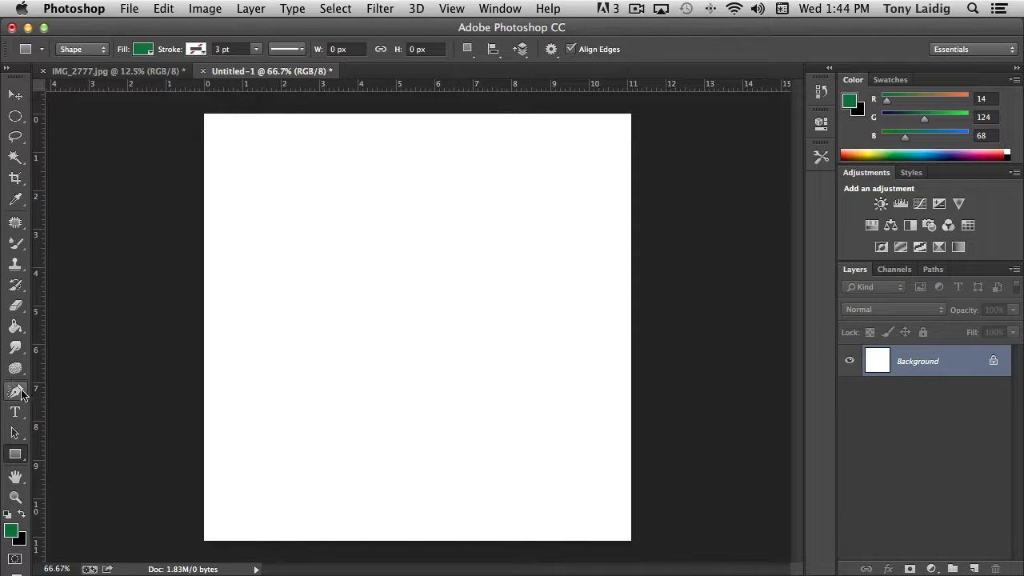
Review the pen, path selection and shape tool variants, finishing with the Rectangle Tool active.
click(19, 392)
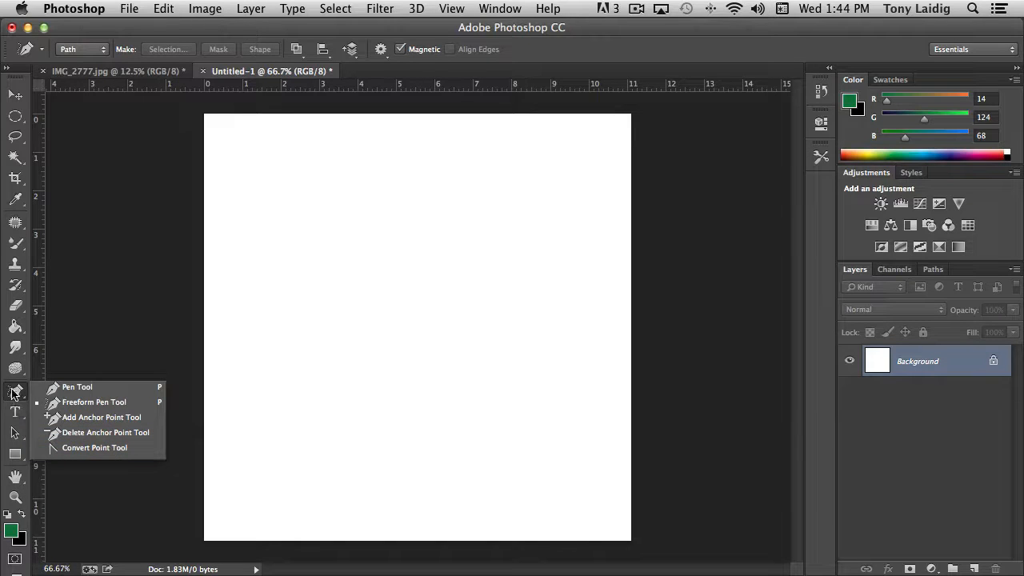
click(32, 407)
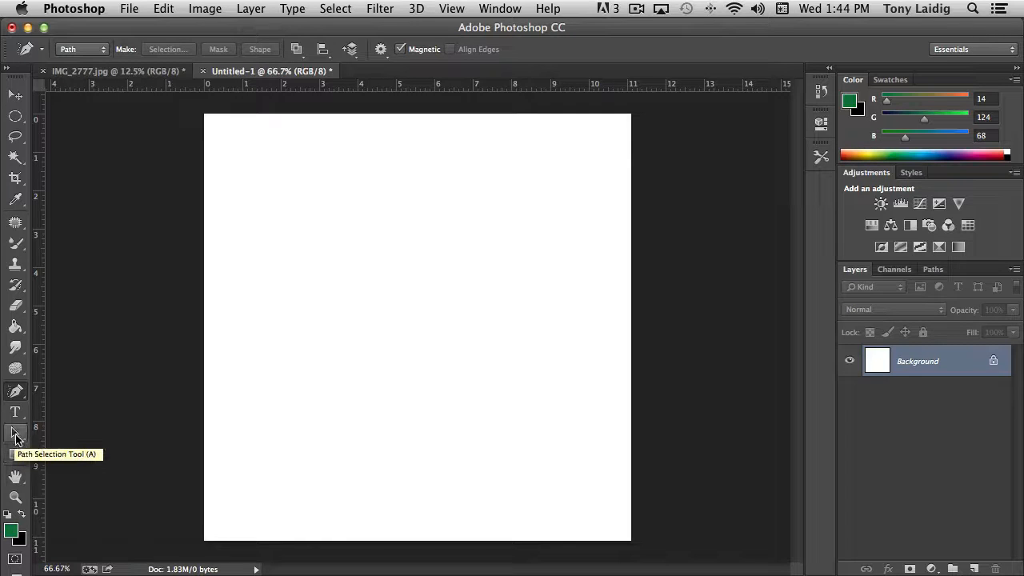
click(14, 433)
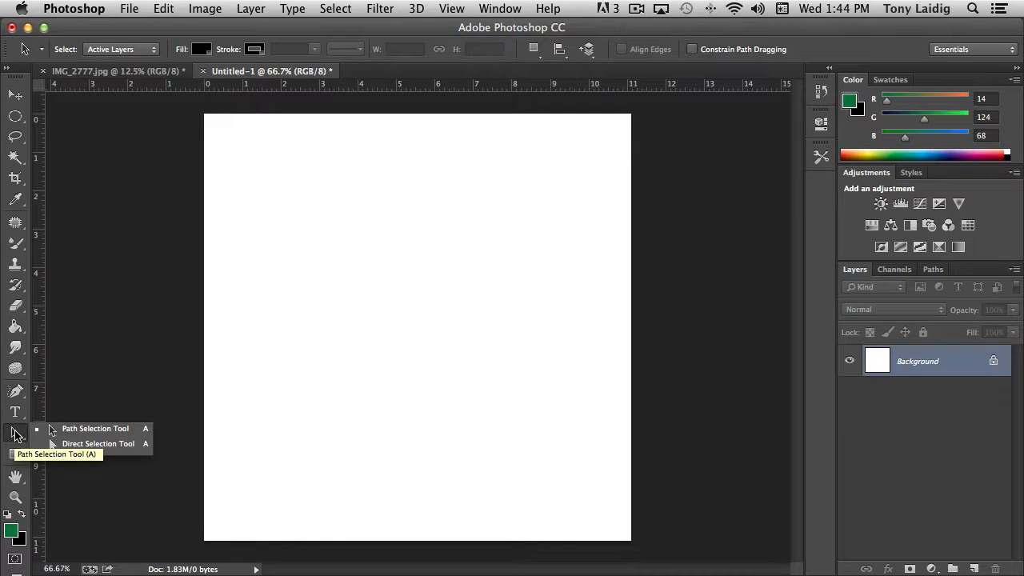
click(109, 447)
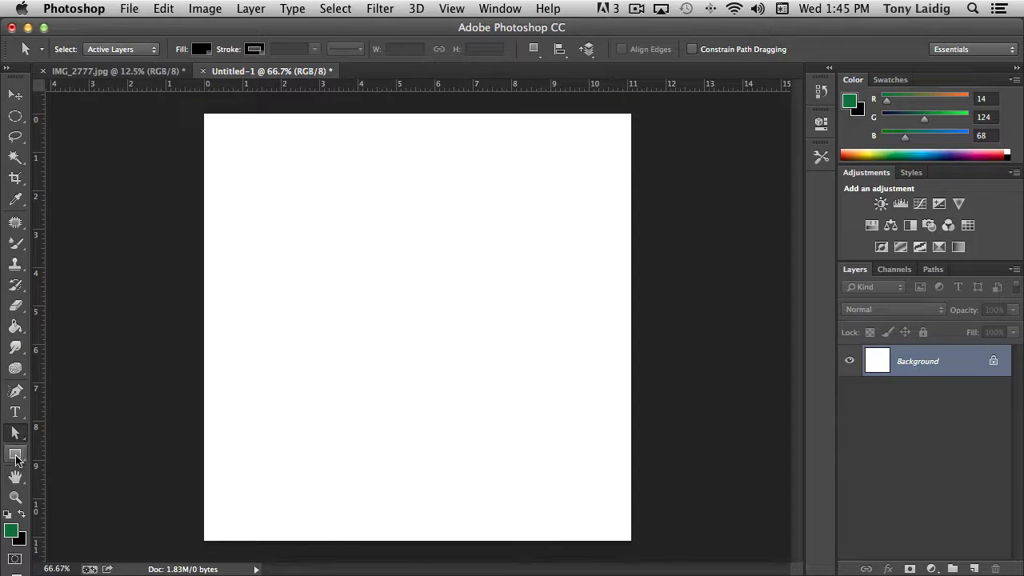
click(16, 456)
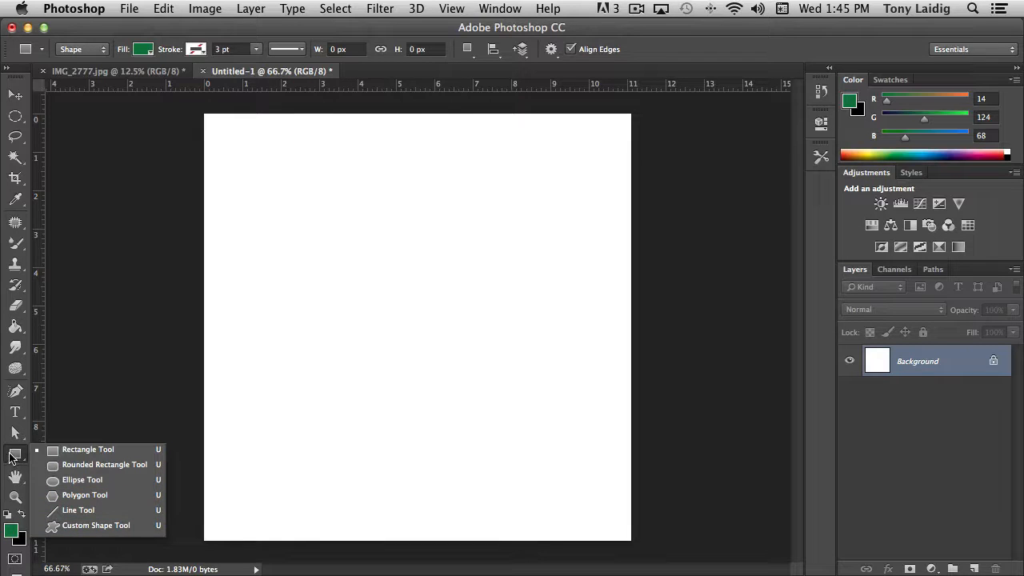
click(88, 450)
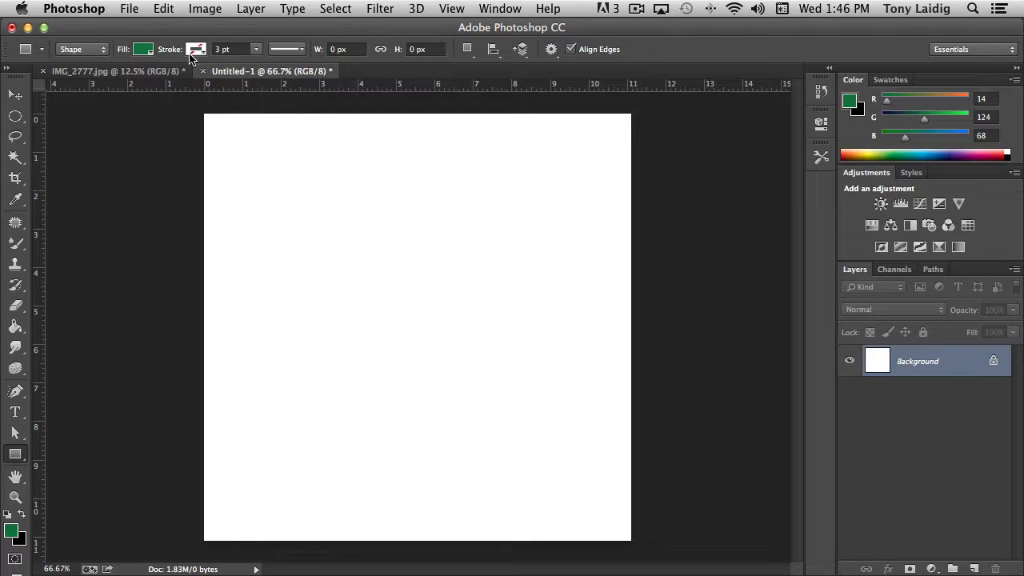
Examine the stroke's line style, corner, cap and alignment options, plus the shape's width and height settings.
click(299, 51)
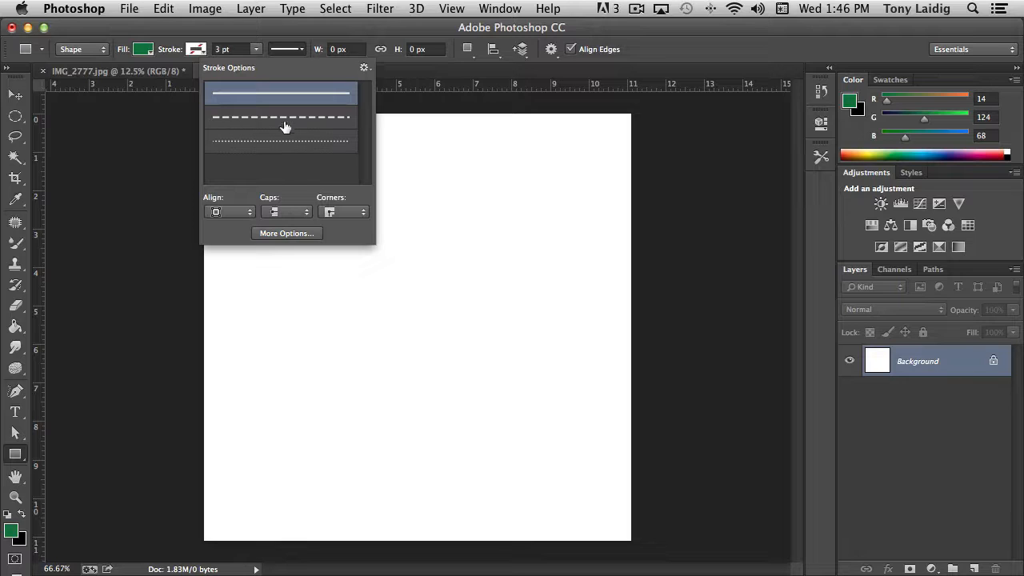
click(359, 211)
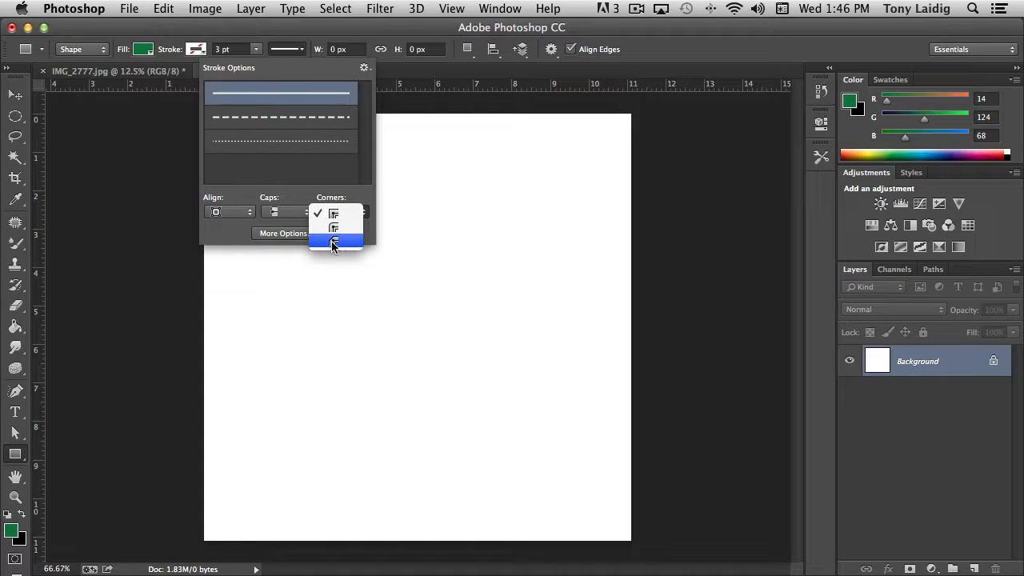
click(328, 213)
click(293, 213)
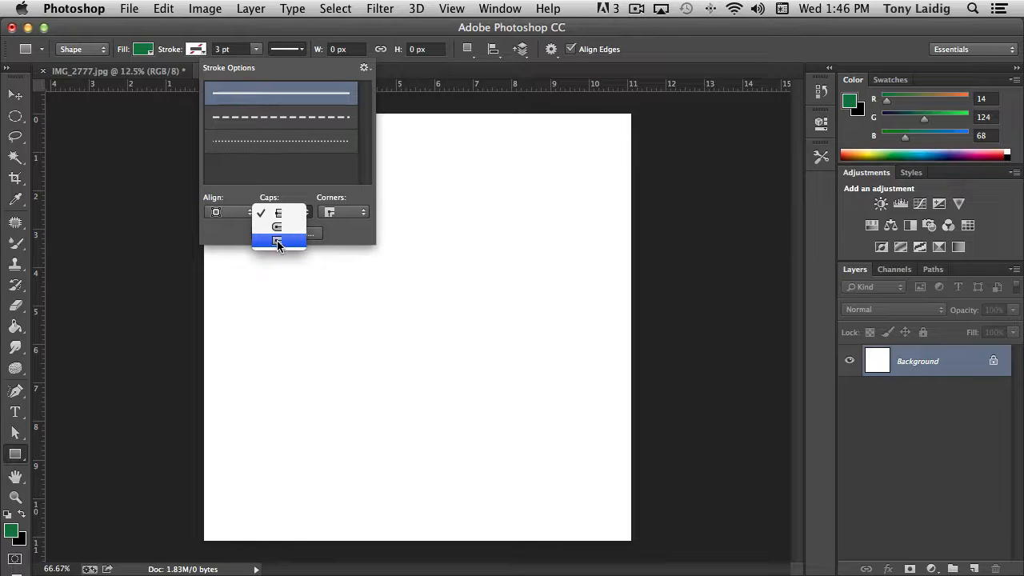
click(233, 216)
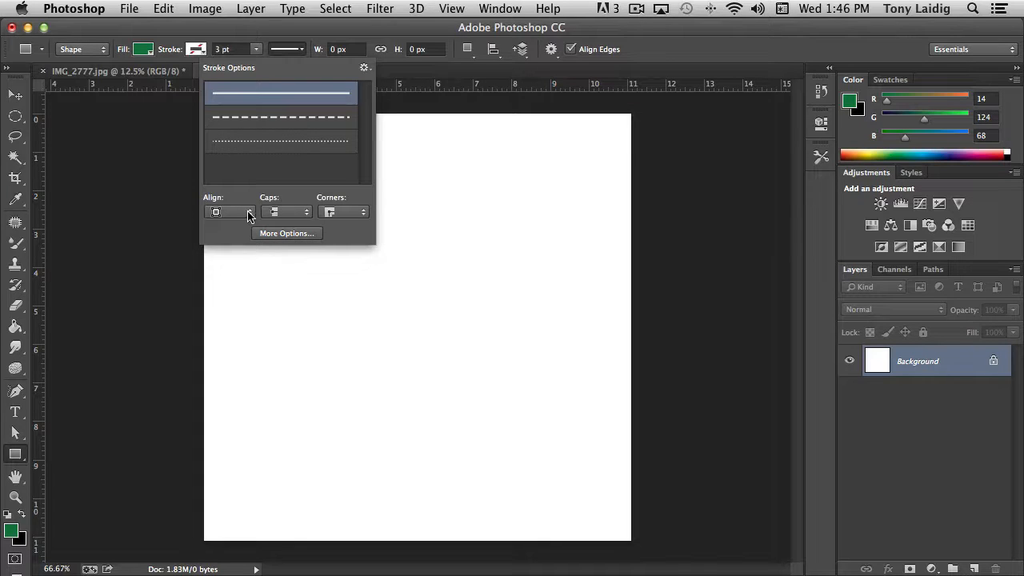
click(249, 214)
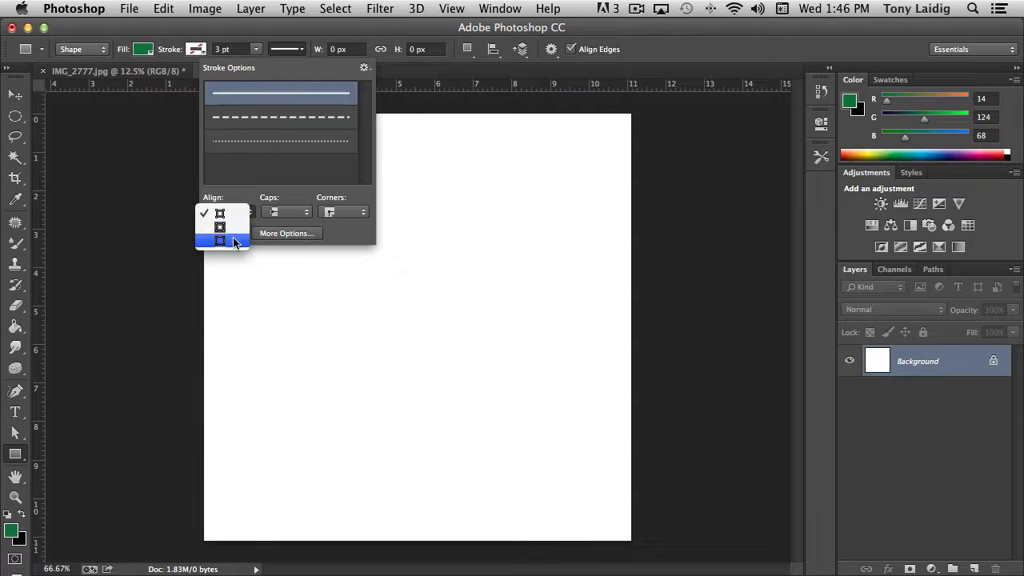
click(245, 211)
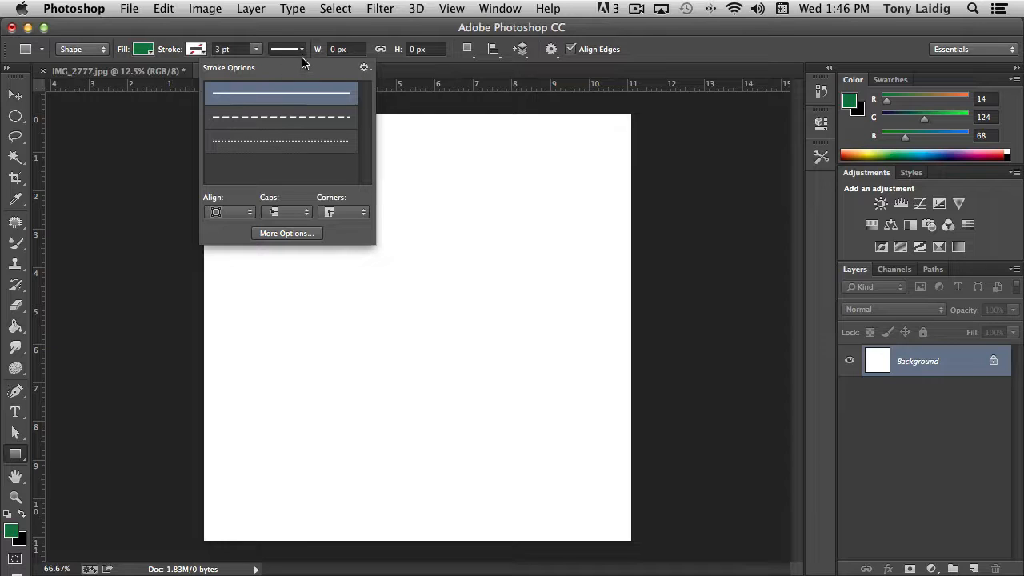
click(352, 49)
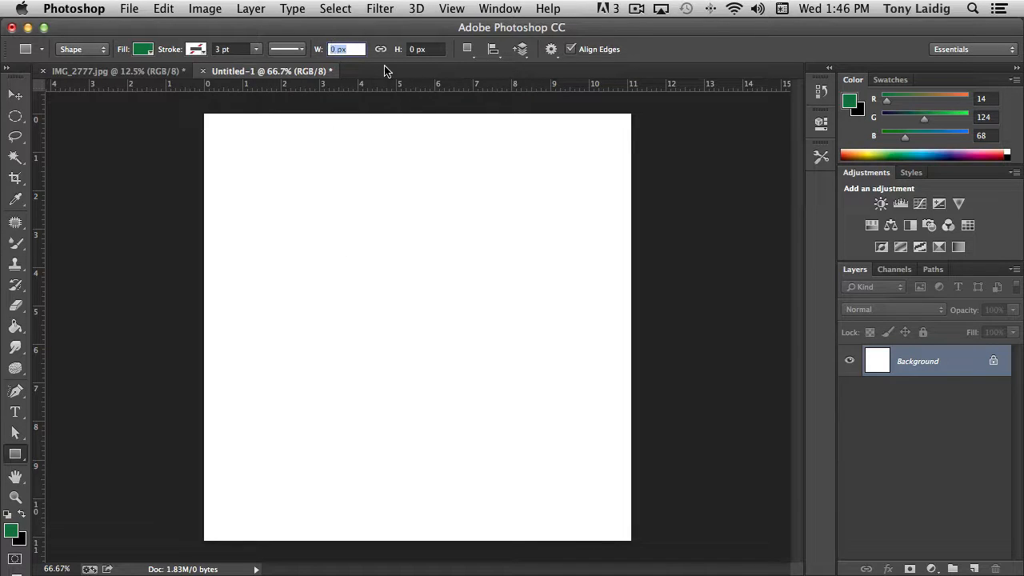
click(434, 49)
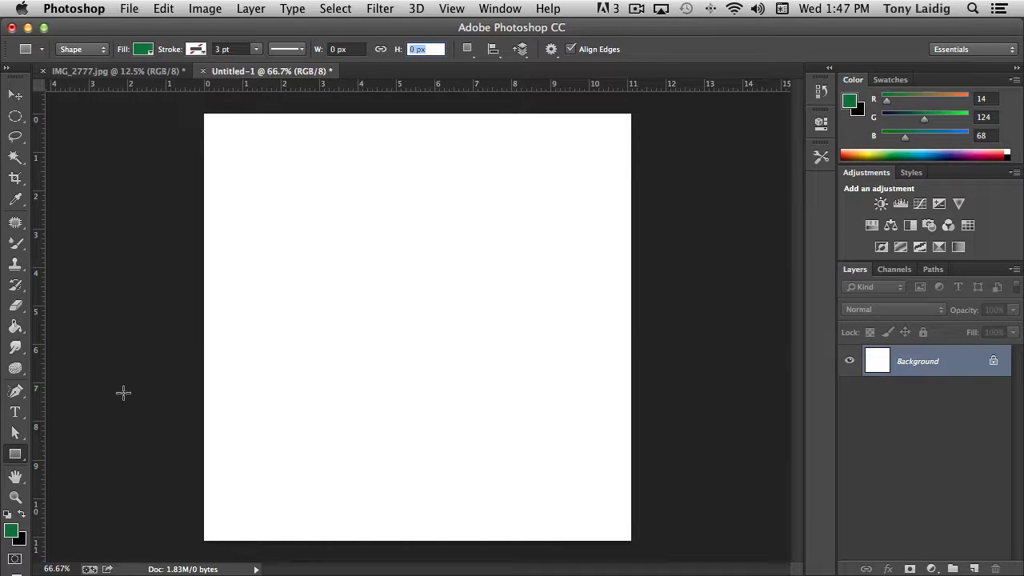
Draw a rectangle about 576 by 190 px across the upper part of the canvas and check its shape path.
drag(261, 165, 569, 266)
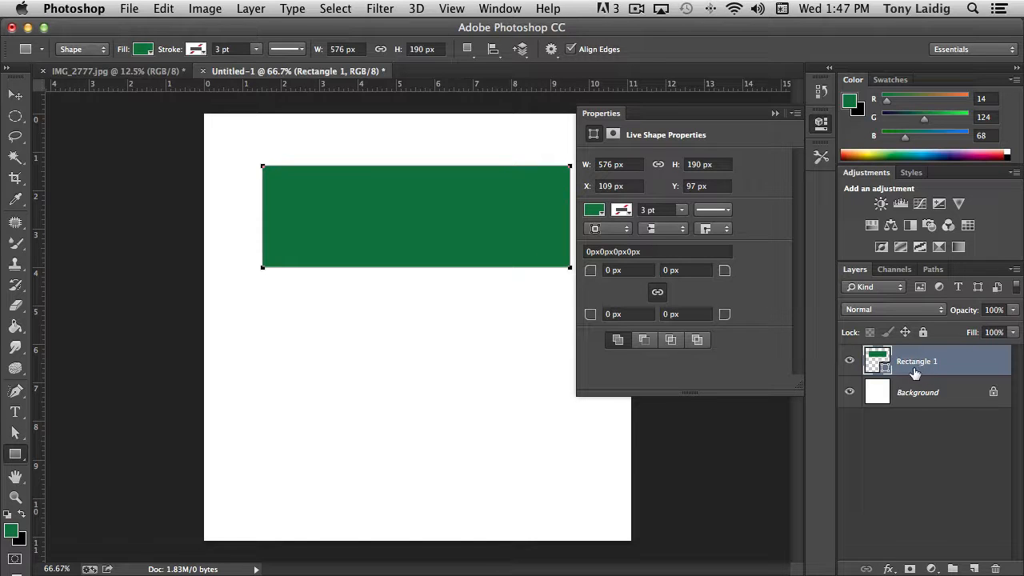
click(935, 270)
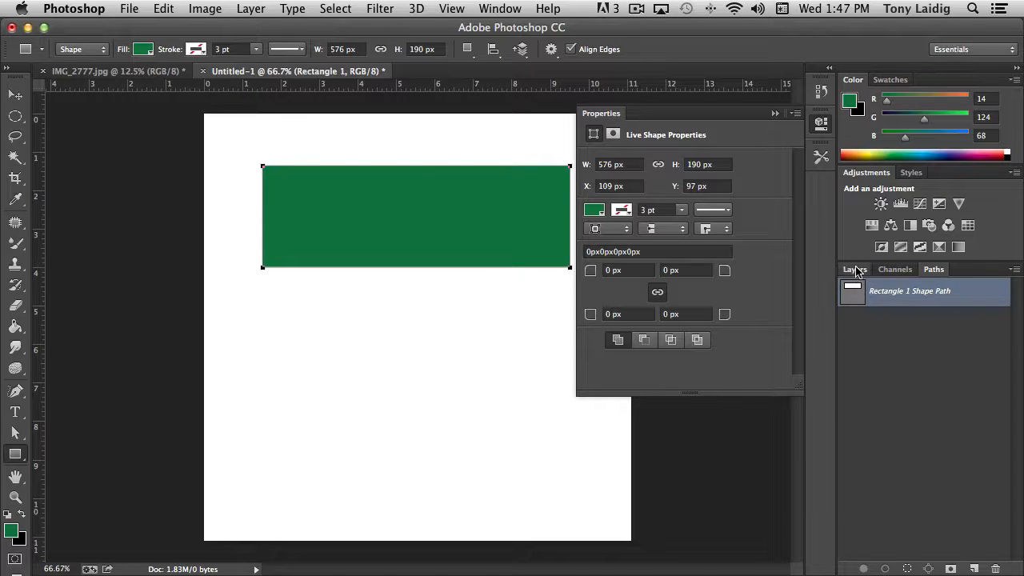
click(854, 270)
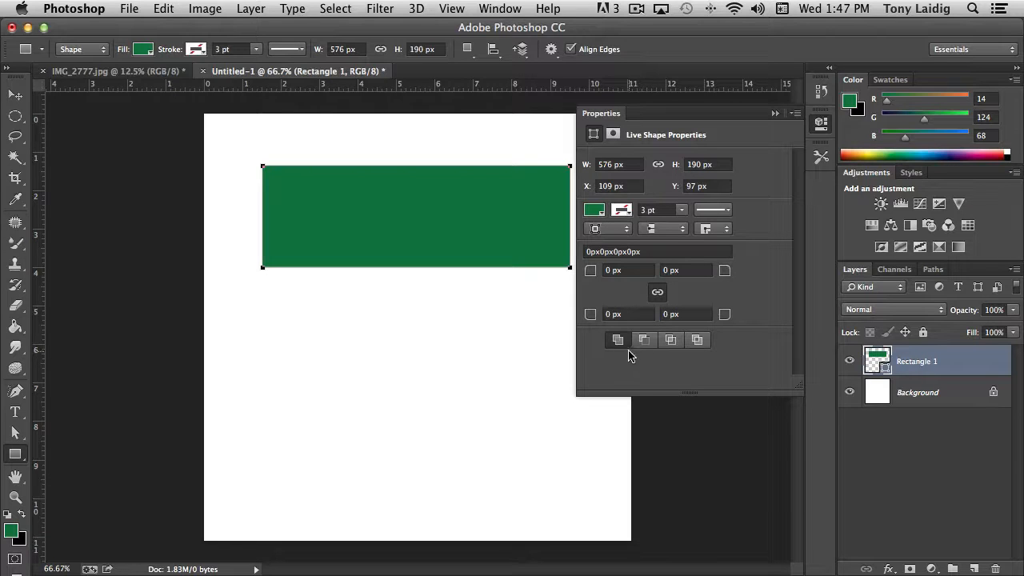
Fill the rectangle with the solid dark orange-brown swatch.
click(657, 294)
click(594, 211)
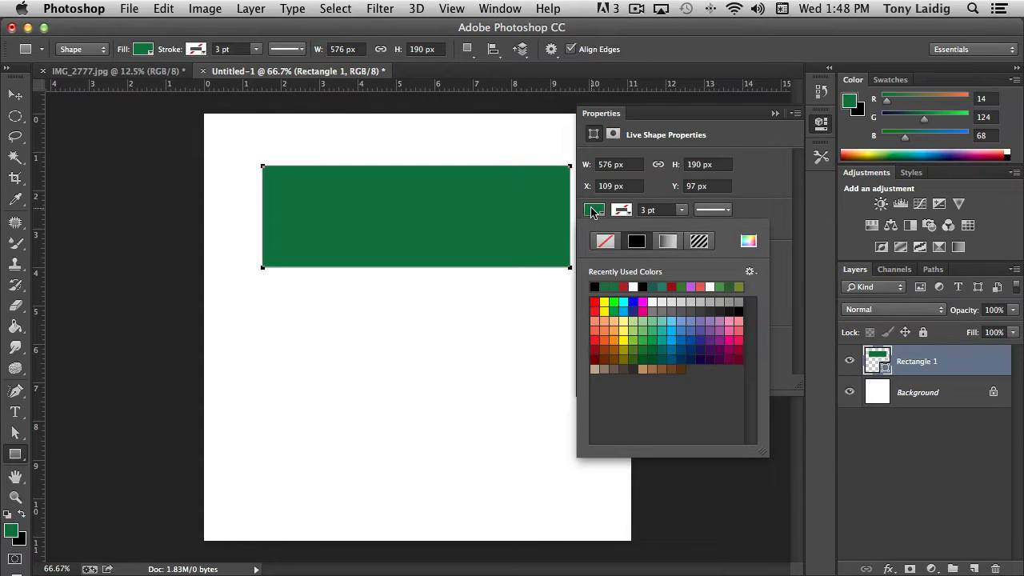
click(608, 350)
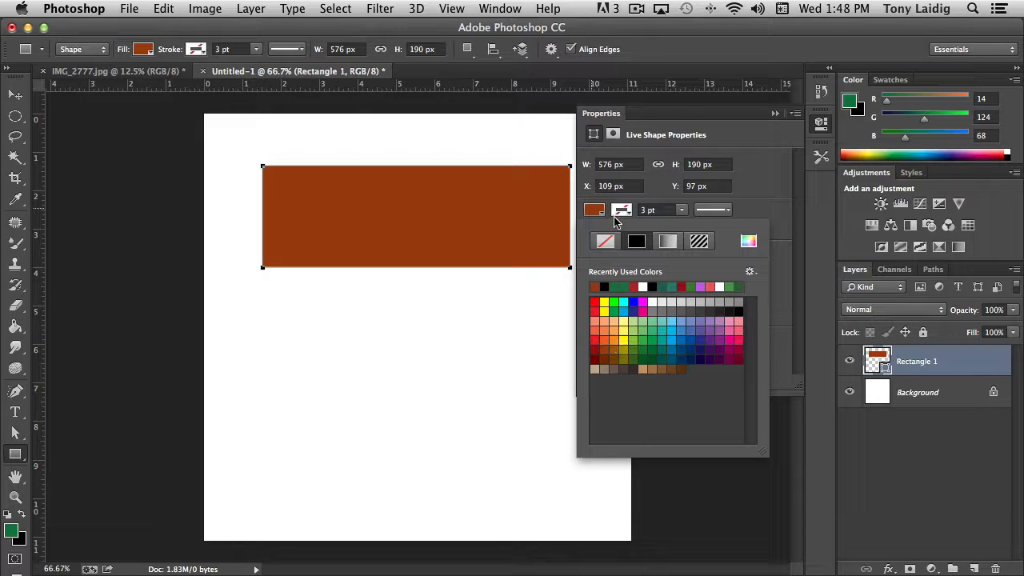
Try gradient fills on the rectangle, including the red-to-green and Chrome presets.
click(669, 248)
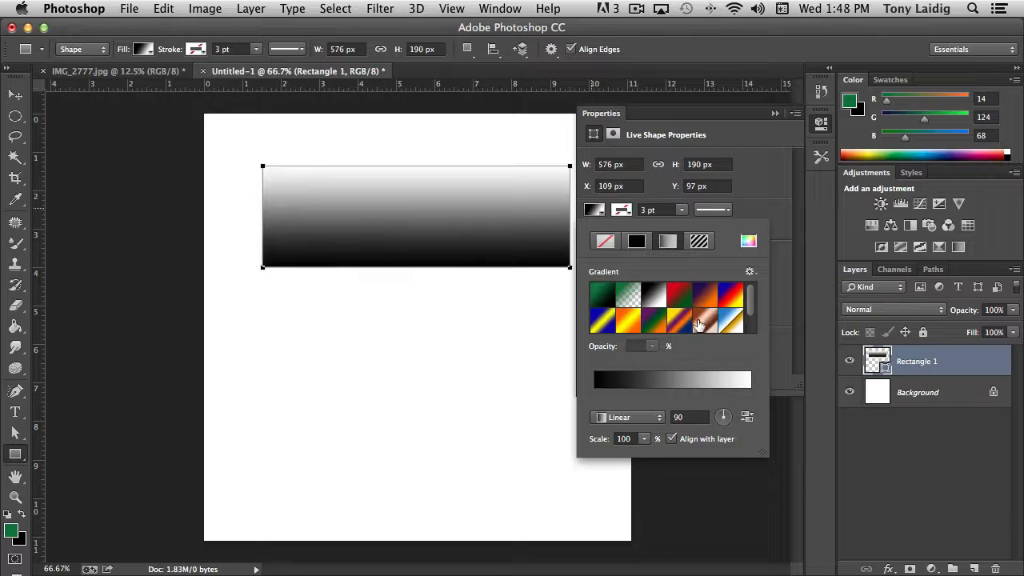
click(683, 295)
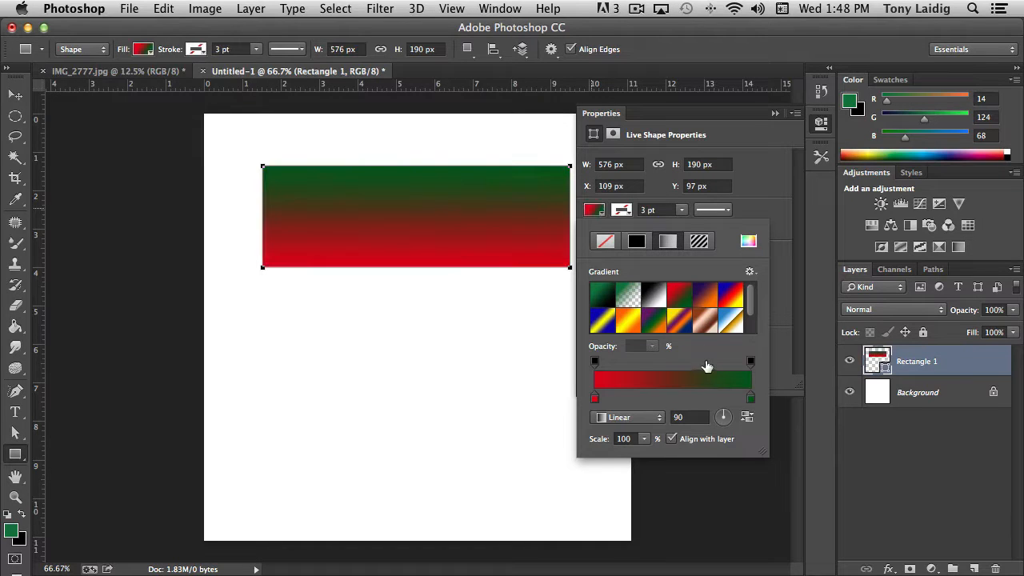
click(732, 321)
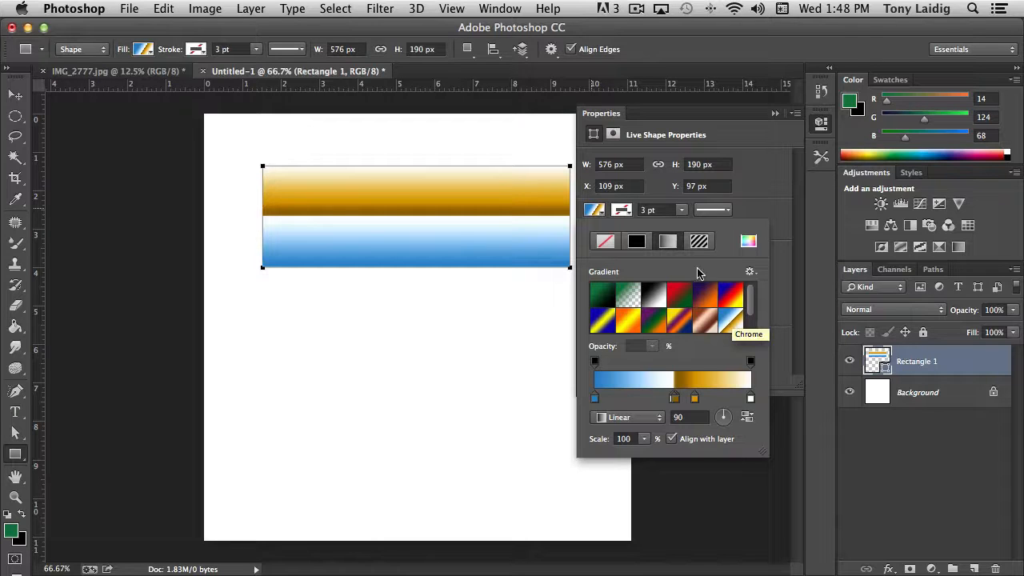
Try a pattern fill with the brown texture on the rectangle, followed by no fill.
click(699, 242)
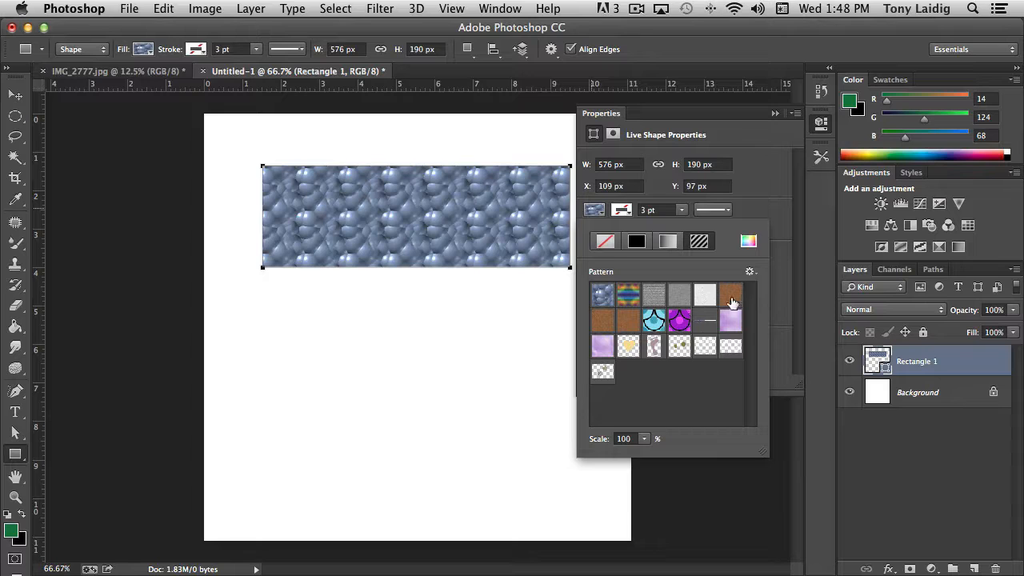
click(731, 298)
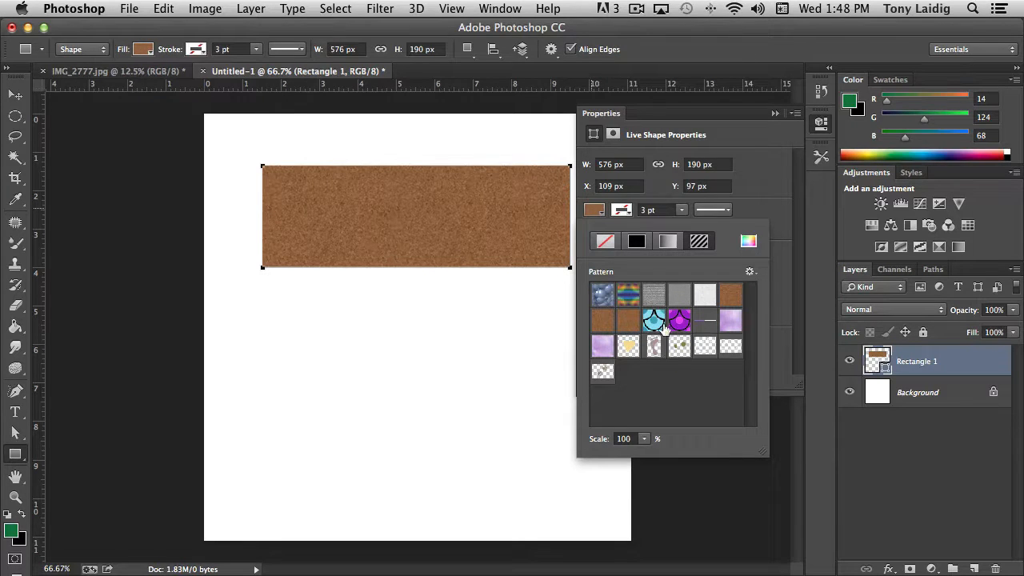
click(604, 243)
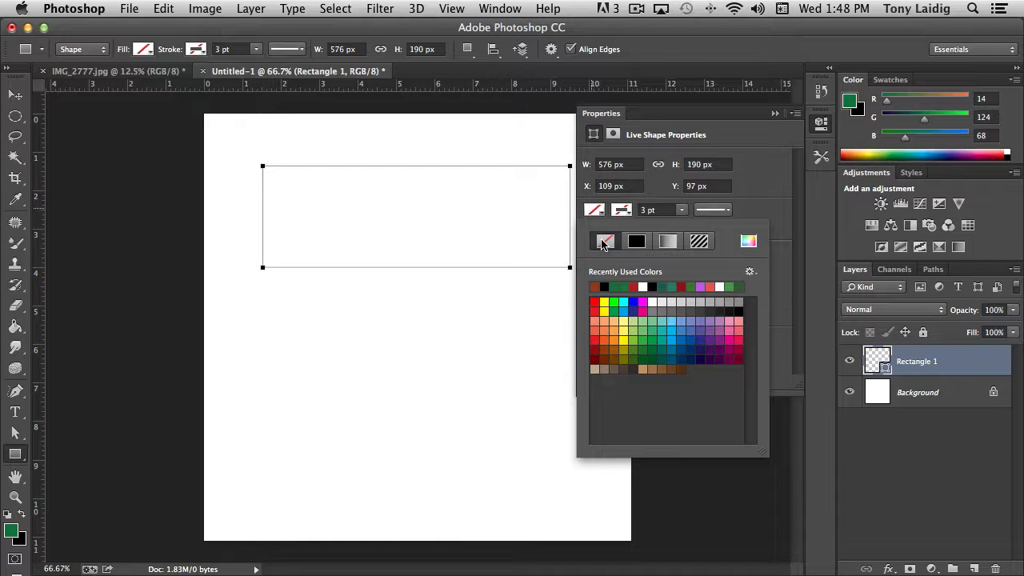
Return the rectangle's fill to a solid colour, trying black and bright orange before settling on dark orange-brown.
click(653, 286)
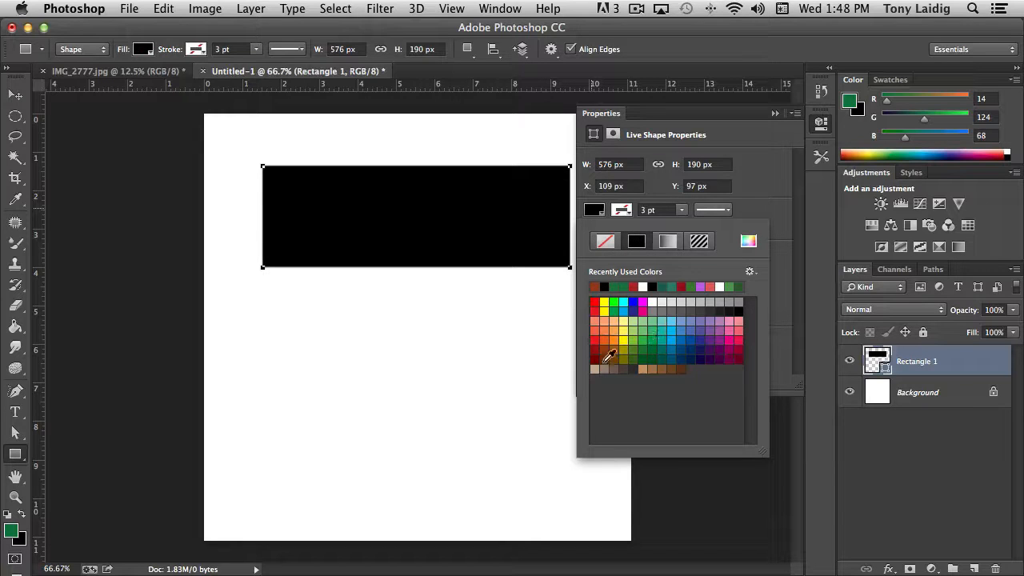
click(612, 333)
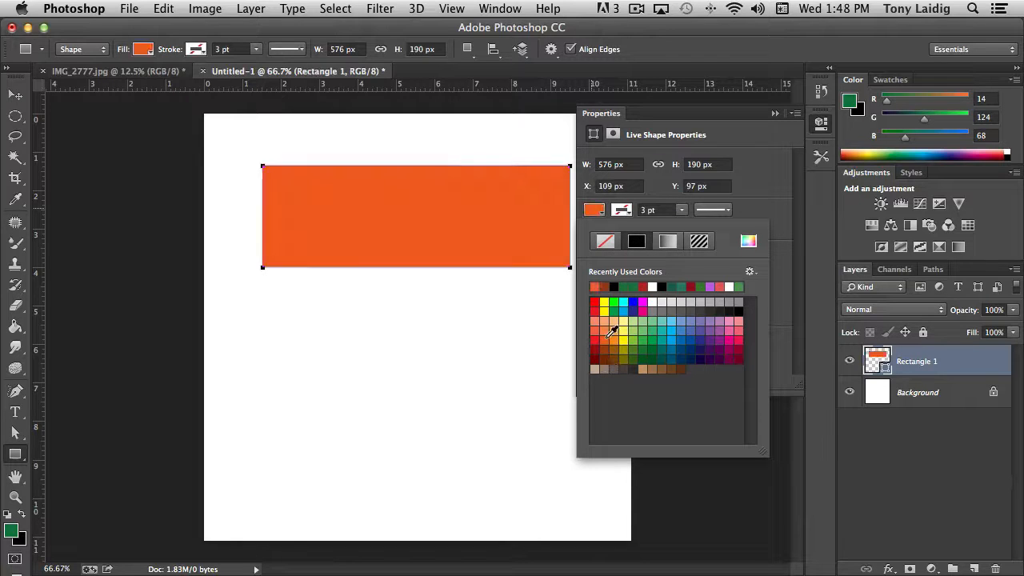
click(606, 350)
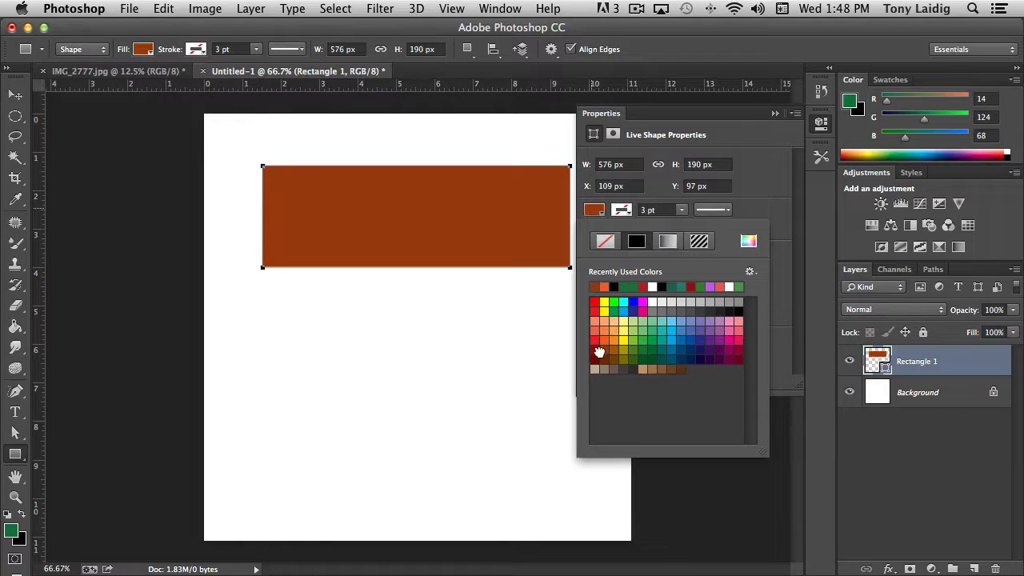
Give the rectangle a dark brown stroke with a width of 14.5 pt.
click(623, 215)
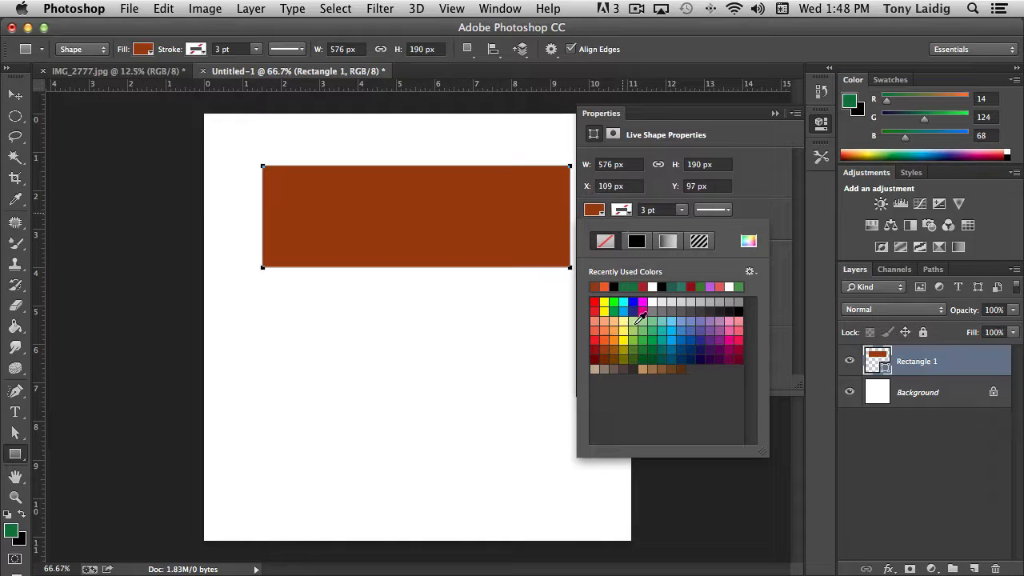
click(686, 364)
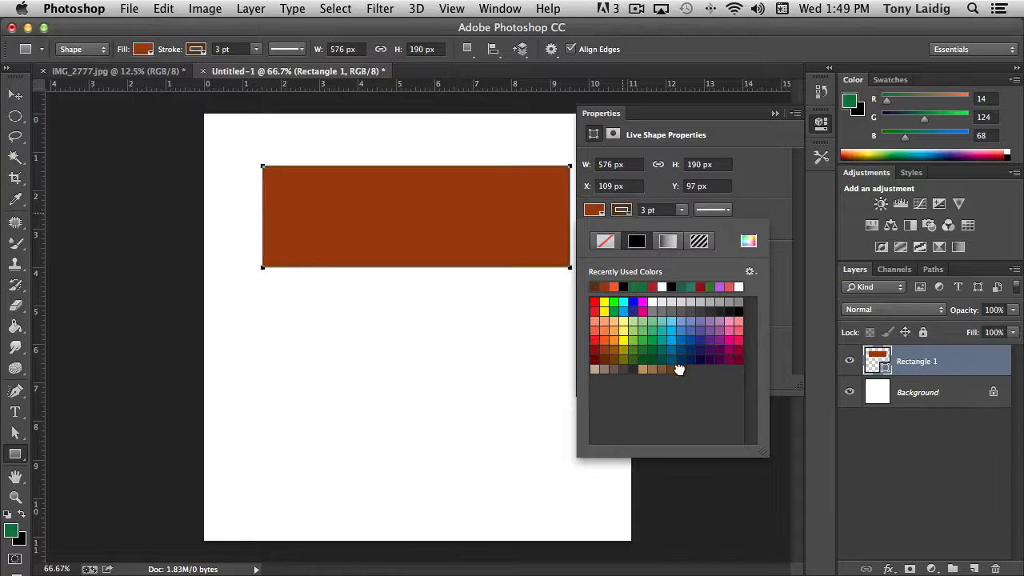
click(681, 212)
drag(683, 225, 699, 231)
Try the dotted line style on the rectangle's stroke and revert to the solid line.
click(728, 210)
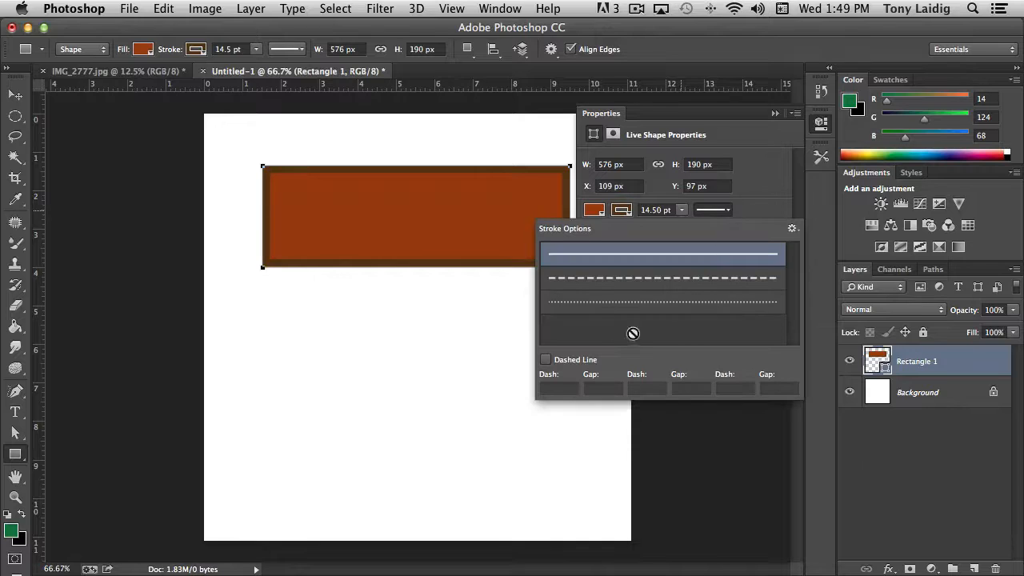
click(611, 304)
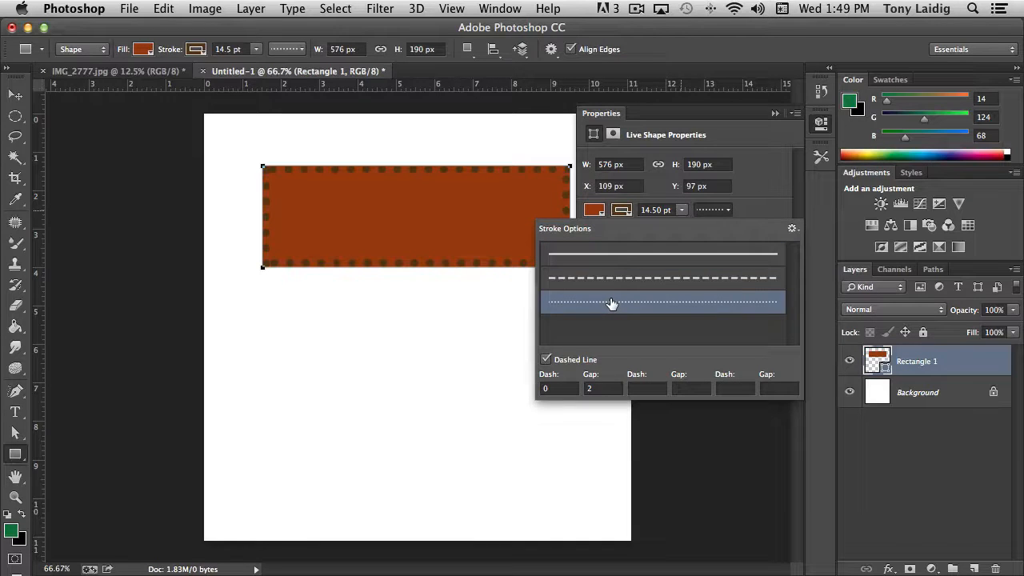
click(614, 256)
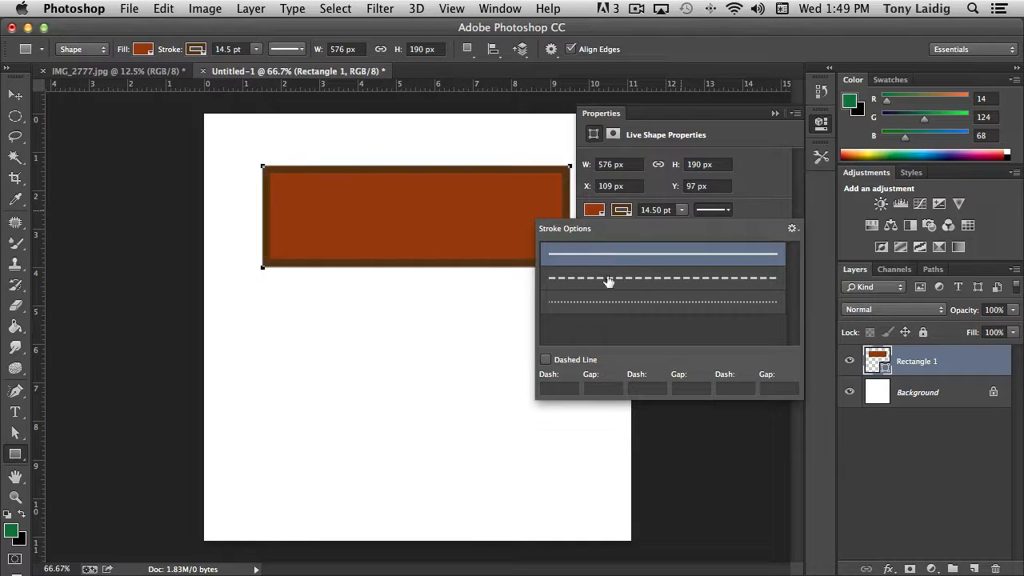
click(750, 208)
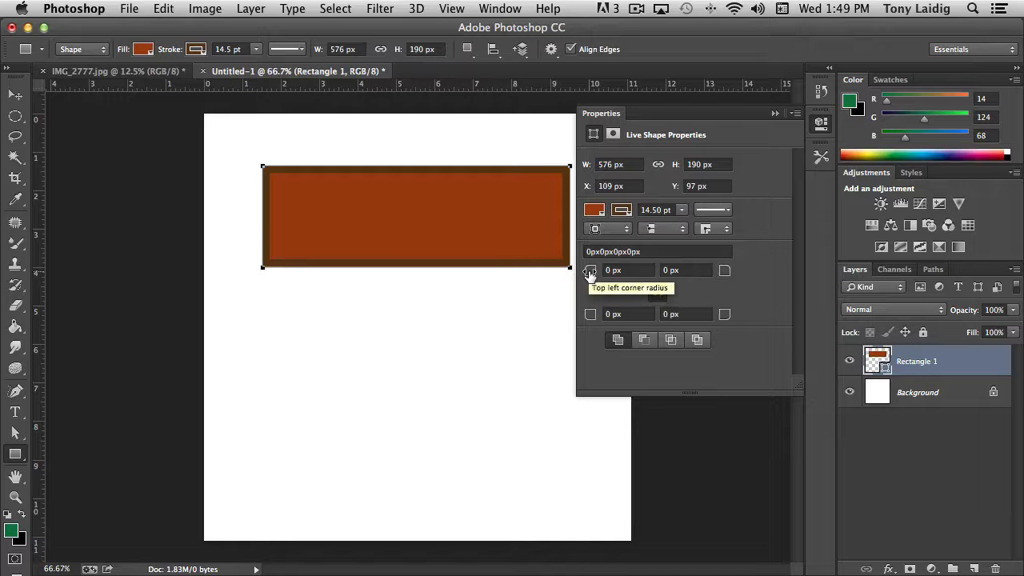
Round all four corners of the rectangle to 39 px, and reset the unlinked top-left and bottom-right corners to 0 px.
drag(590, 272, 621, 277)
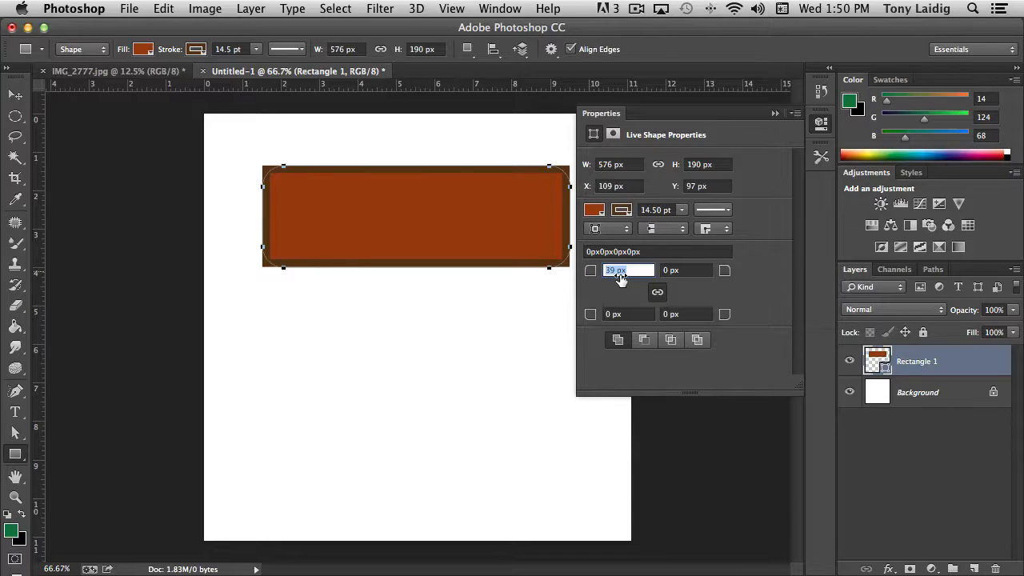
key(Return)
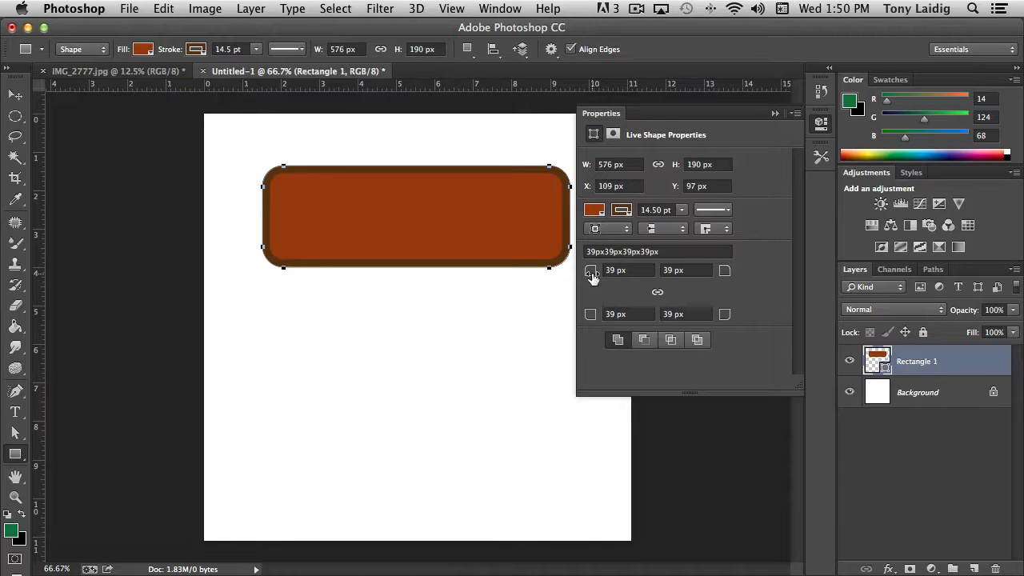
drag(592, 276, 554, 285)
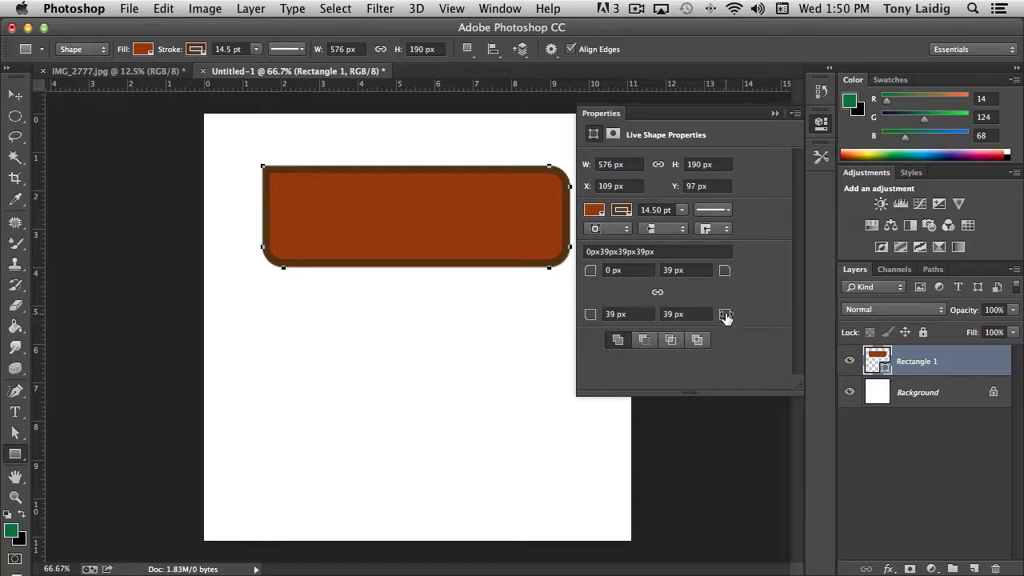
drag(725, 316, 658, 324)
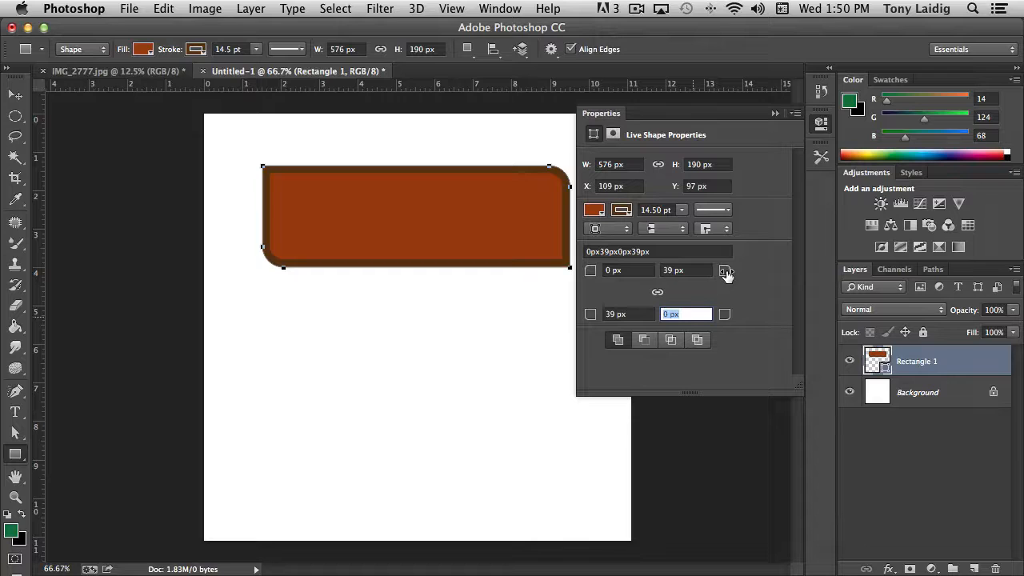
Set the rectangle's top-right and bottom-left corner radii to 95 px.
drag(726, 273, 771, 273)
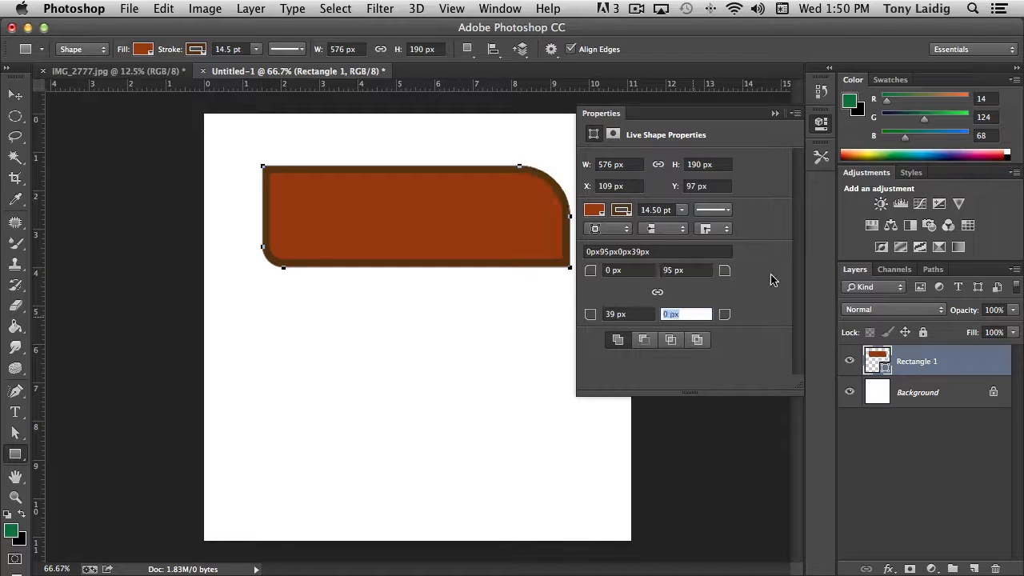
click(639, 313)
drag(639, 312, 570, 314)
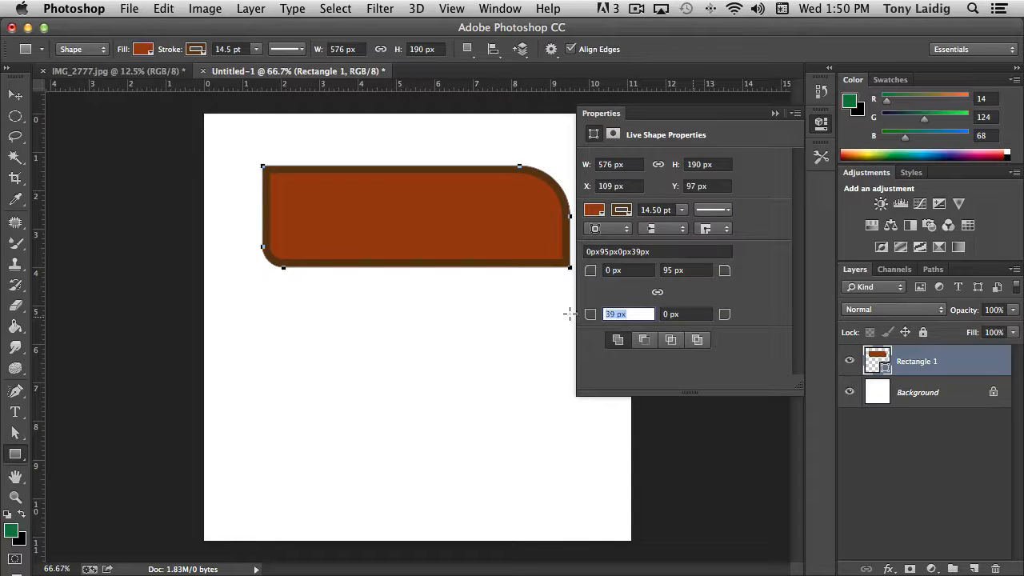
text(95)
click(681, 314)
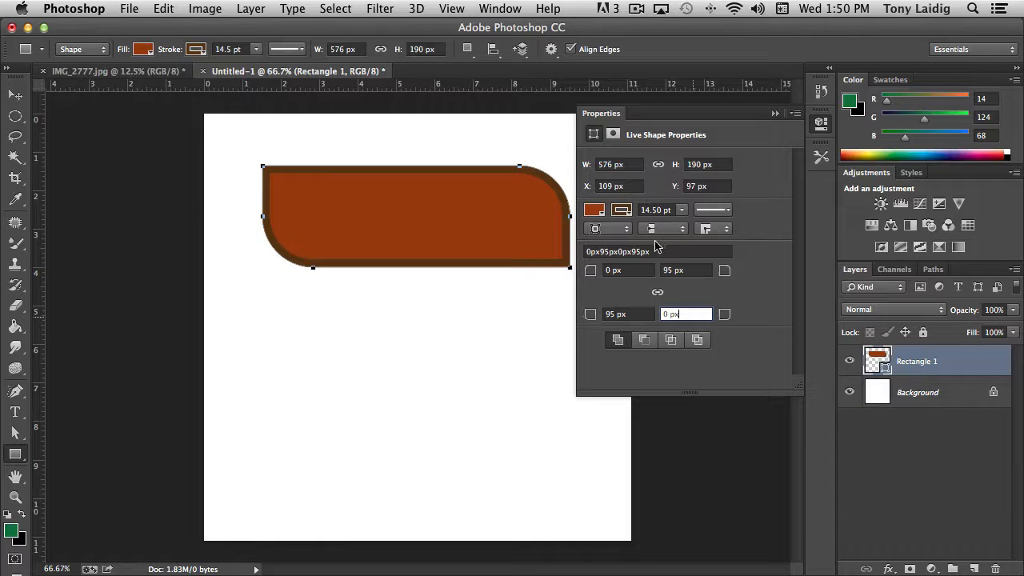
Set the rectangle's height to 120 px and close its live shape properties.
click(725, 164)
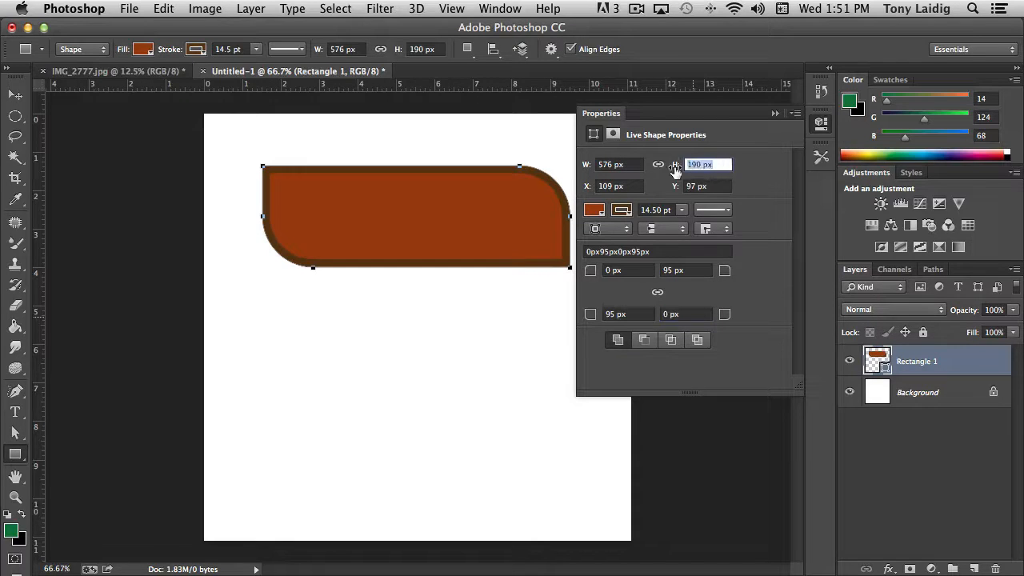
text(120)
key(Return)
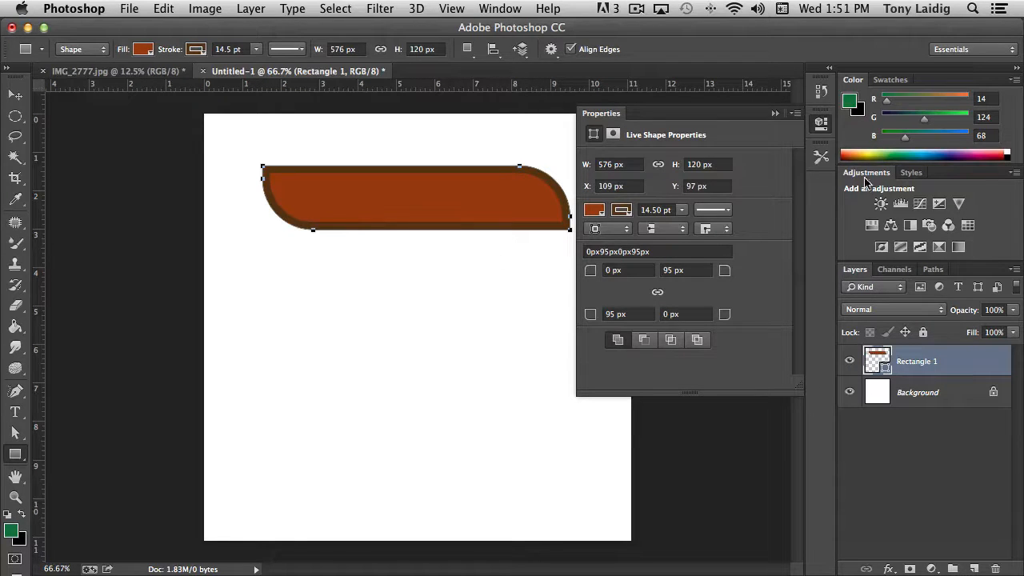
click(822, 124)
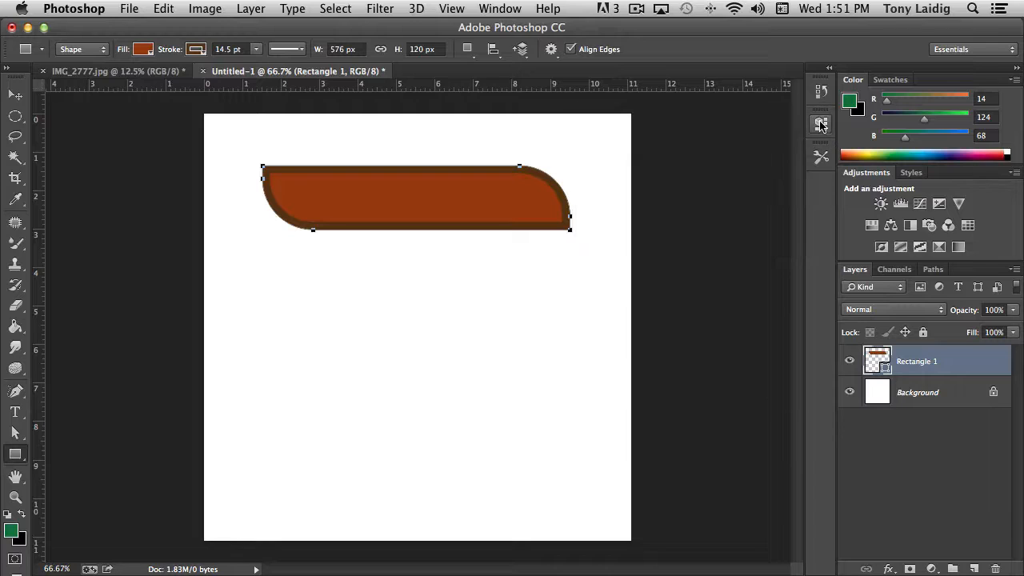
Draw a rounded rectangle about 381 by 46 px below the first shape, using a 25 px radius setting.
click(15, 453)
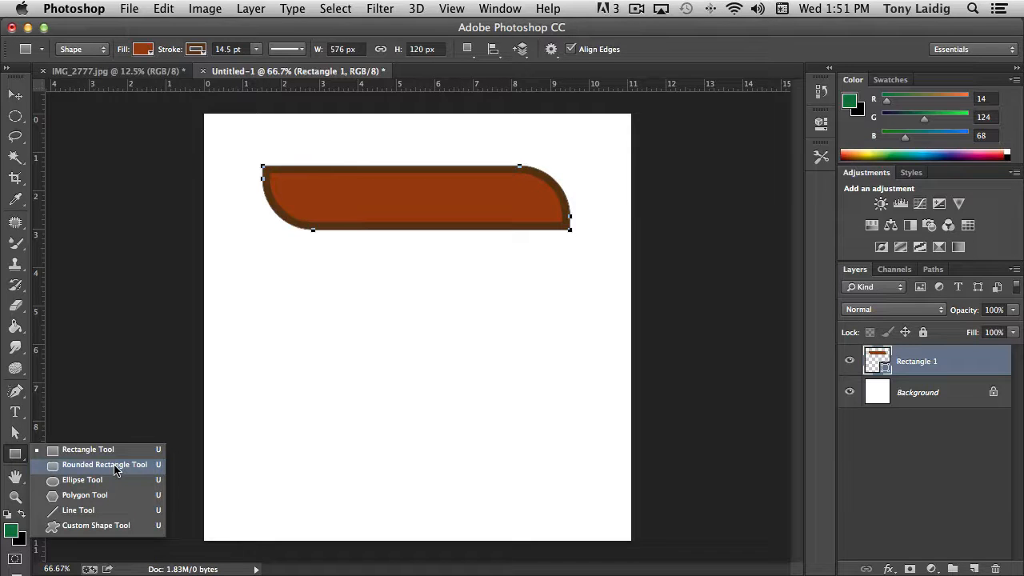
click(105, 465)
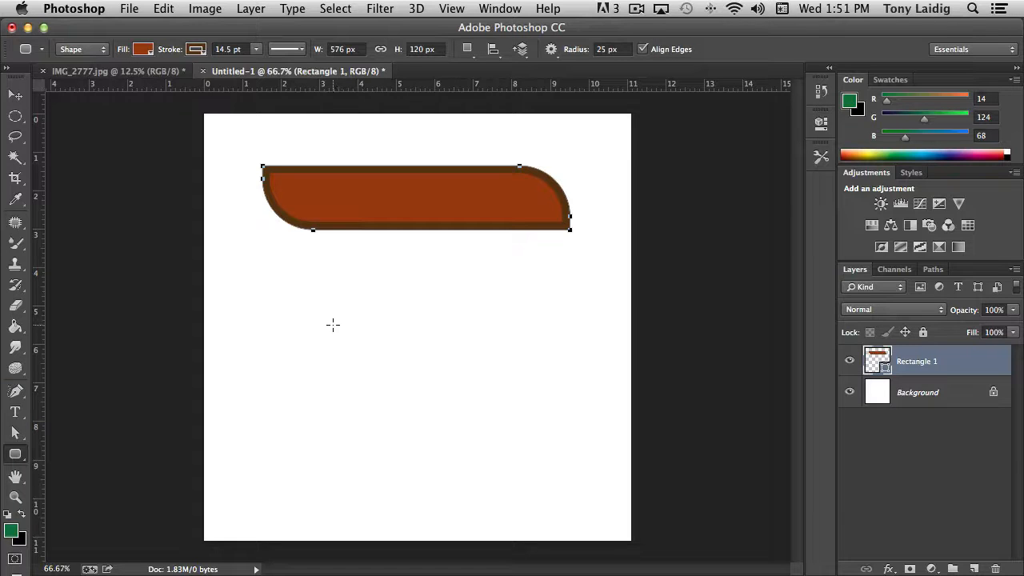
drag(297, 295, 500, 318)
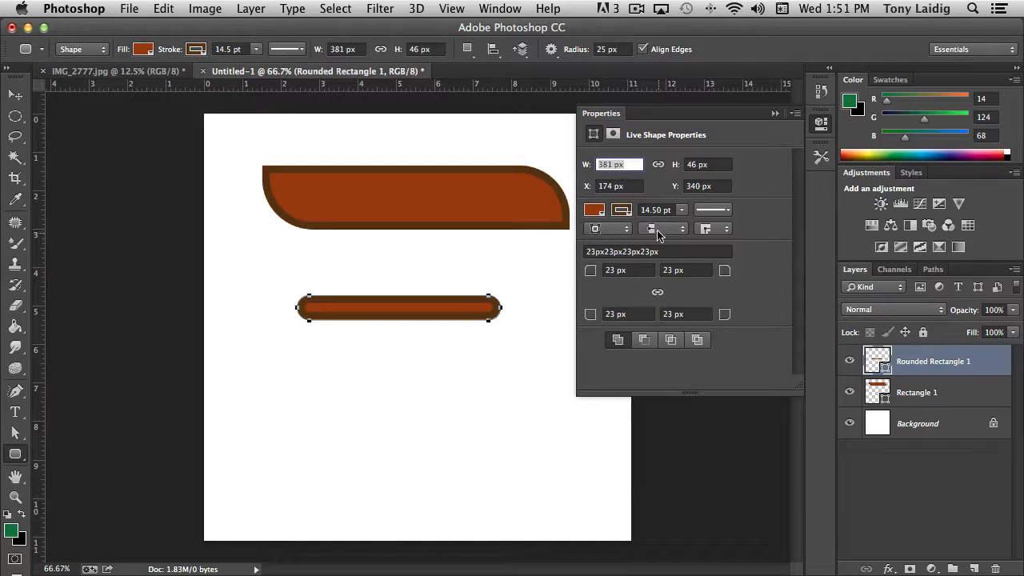
Try no stroke and a black-to-white gradient stroke on the rounded rectangle.
click(622, 209)
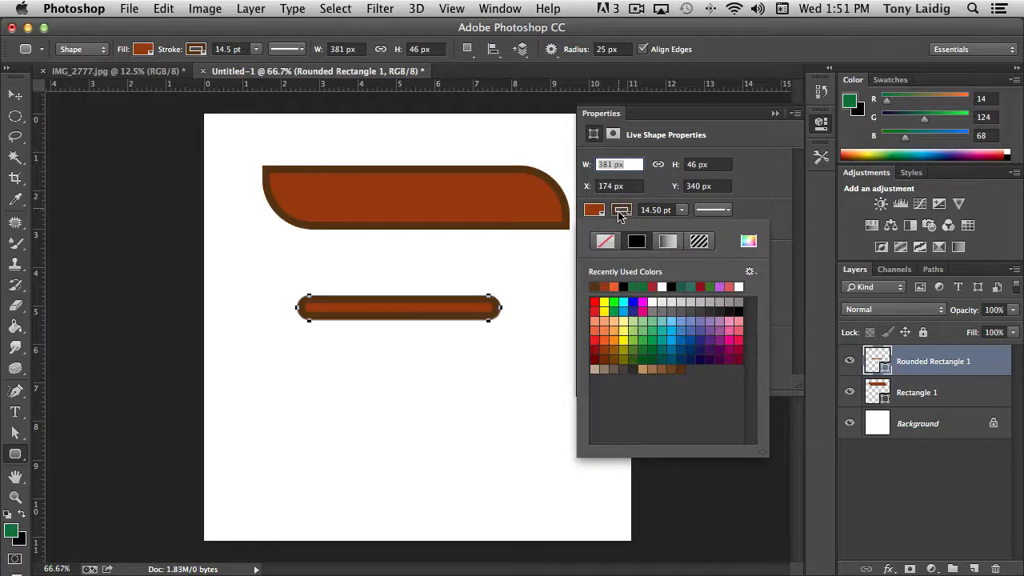
click(606, 242)
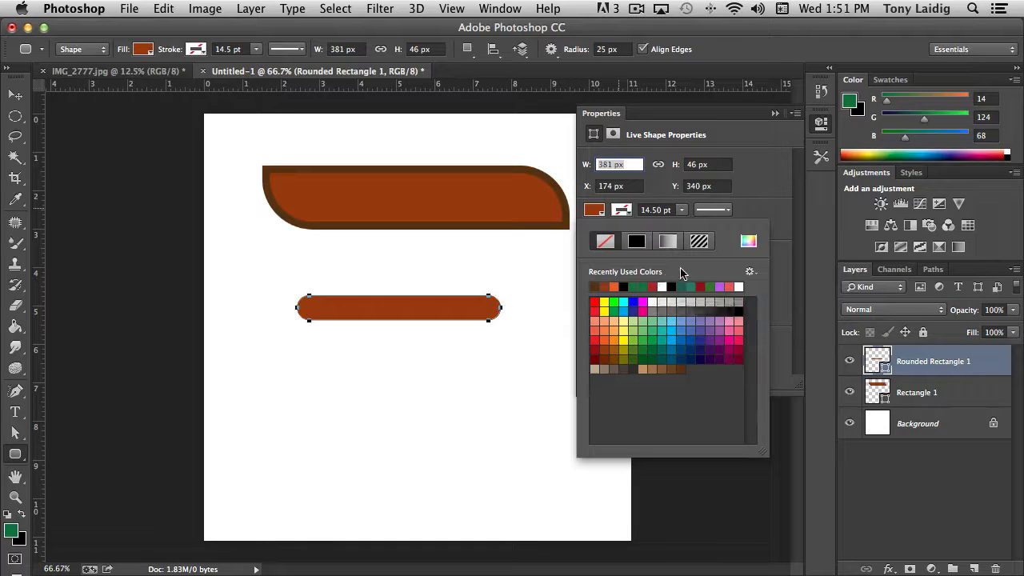
click(668, 242)
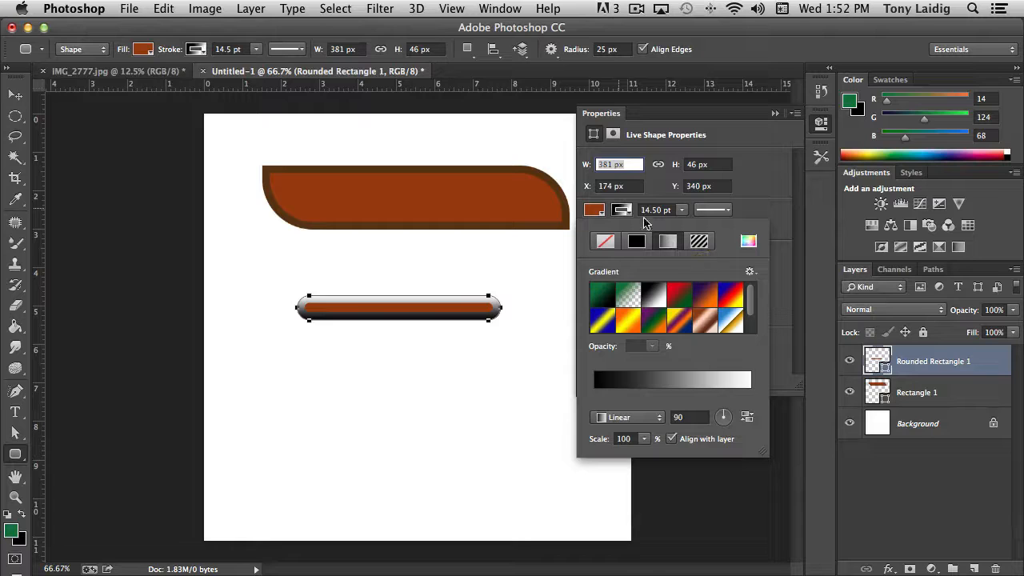
Fill the rounded rectangle with the copper gradient preset.
click(594, 211)
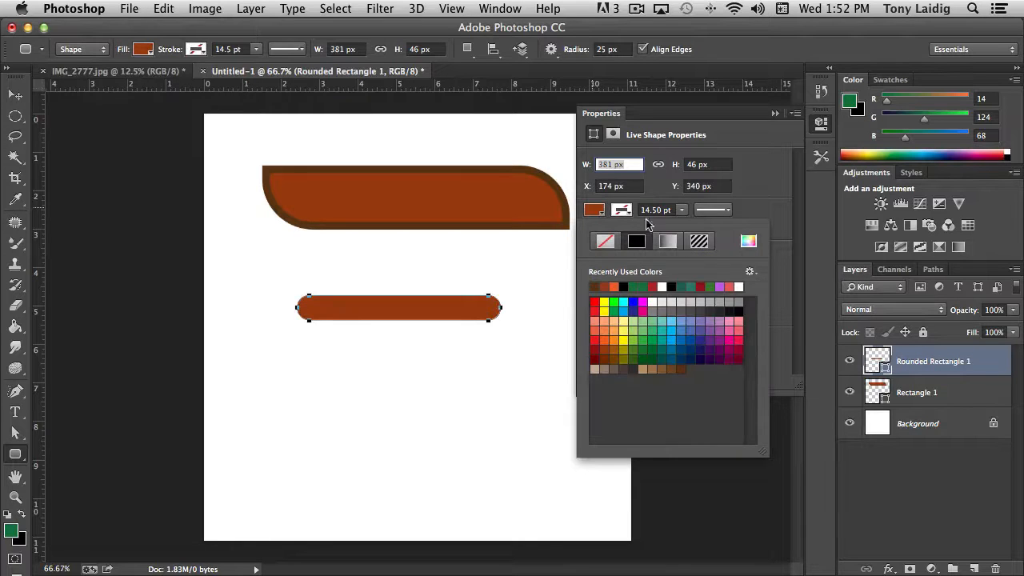
click(668, 242)
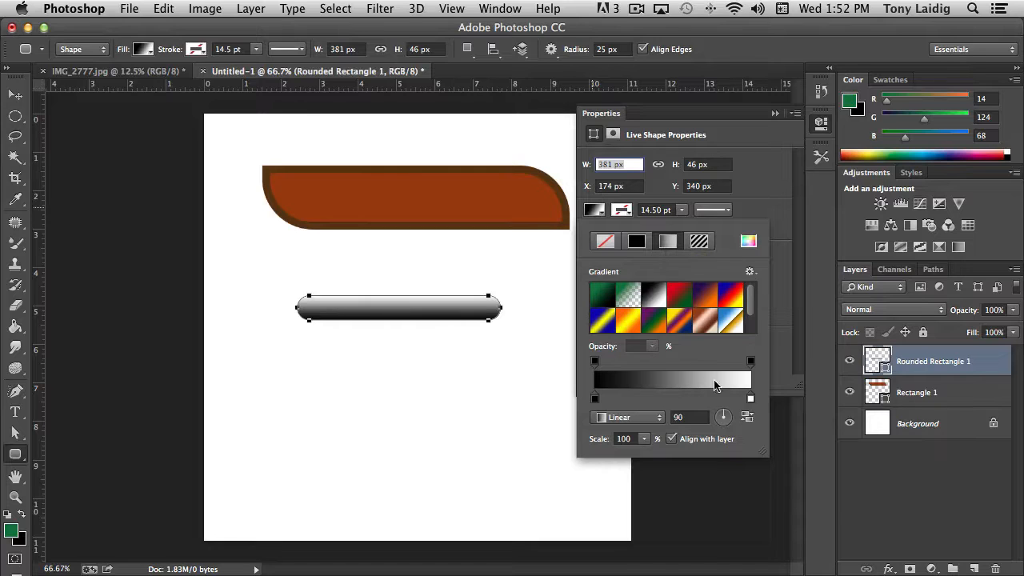
click(707, 325)
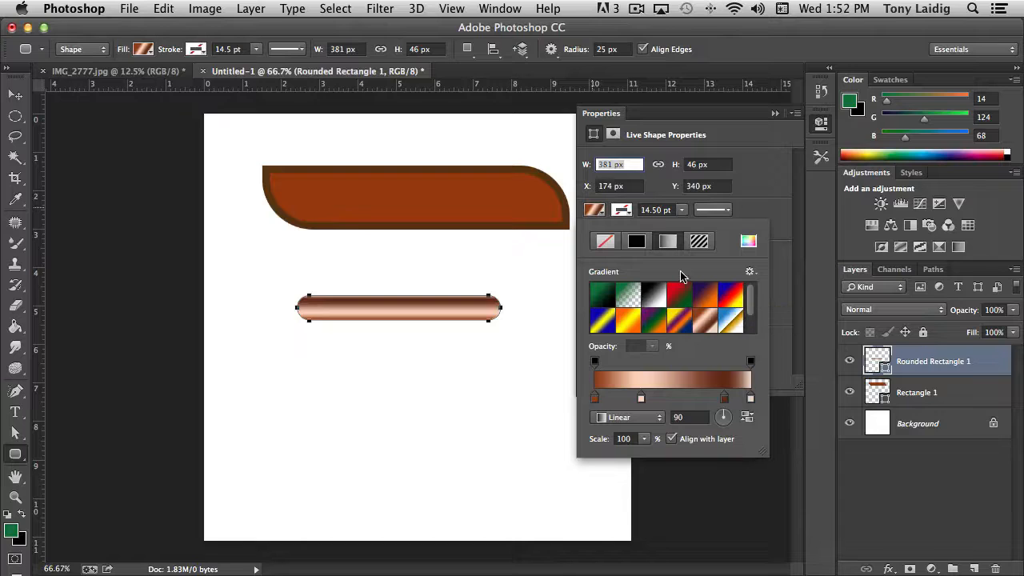
Give the rounded rectangle a solid dark brown stroke 4.28 pt wide, and close its live shape properties.
click(632, 243)
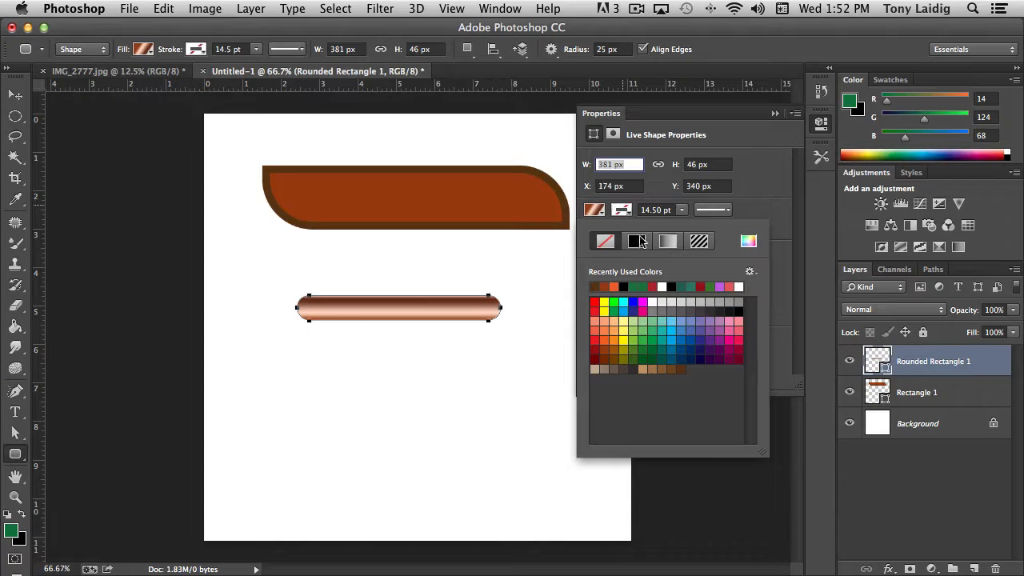
click(637, 241)
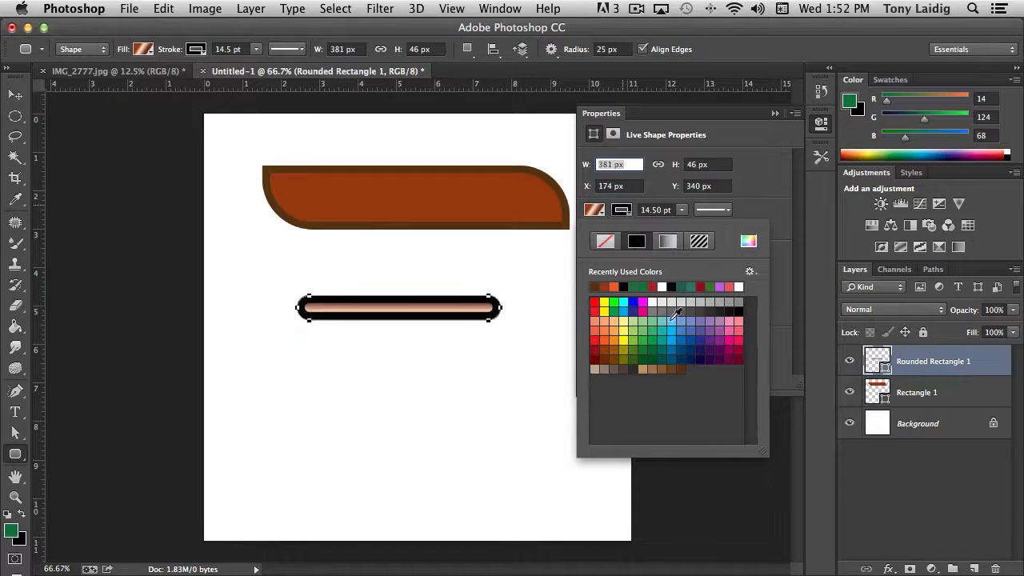
click(682, 211)
mouse_move(680, 227)
mouse_down()
mouse_move(659, 231)
mouse_move(672, 233)
mouse_up()
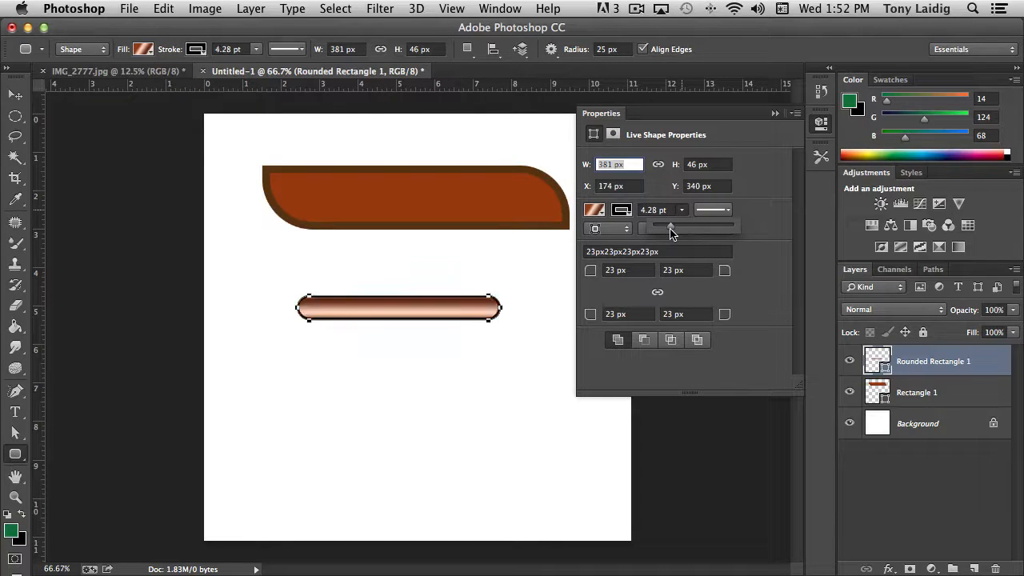
click(622, 213)
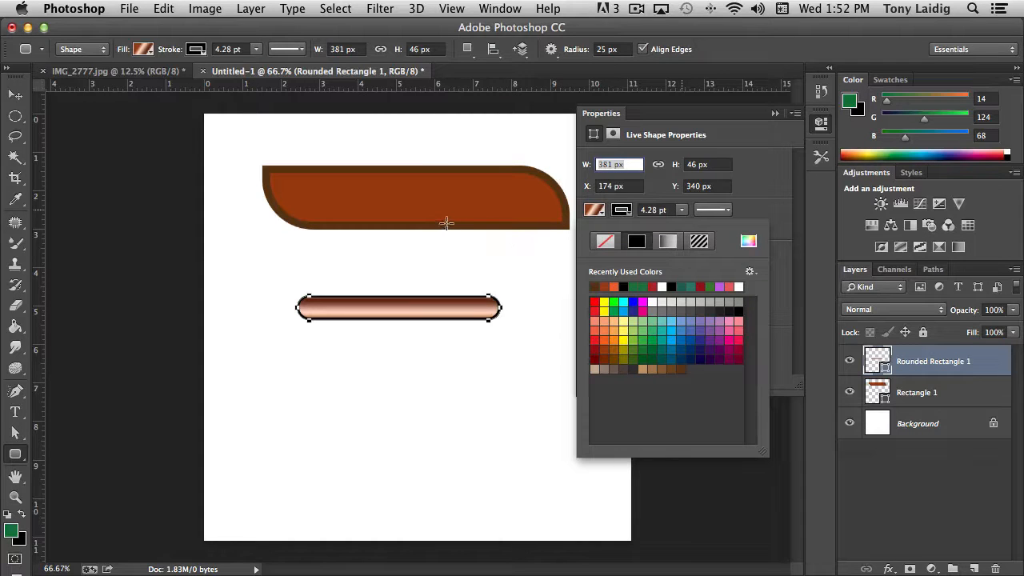
click(597, 285)
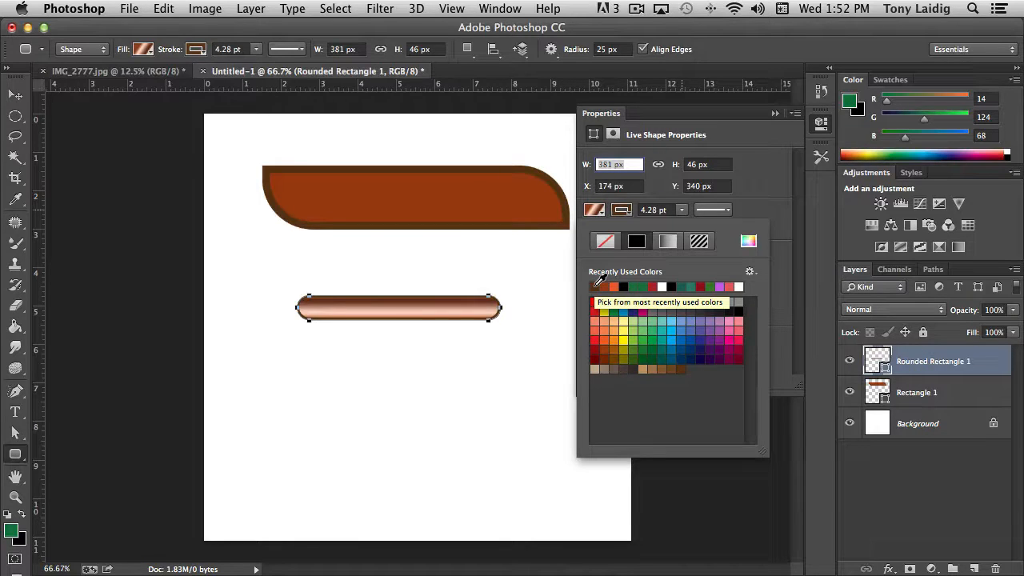
click(821, 124)
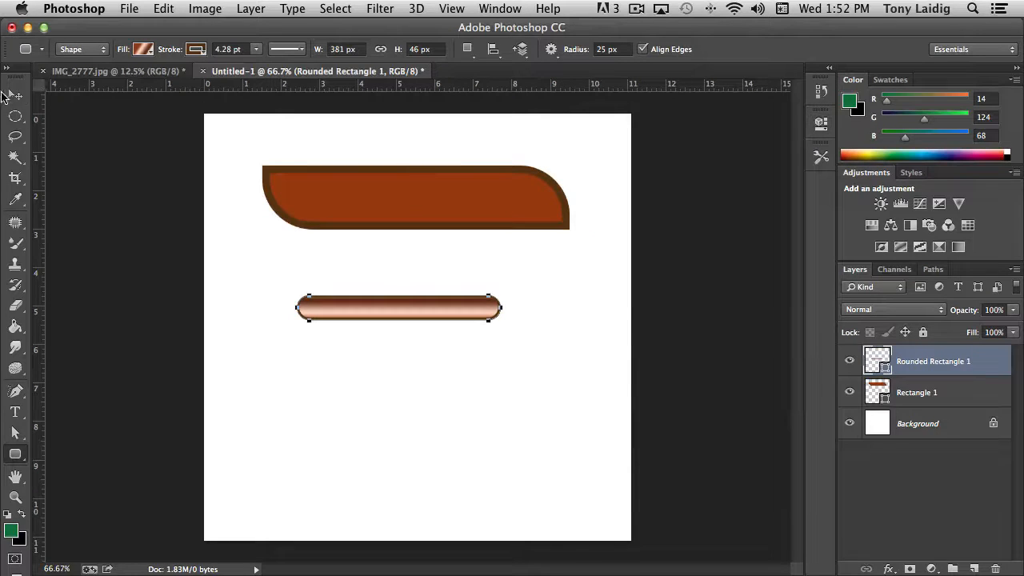
Use the Path Selection tool to move the rounded rectangle to just below the large rectangle, roughly centred under it.
click(421, 378)
click(458, 351)
click(942, 393)
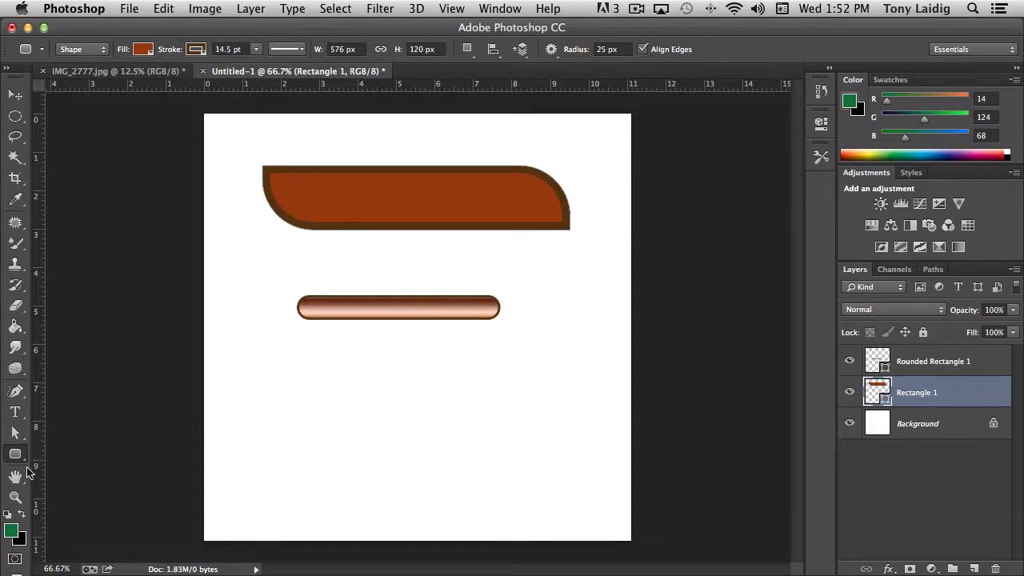
click(17, 432)
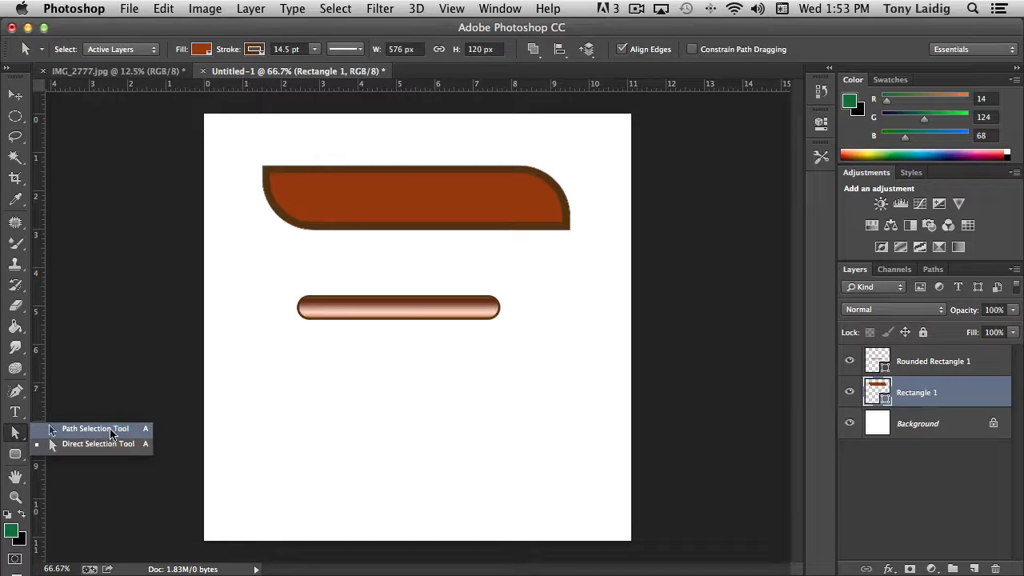
click(104, 428)
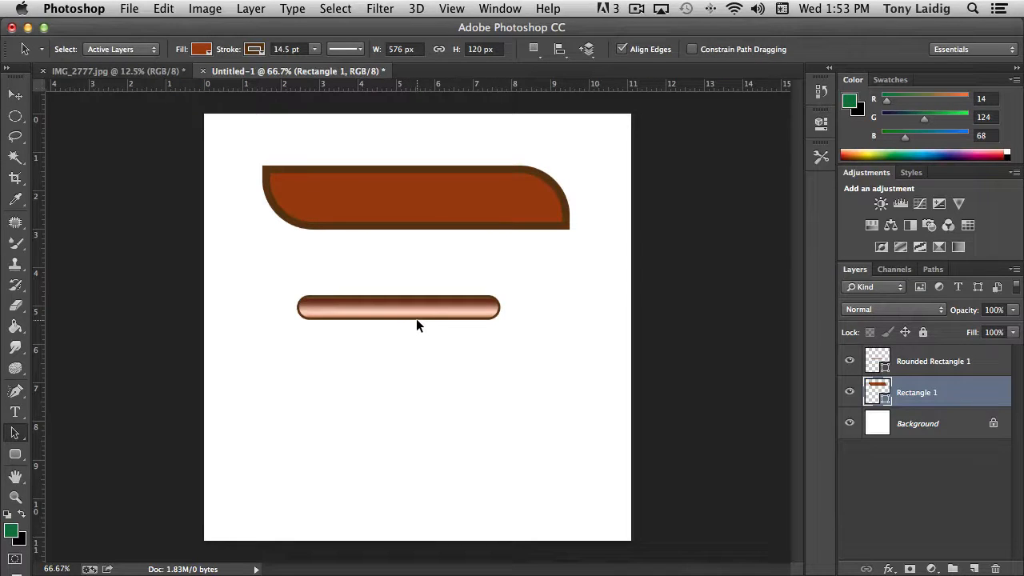
click(921, 362)
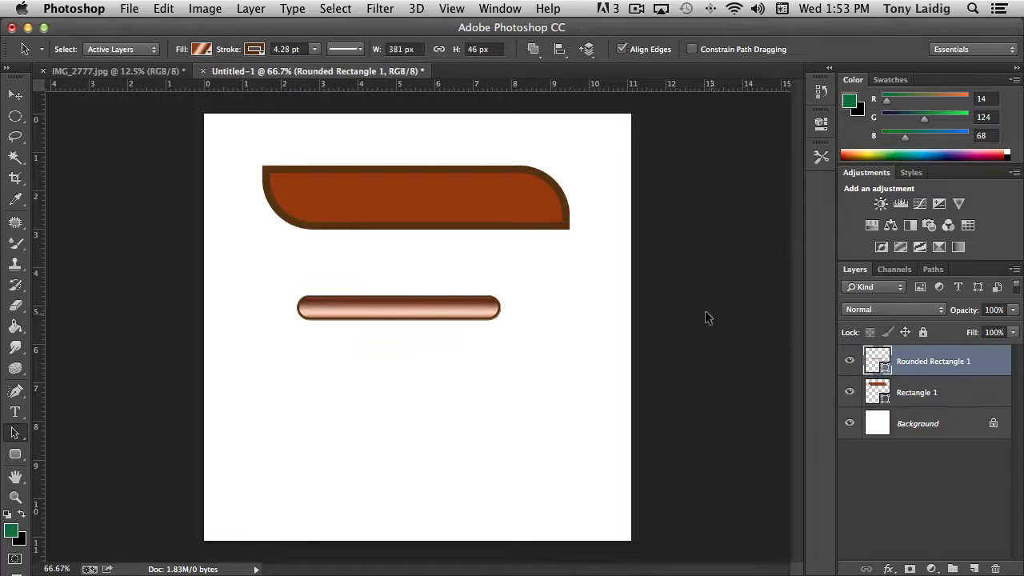
click(485, 314)
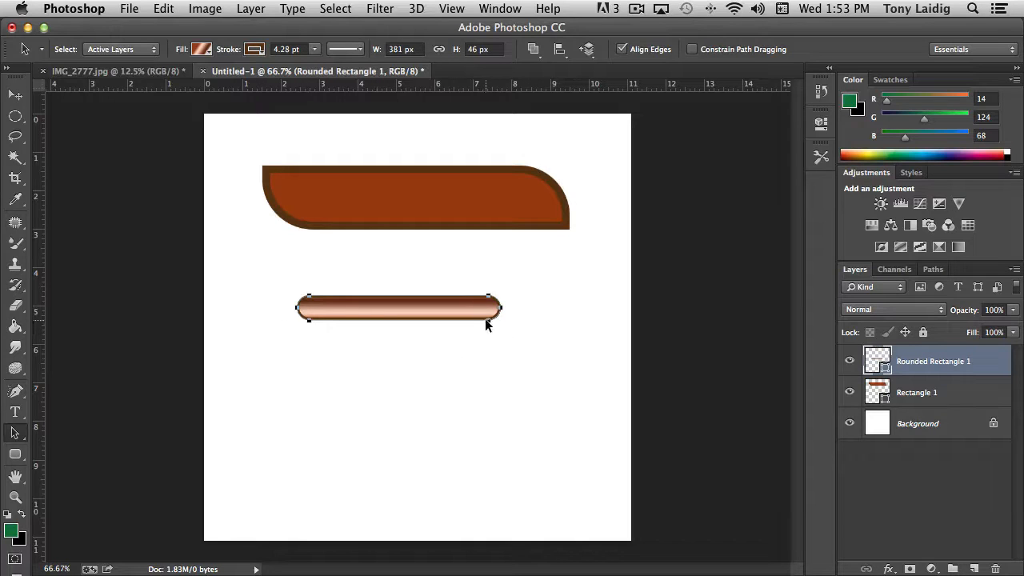
drag(487, 319, 520, 339)
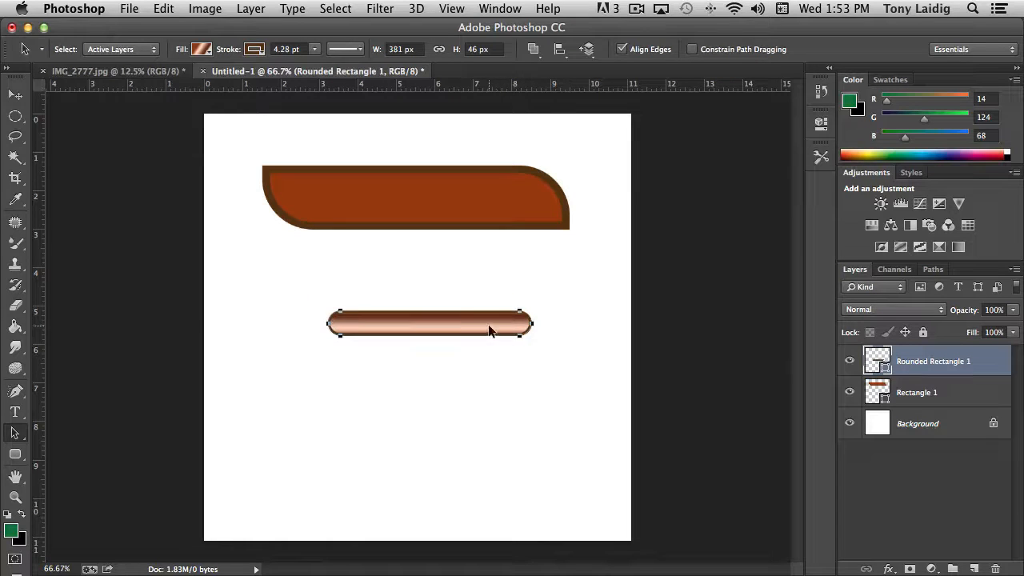
drag(489, 327, 481, 280)
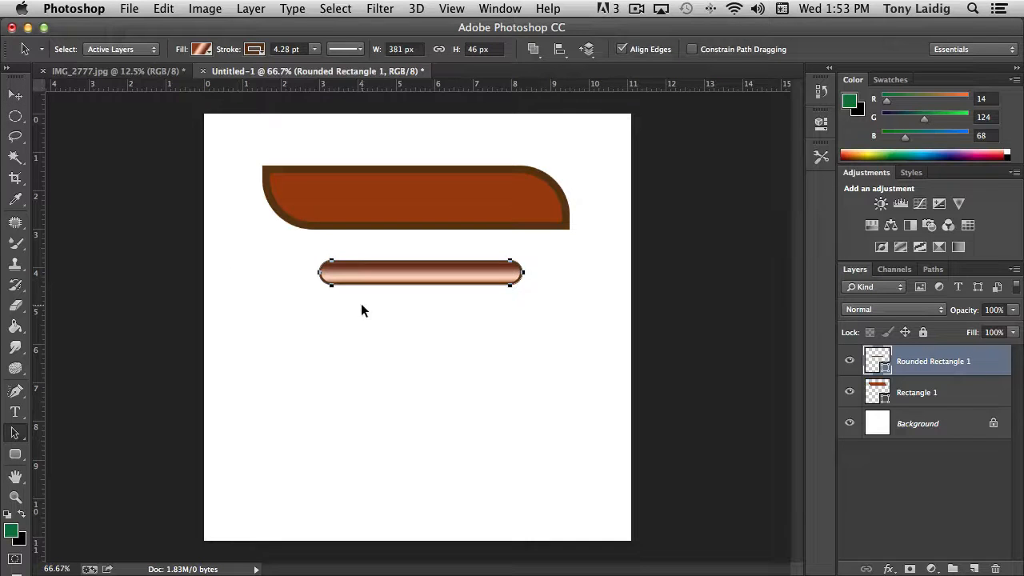
Pull the rounded rectangle's lower-left anchor down with the Direct Selection tool to about 101 px shape height, converting it to a regular path.
click(26, 436)
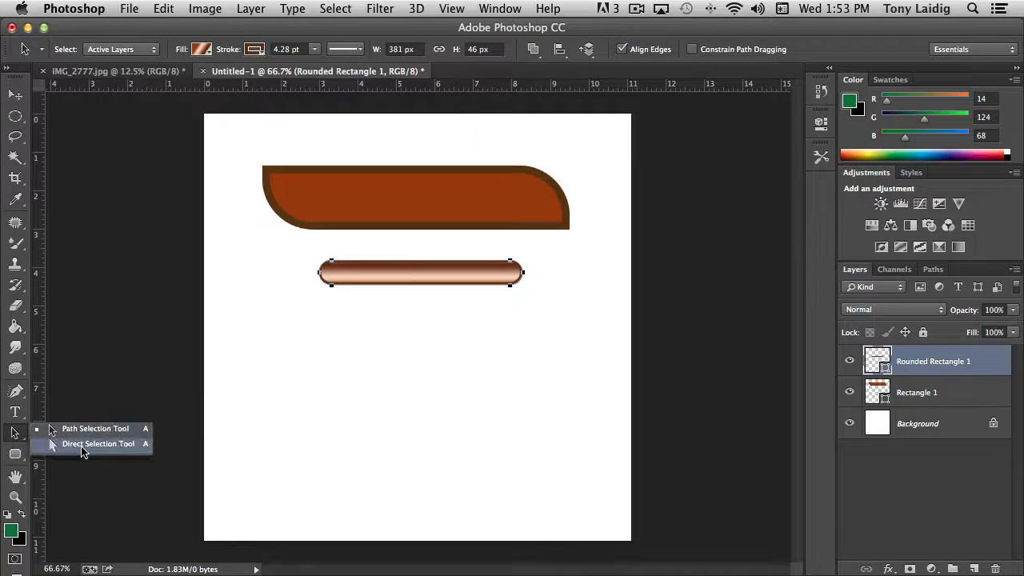
click(80, 445)
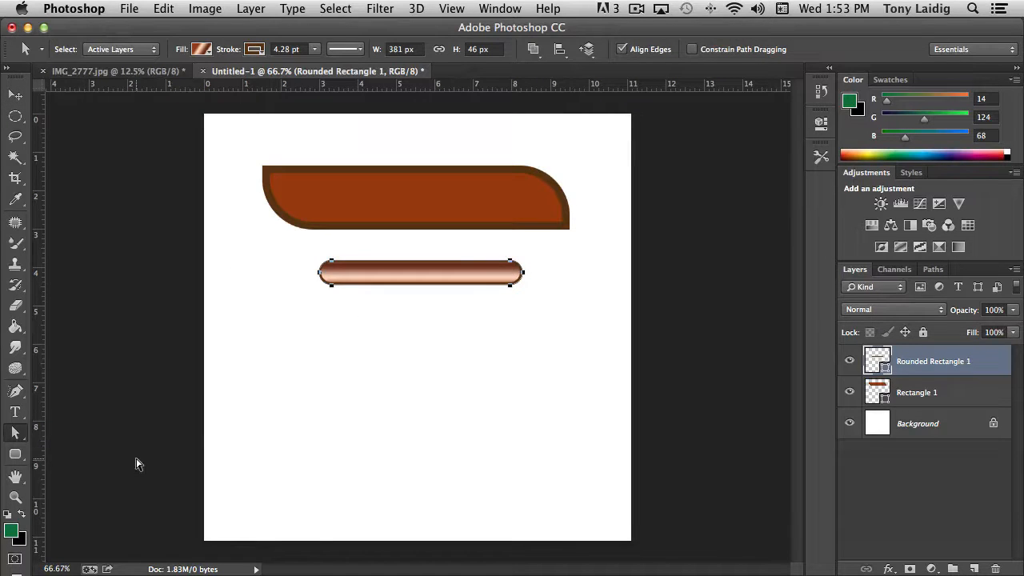
click(411, 299)
key(super+equal)
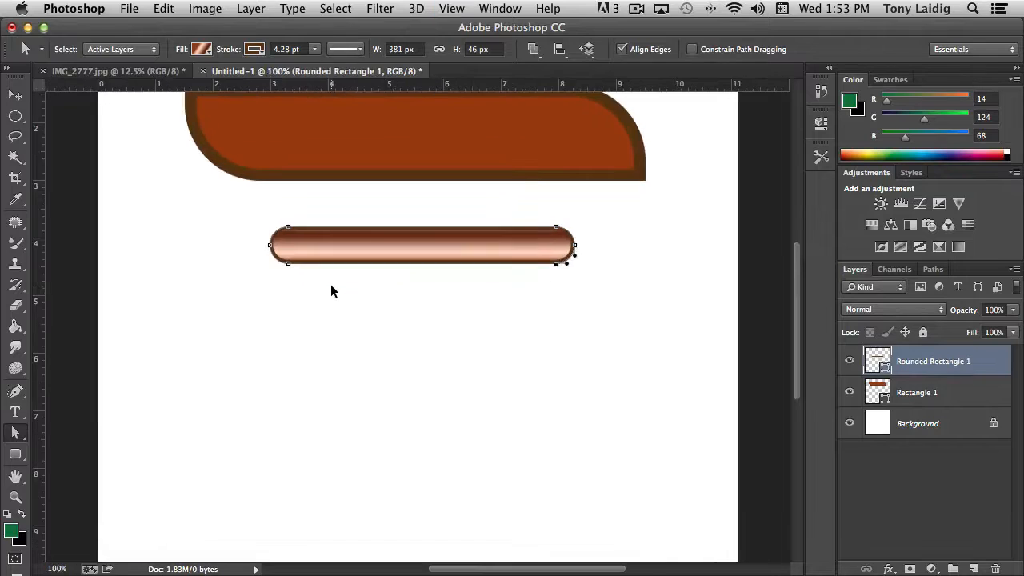
key(super+equal)
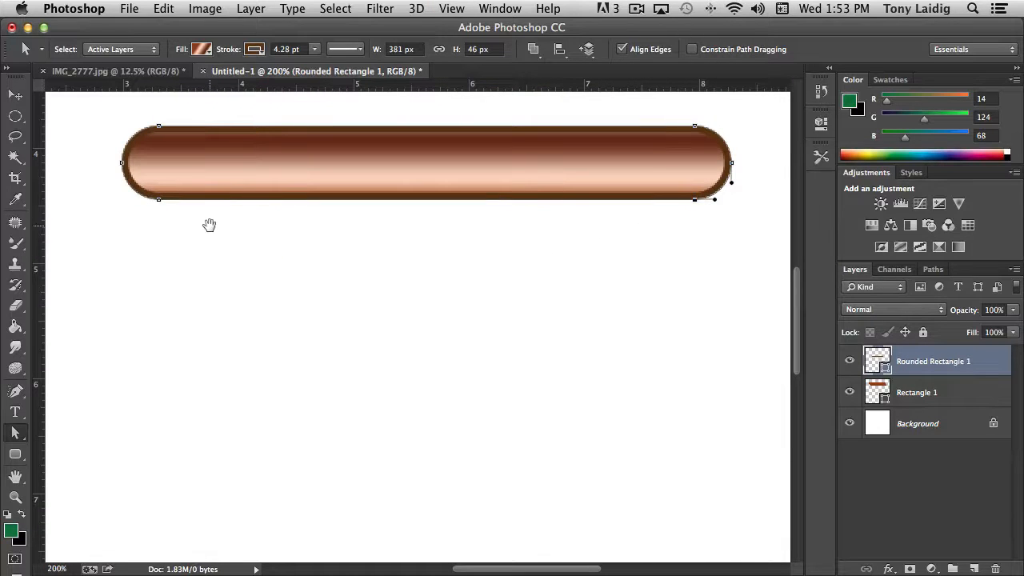
drag(209, 224, 341, 348)
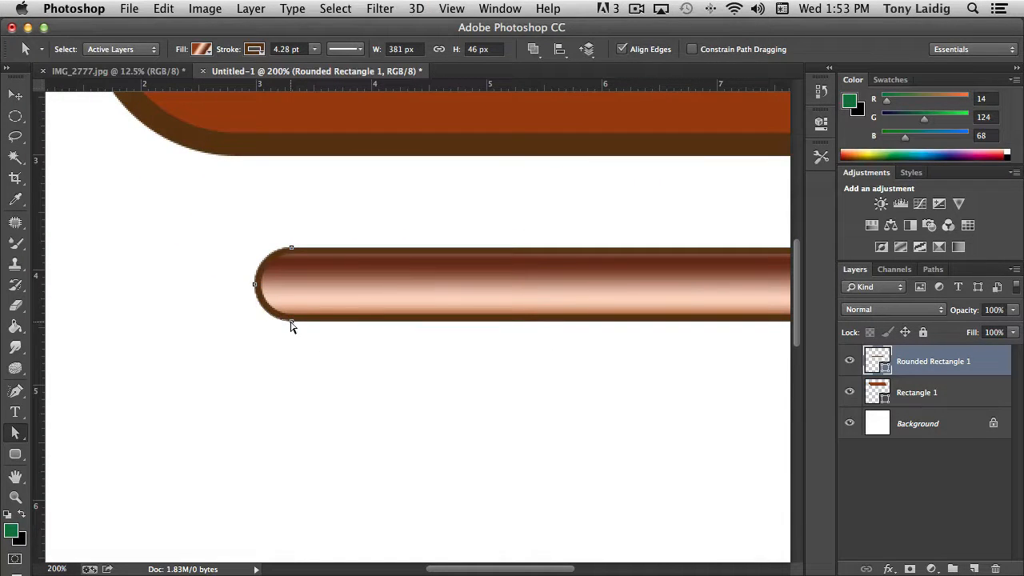
click(292, 323)
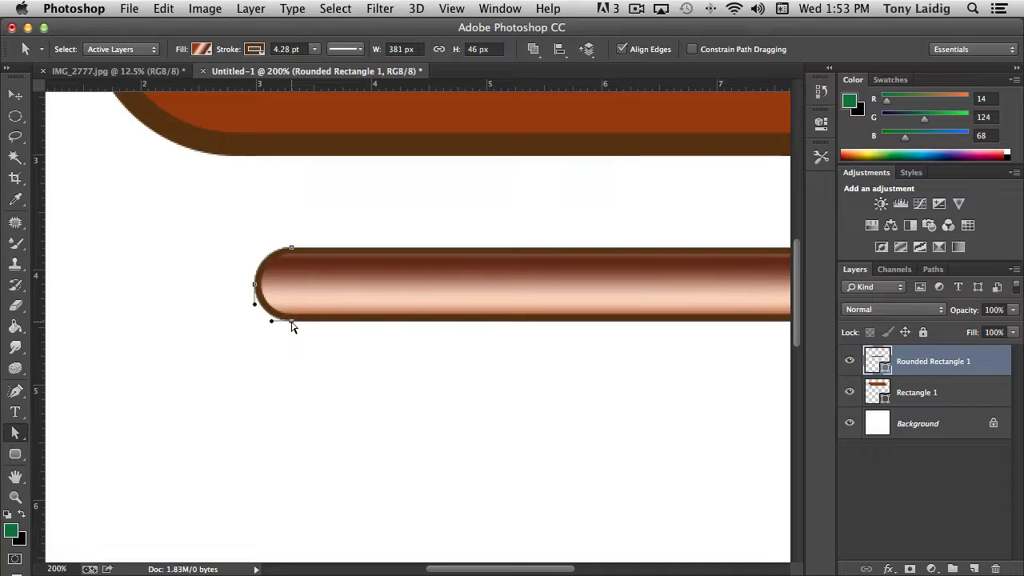
drag(292, 323, 296, 410)
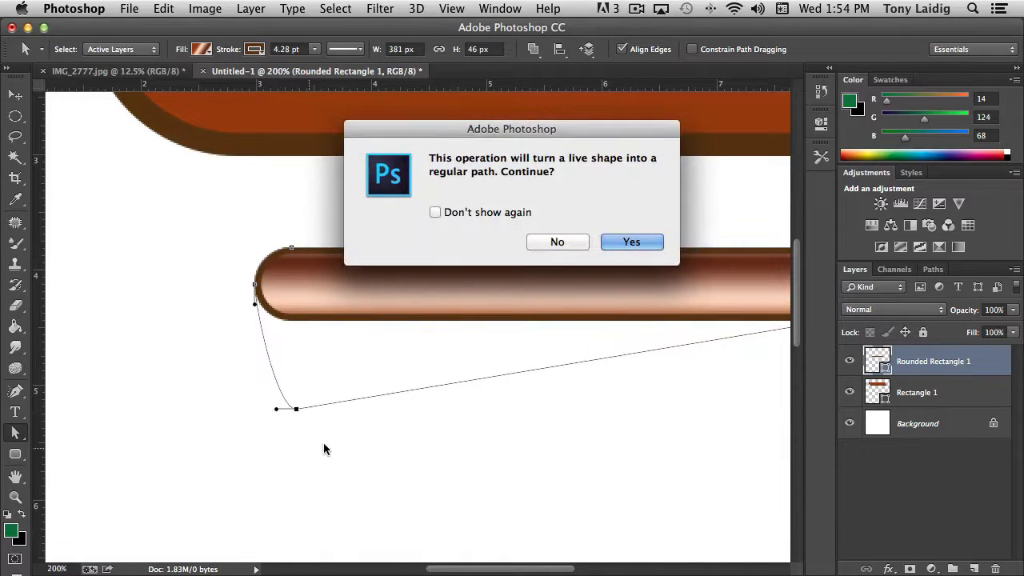
click(632, 245)
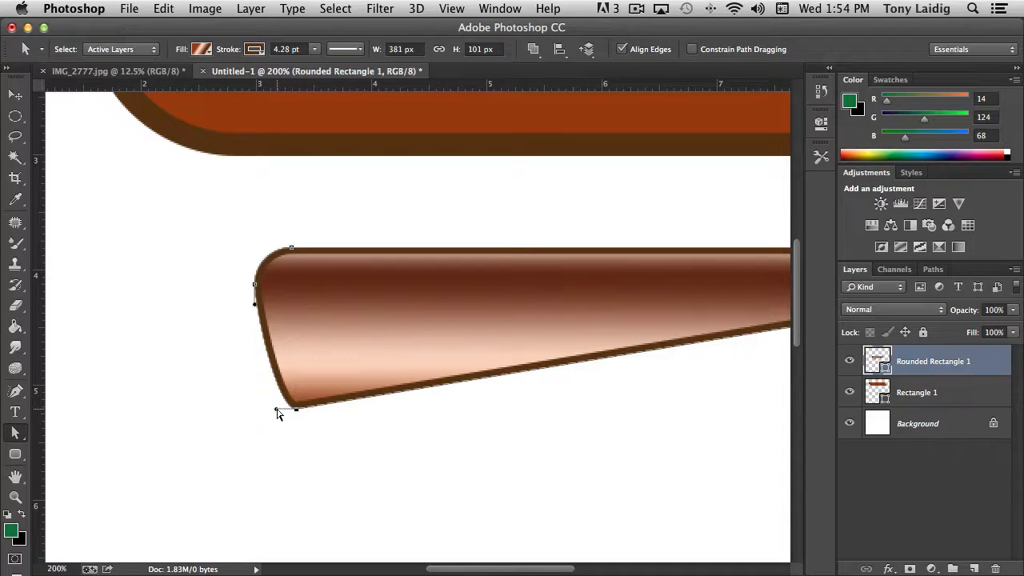
Bulge the shape's left end outward using its direction handles, and raise the lower-left anchor to make the shape about 390 by 89 px.
drag(277, 410, 229, 394)
drag(256, 306, 242, 307)
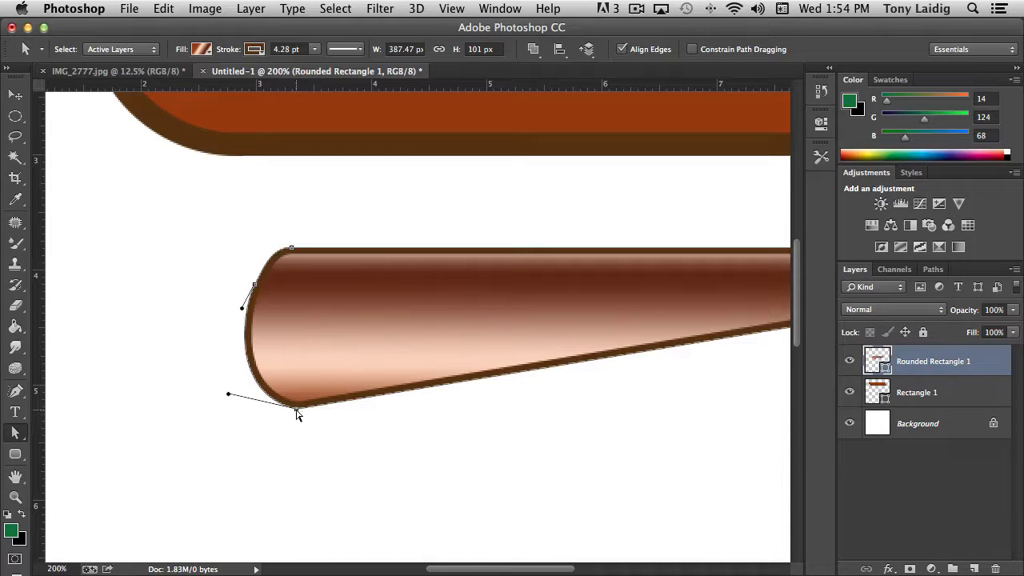
drag(296, 413, 285, 389)
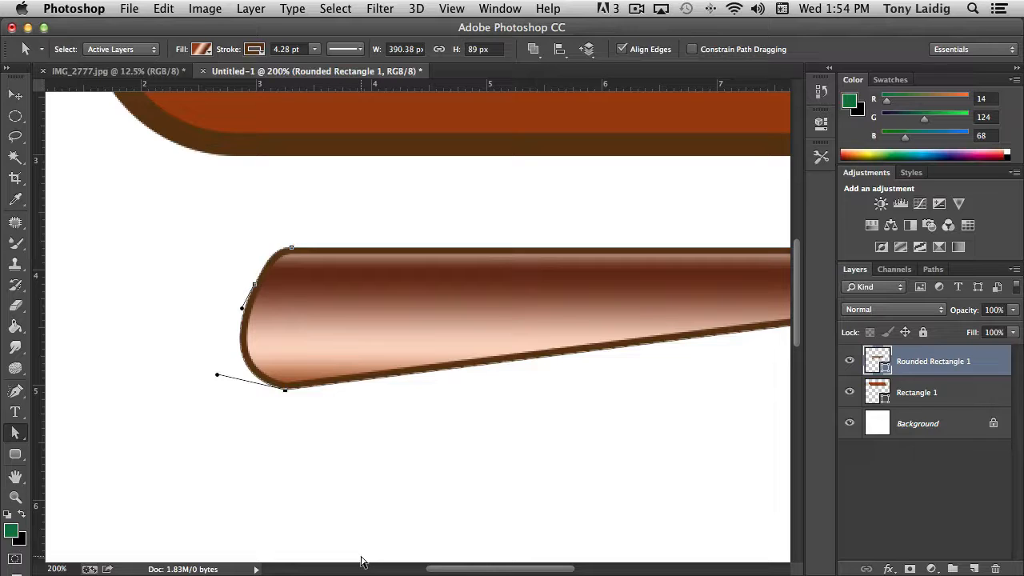
key(super+minus)
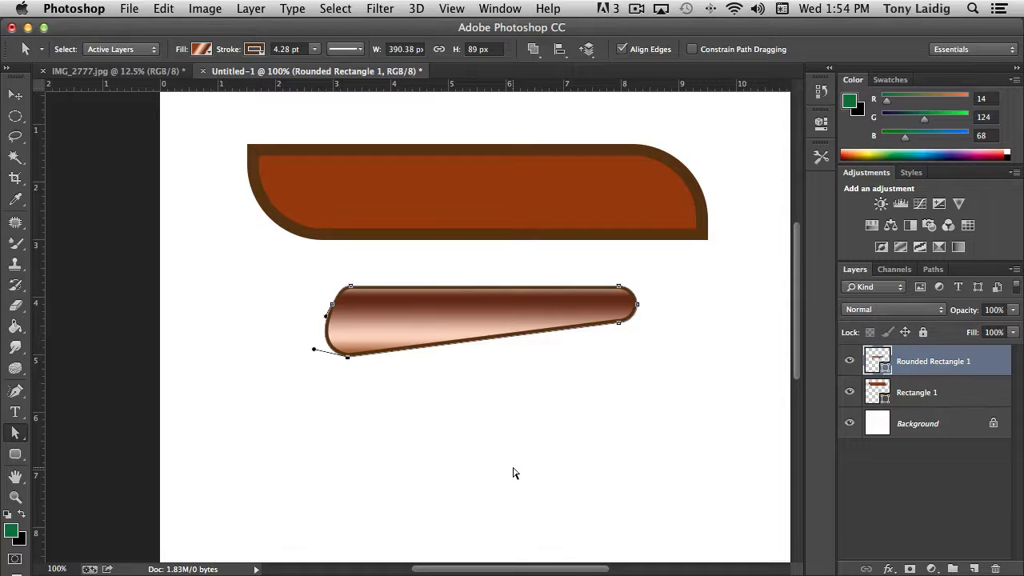
Use the Path Selection tool to shift the whole tapered shape slightly right and down.
drag(14, 433, 114, 430)
drag(15, 439, 108, 449)
drag(12, 436, 100, 436)
mouse_move(489, 335)
mouse_down()
mouse_move(504, 368)
mouse_move(491, 304)
mouse_move(505, 344)
mouse_move(503, 328)
mouse_up()
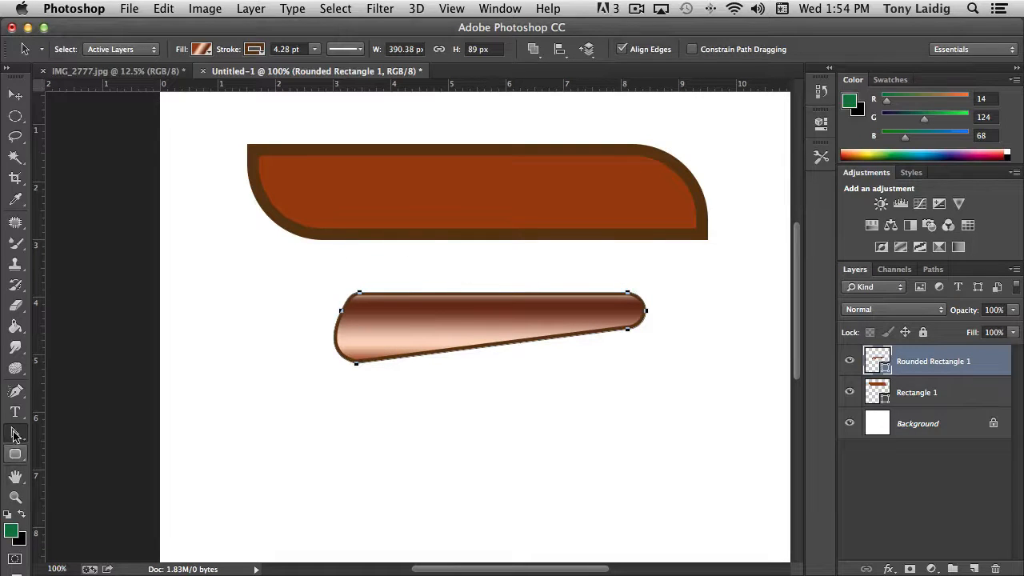
Move the tapered shape's left-end anchor outward with the Direct Selection tool, widening the shape to about 405 px.
drag(15, 433, 109, 453)
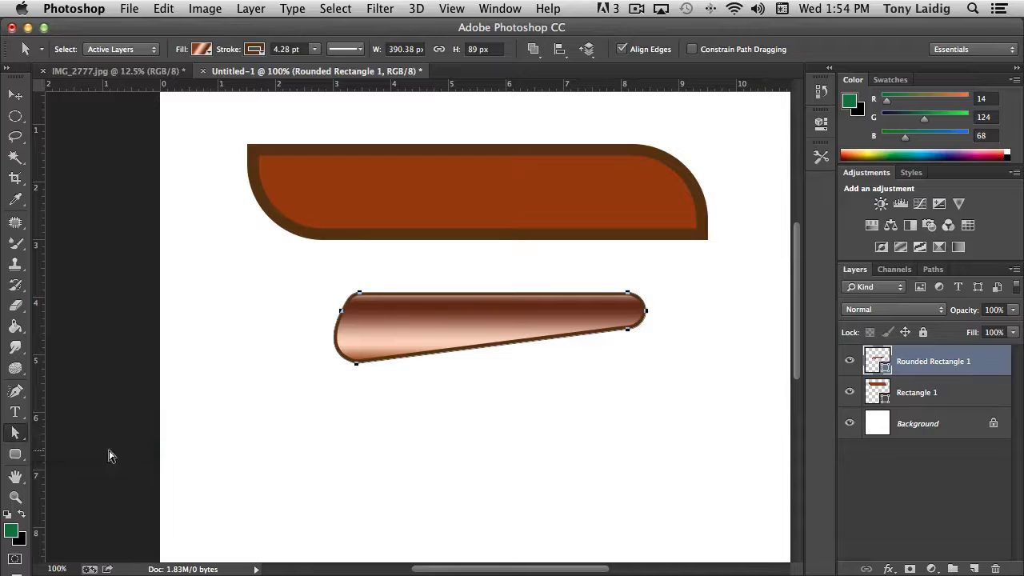
click(357, 364)
drag(339, 318, 323, 308)
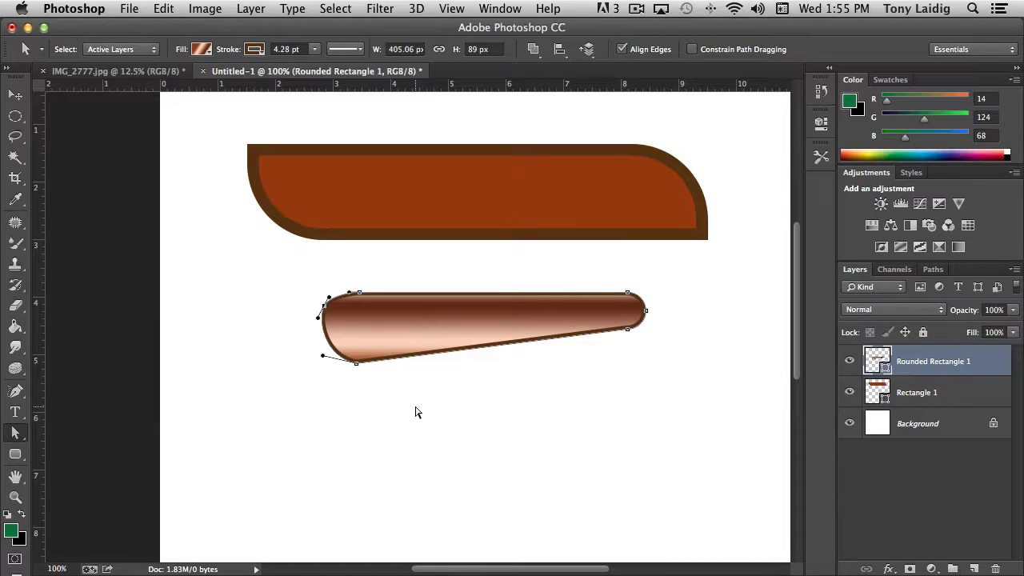
Switch from editing the path to the Custom Shape tool.
scroll(415, 412, up, 2)
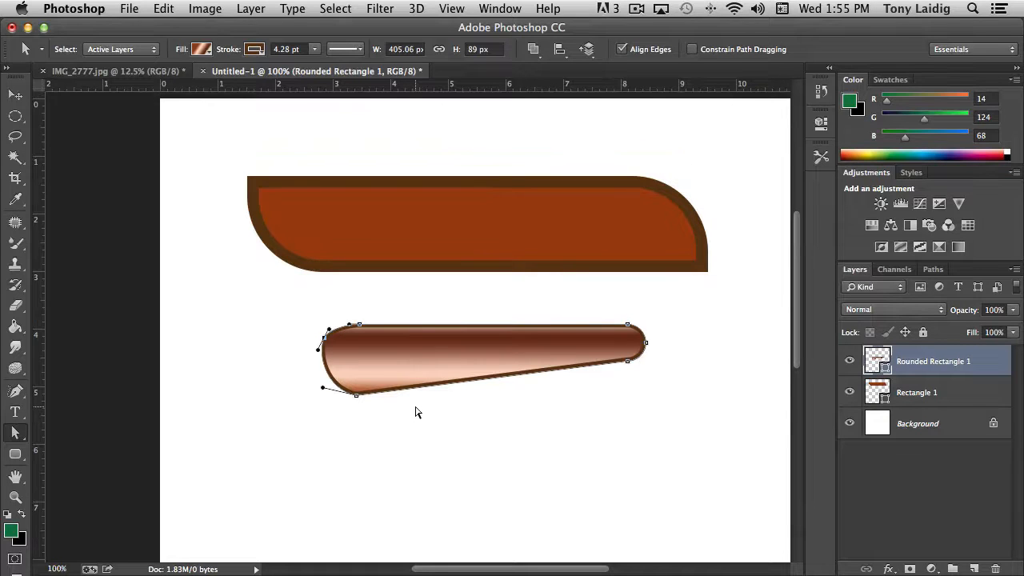
click(15, 455)
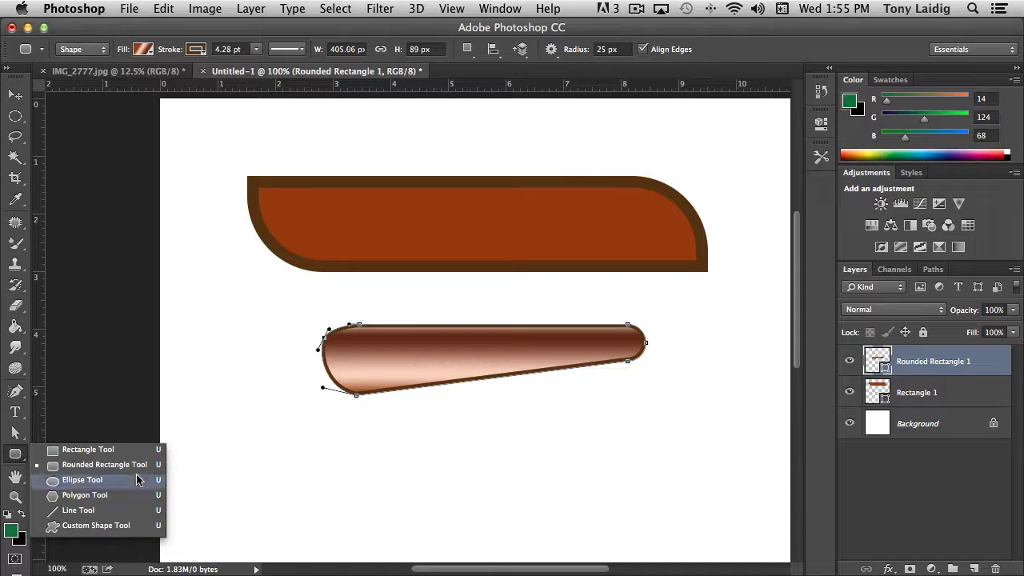
click(119, 526)
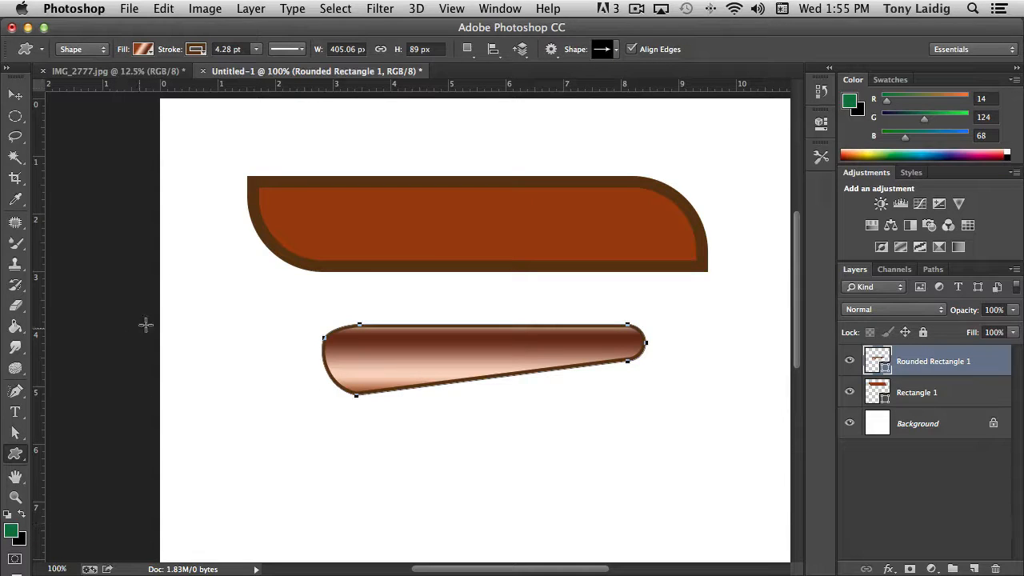
Try a solid rust-brown fill on the tapered shape, and revert to the anchor point edit in the history.
click(141, 50)
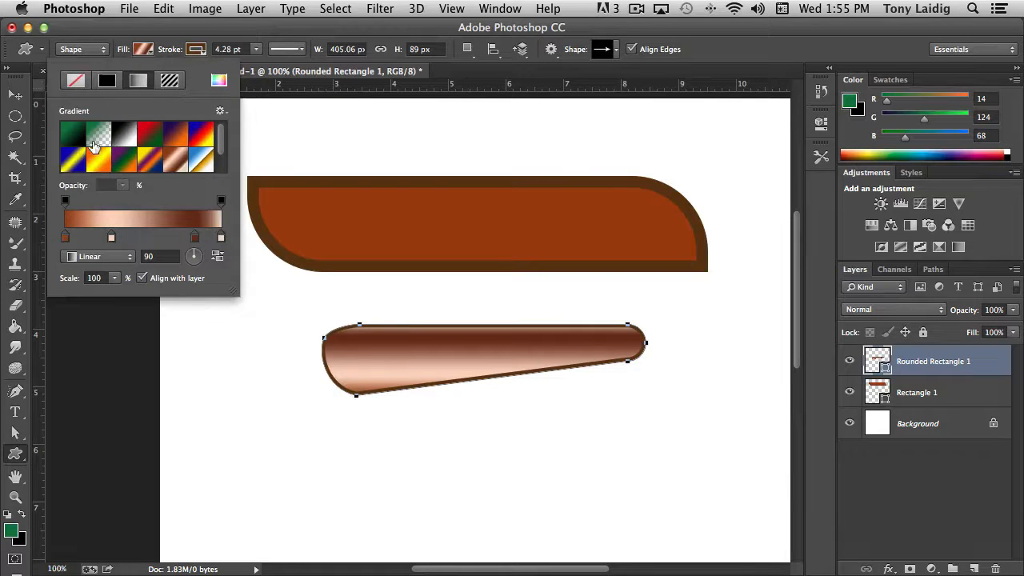
click(107, 80)
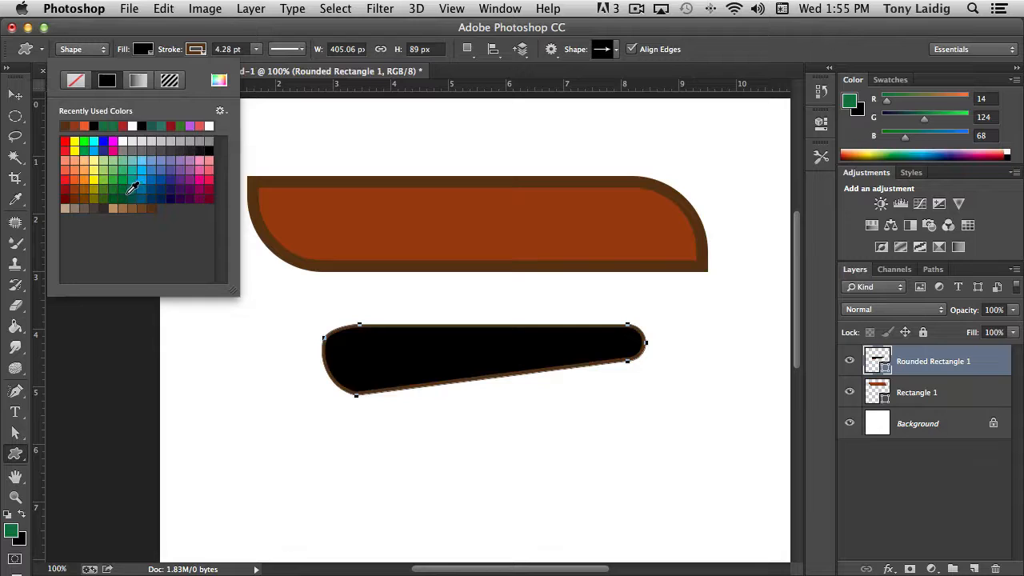
click(74, 126)
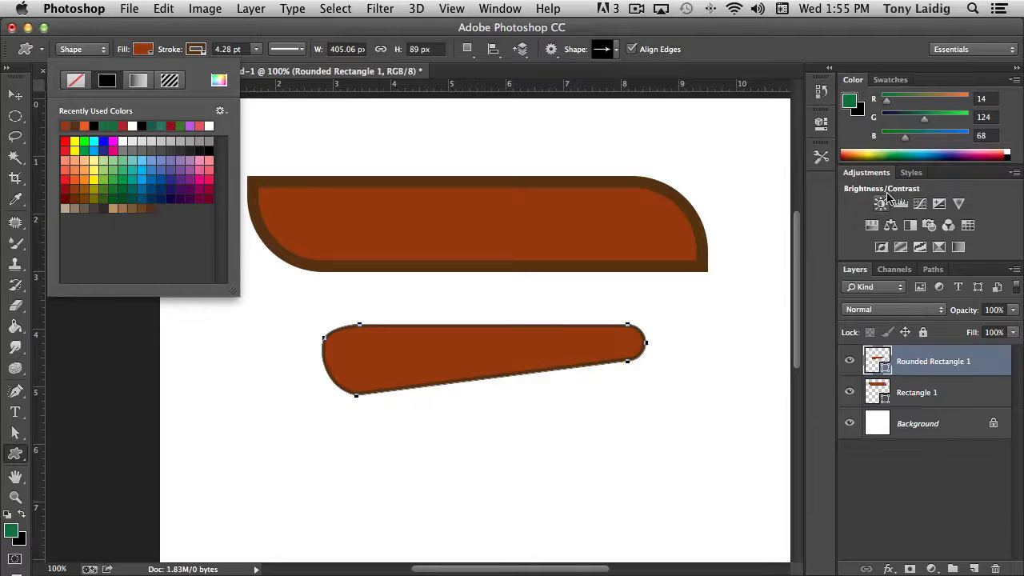
click(821, 90)
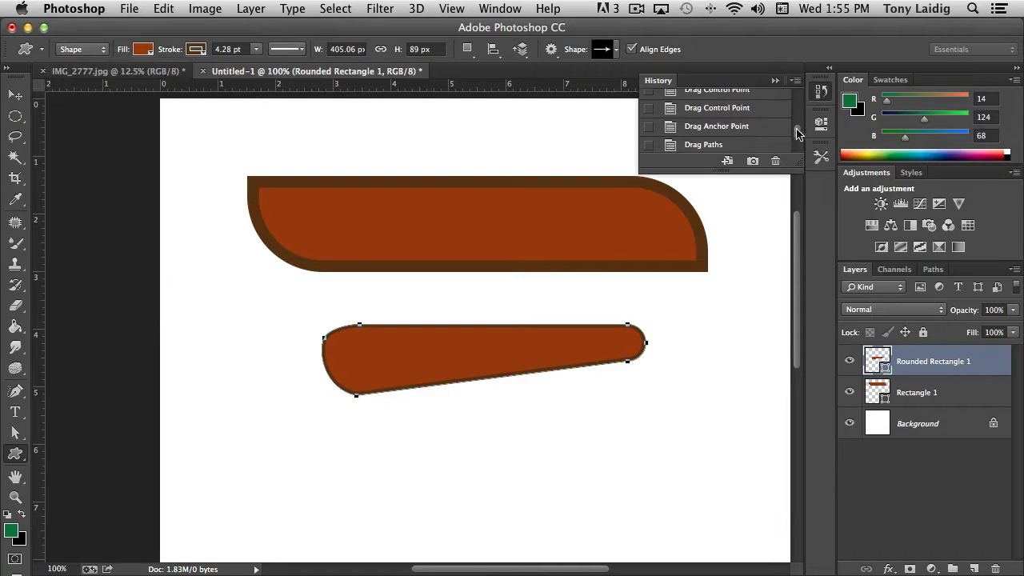
scroll(802, 133, down, 2)
click(744, 124)
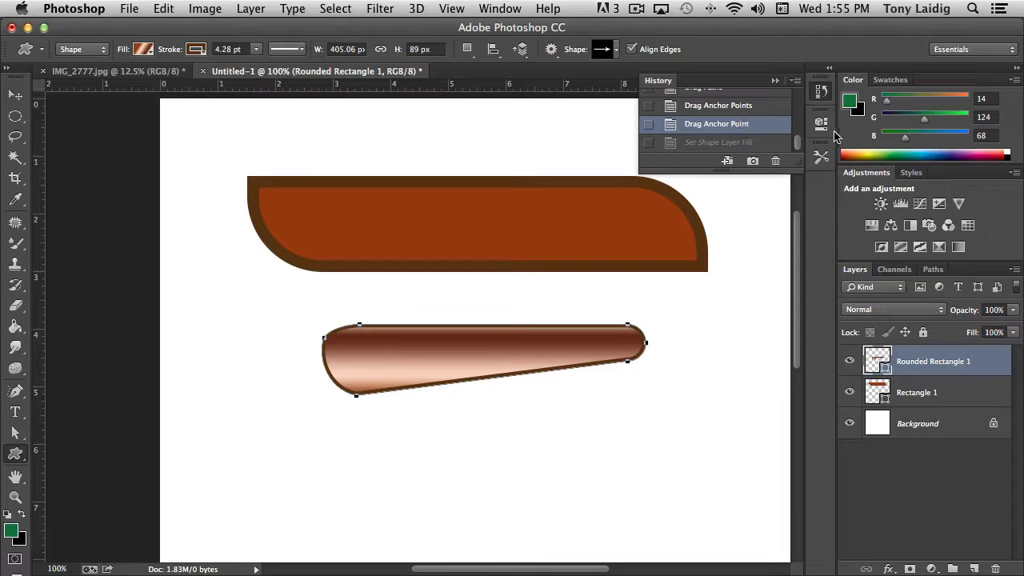
click(822, 91)
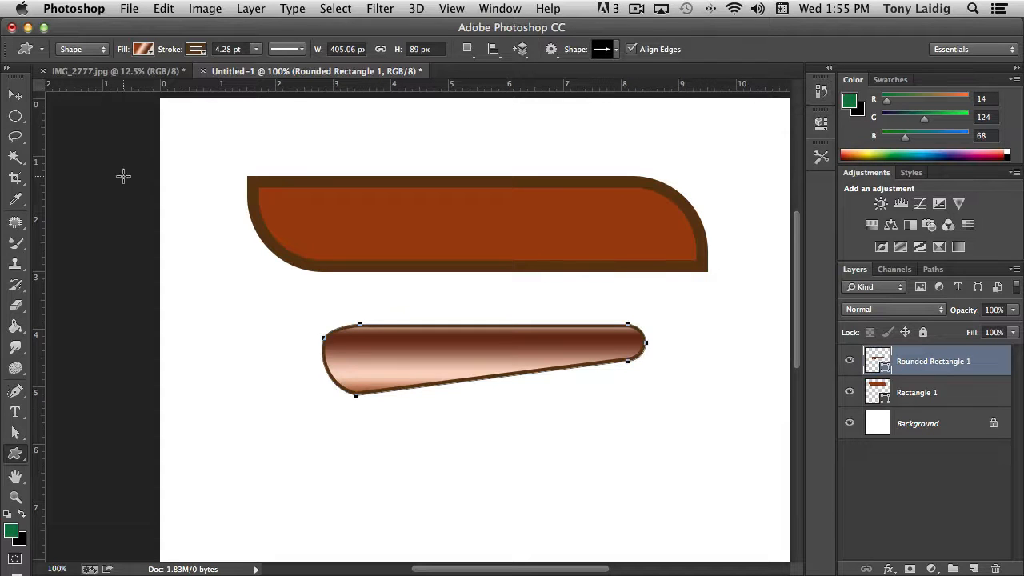
Deselect the tapered shape's path, return to the Custom Shape tool, and set a solid medium brown fill.
click(15, 433)
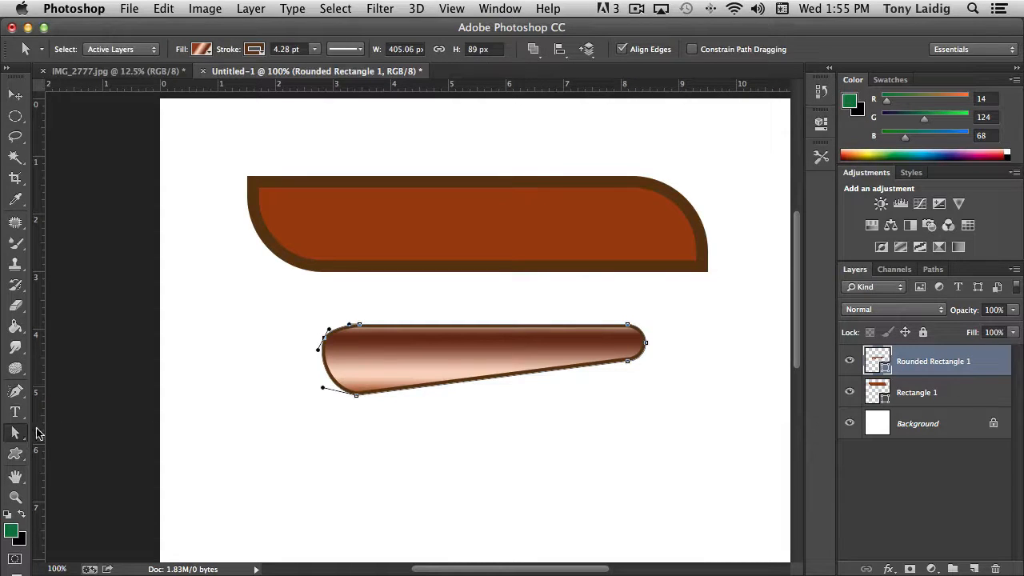
drag(22, 434, 77, 432)
click(279, 412)
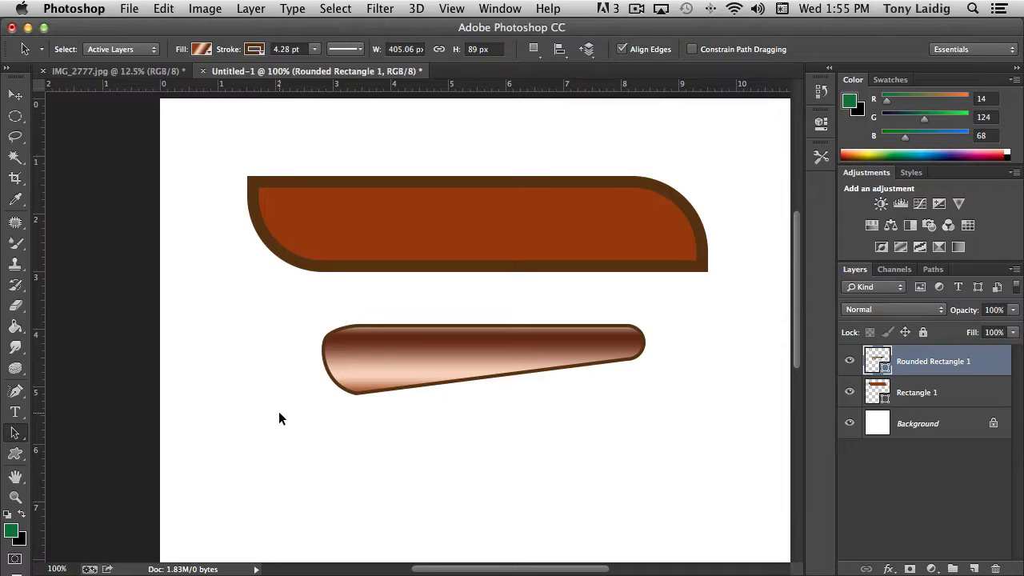
click(15, 454)
click(141, 49)
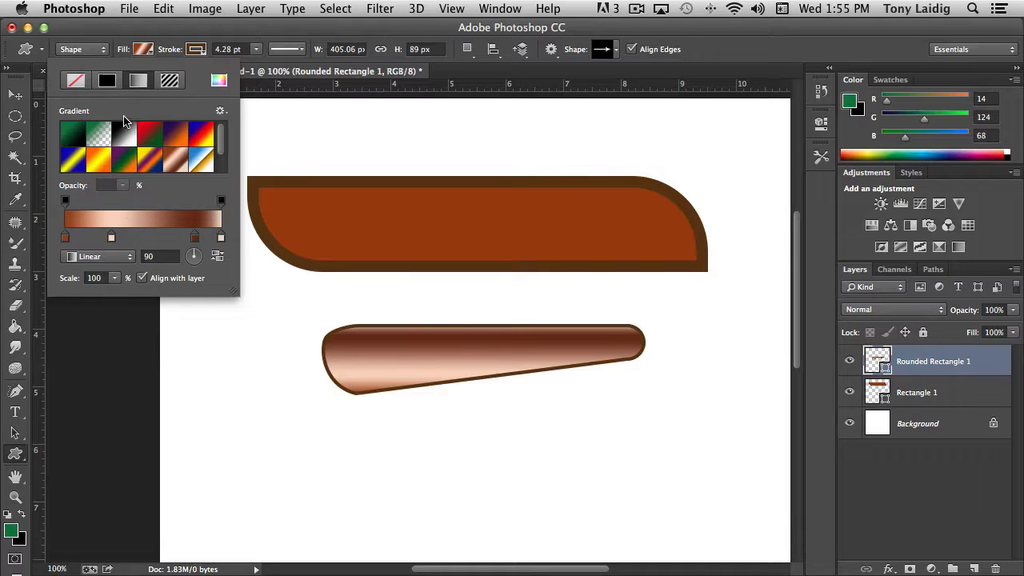
click(106, 80)
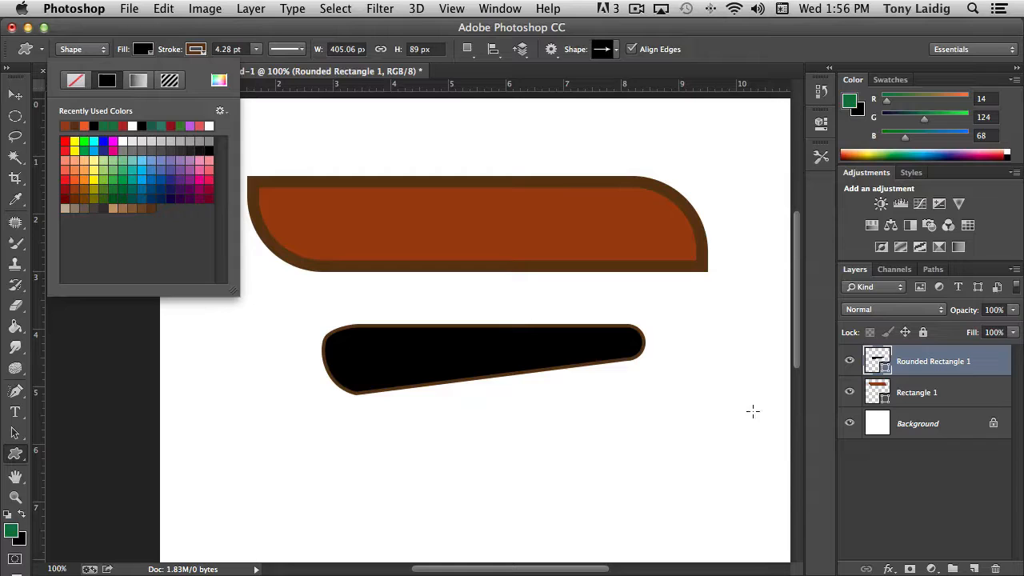
click(132, 208)
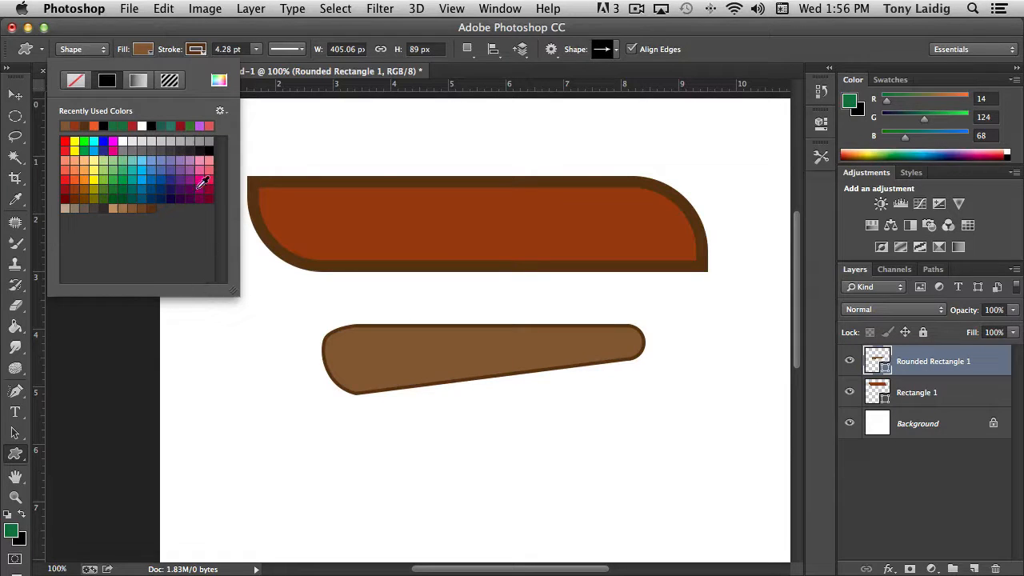
click(116, 36)
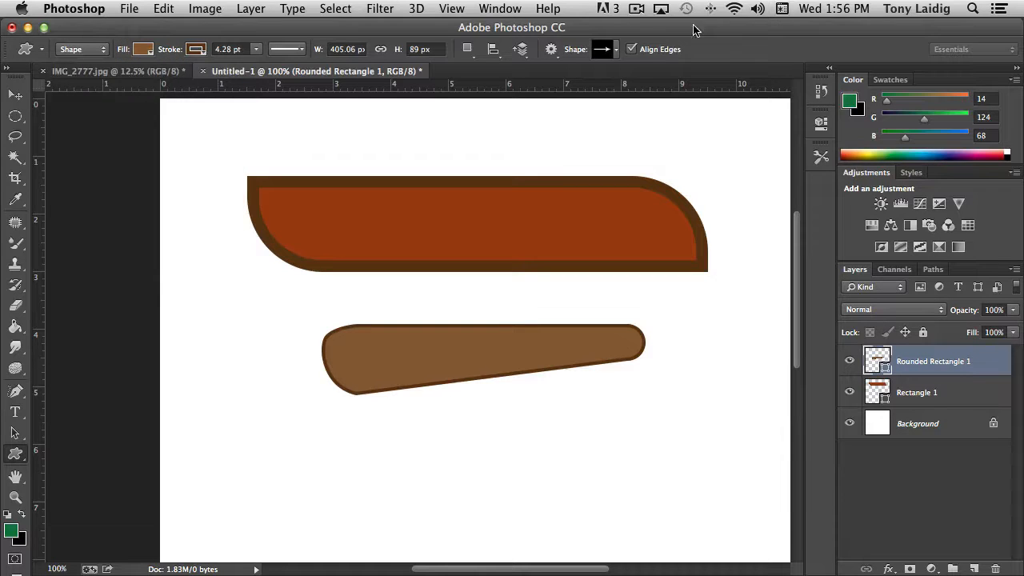
Choose the block arrow from the custom shape library, draw it about 234 by 175 px below the tapered shape, and open its properties.
click(617, 49)
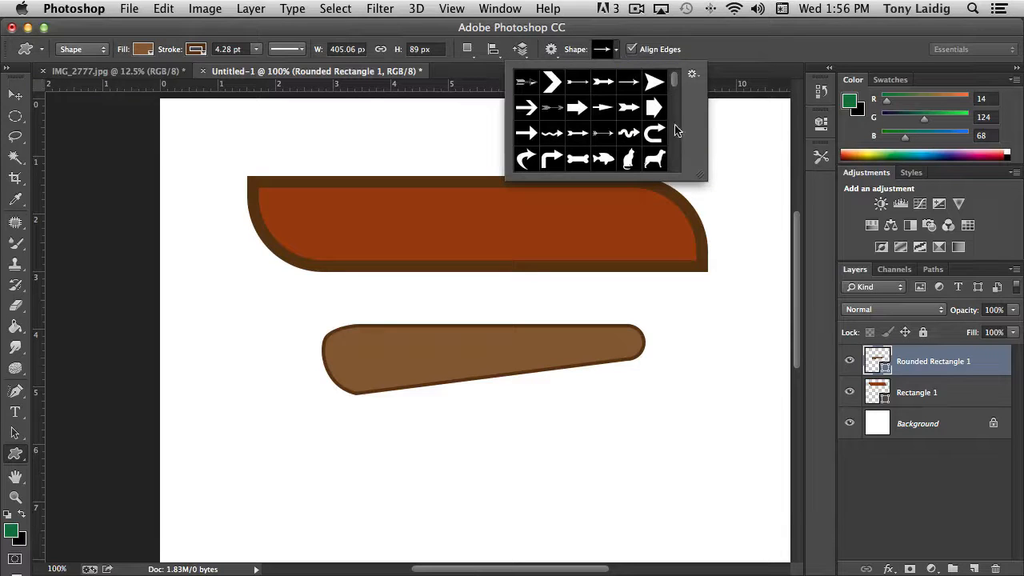
scroll(676, 87, up, 2)
scroll(676, 90, down, 3)
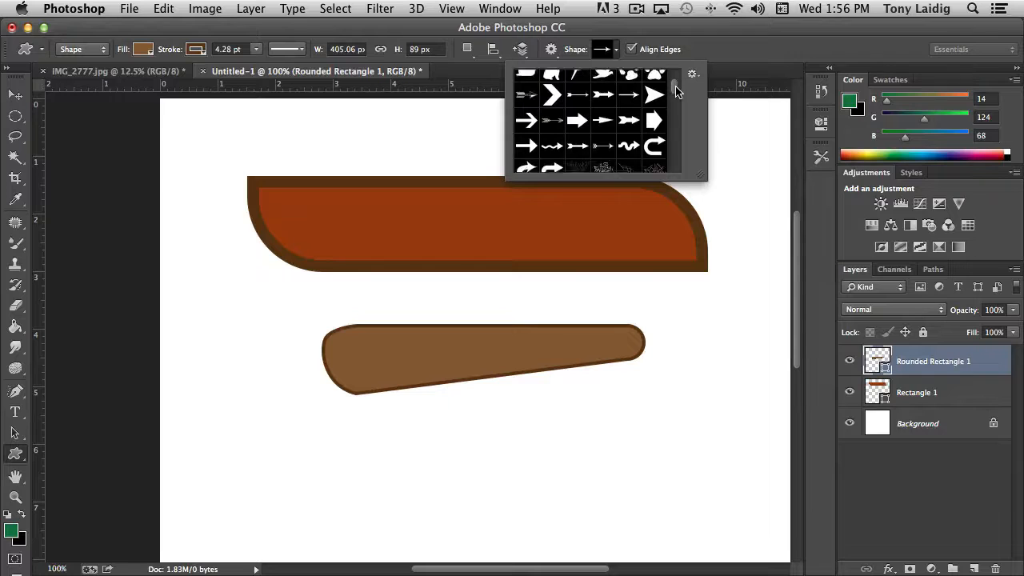
scroll(677, 94, down, 5)
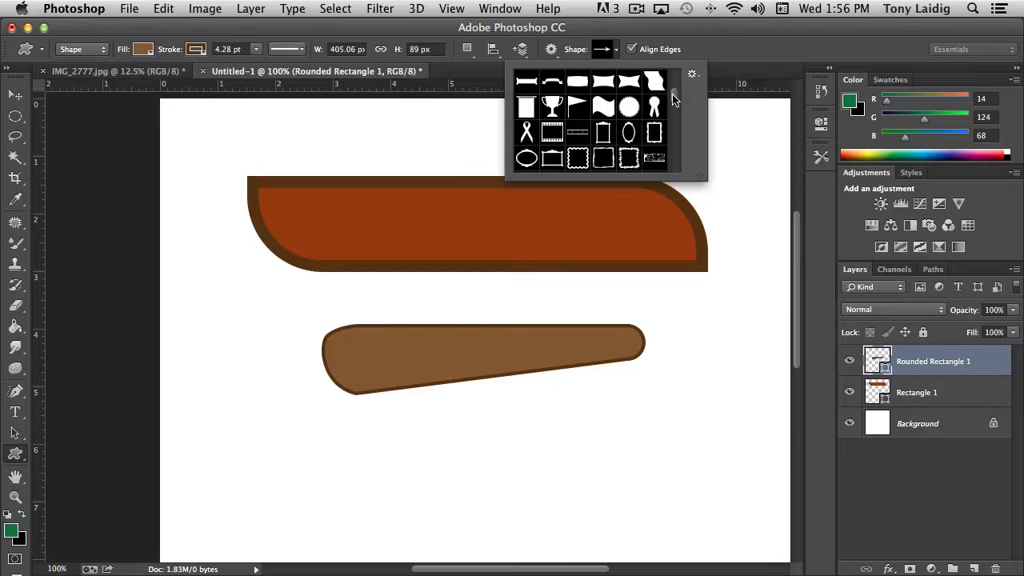
scroll(673, 99, down, 2)
drag(673, 99, 671, 159)
drag(669, 158, 677, 90)
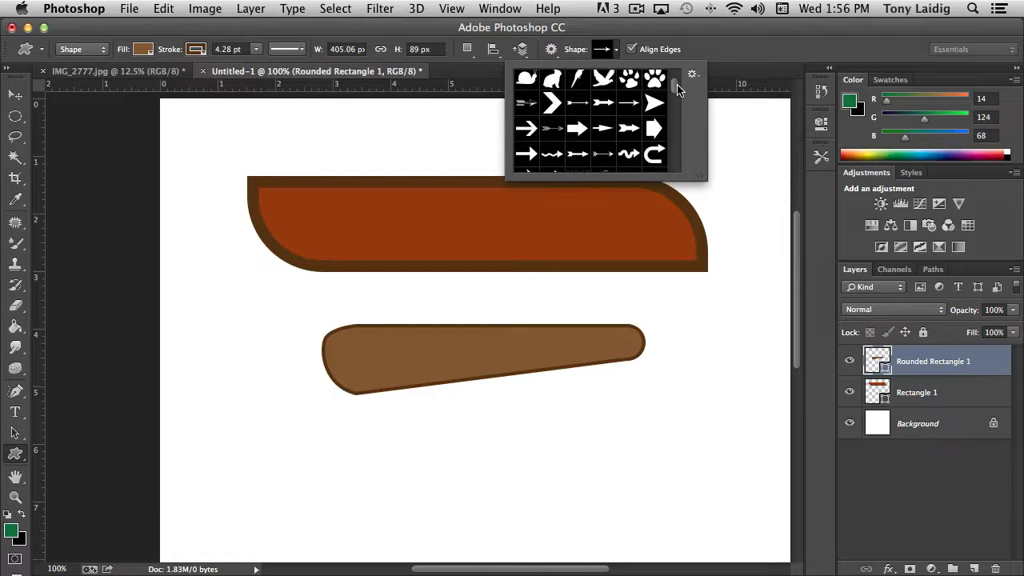
click(654, 129)
drag(346, 442, 534, 530)
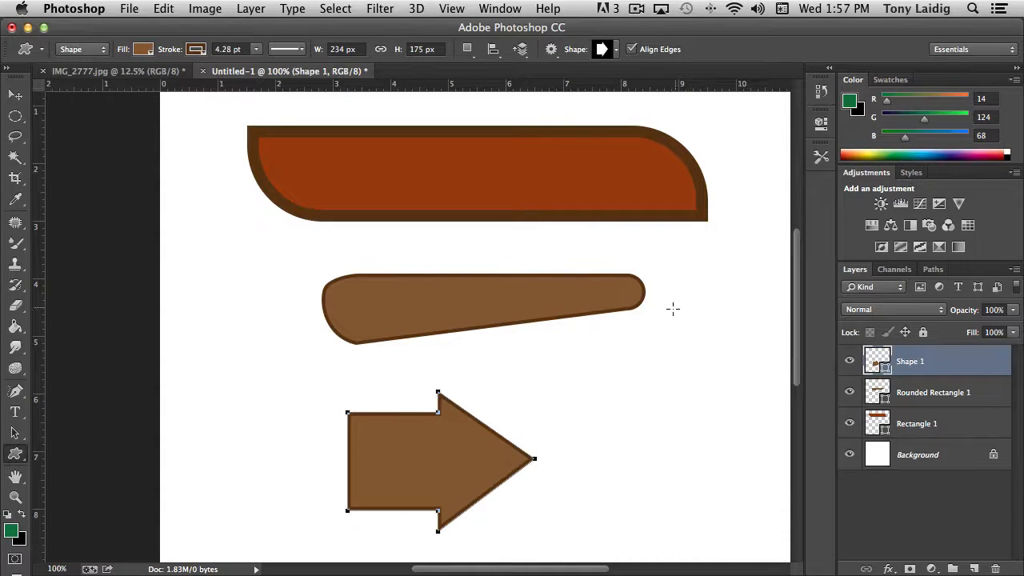
click(821, 123)
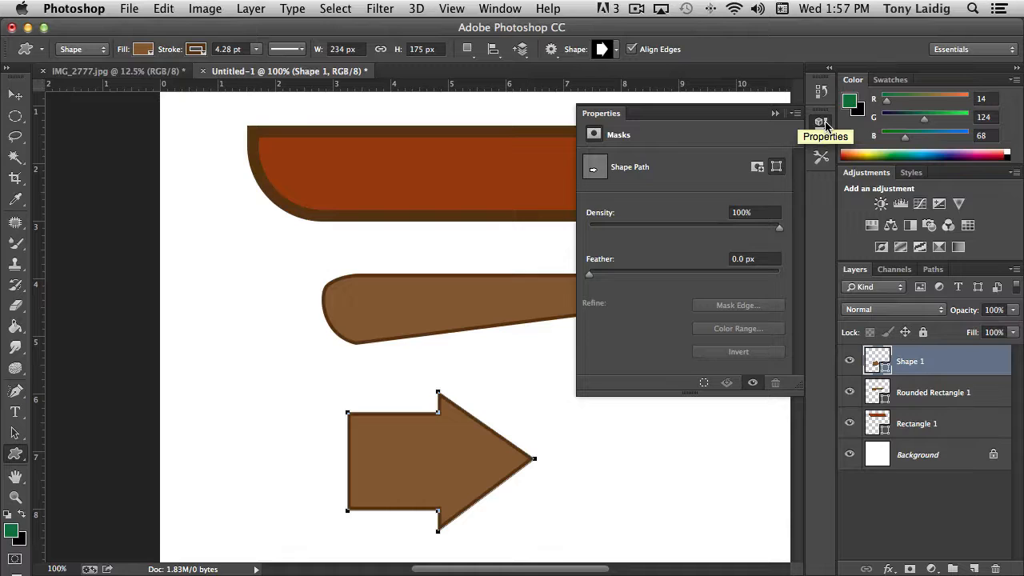
Close the shape properties and give the block arrow a solid dark red fill and a black stroke.
click(824, 124)
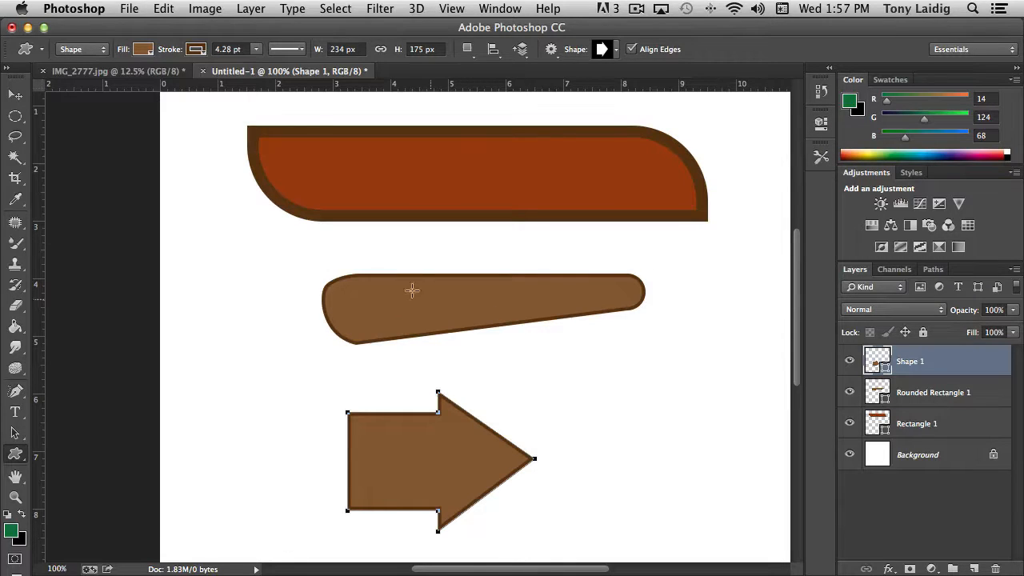
click(141, 50)
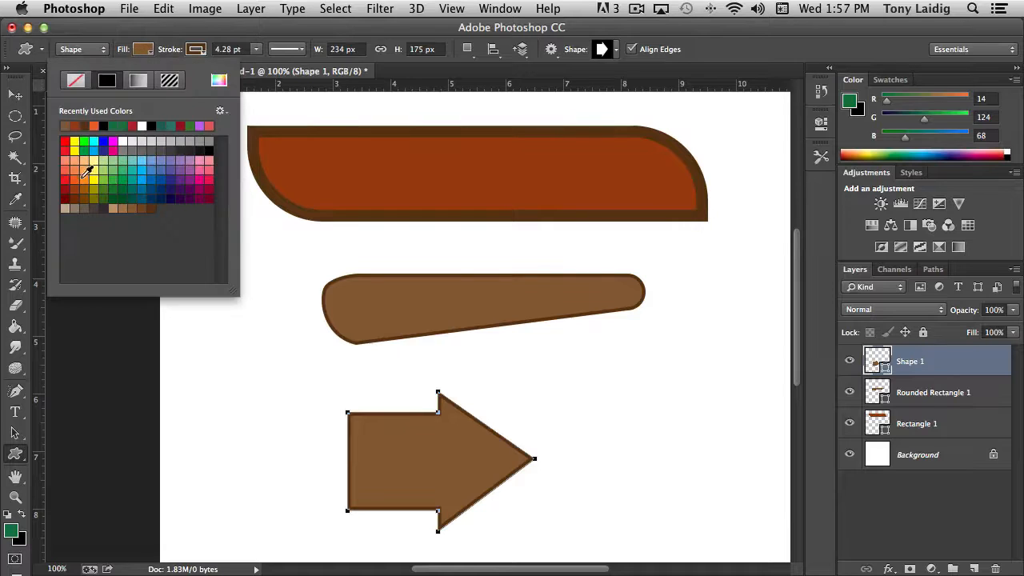
click(69, 198)
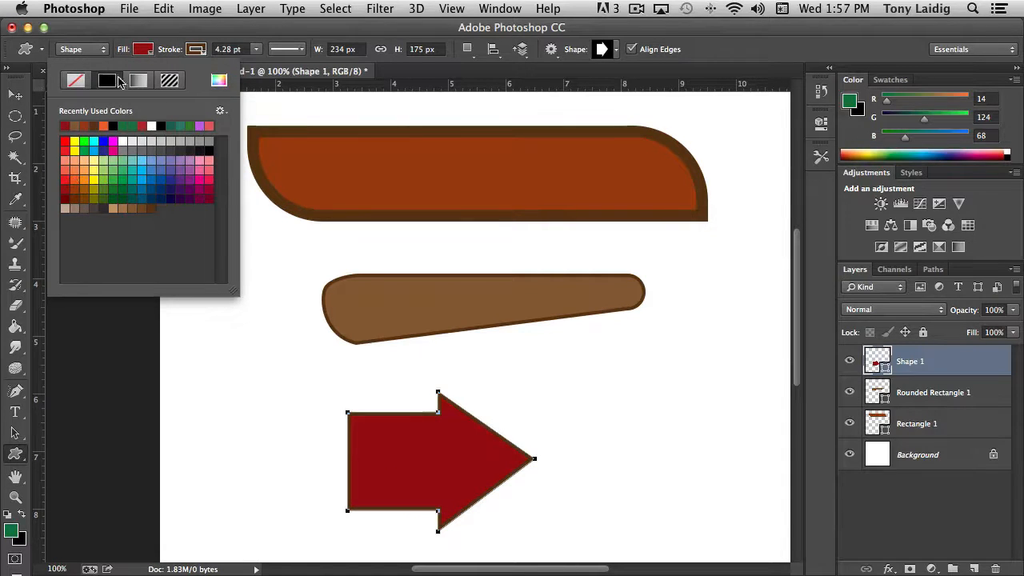
click(194, 51)
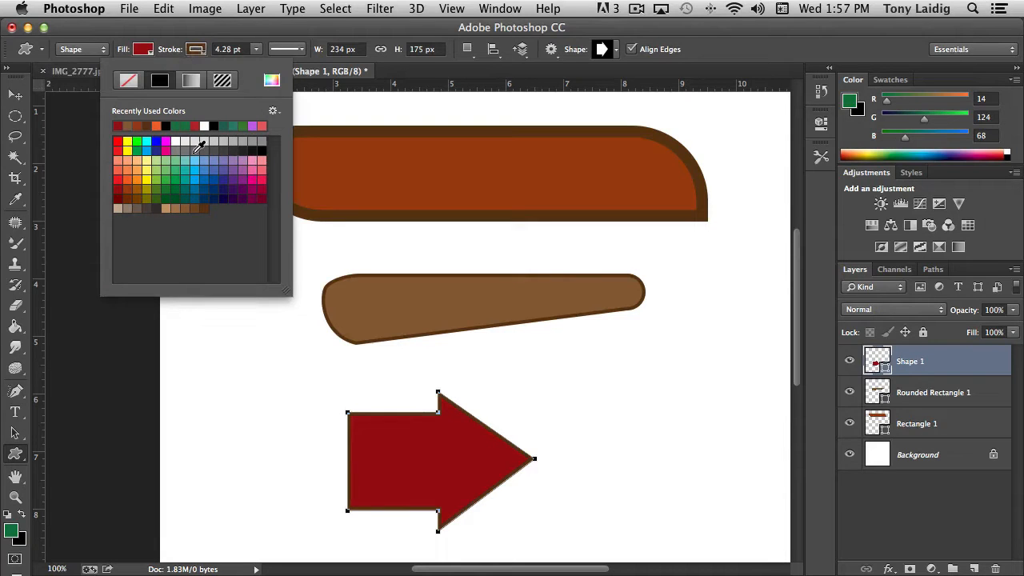
click(166, 126)
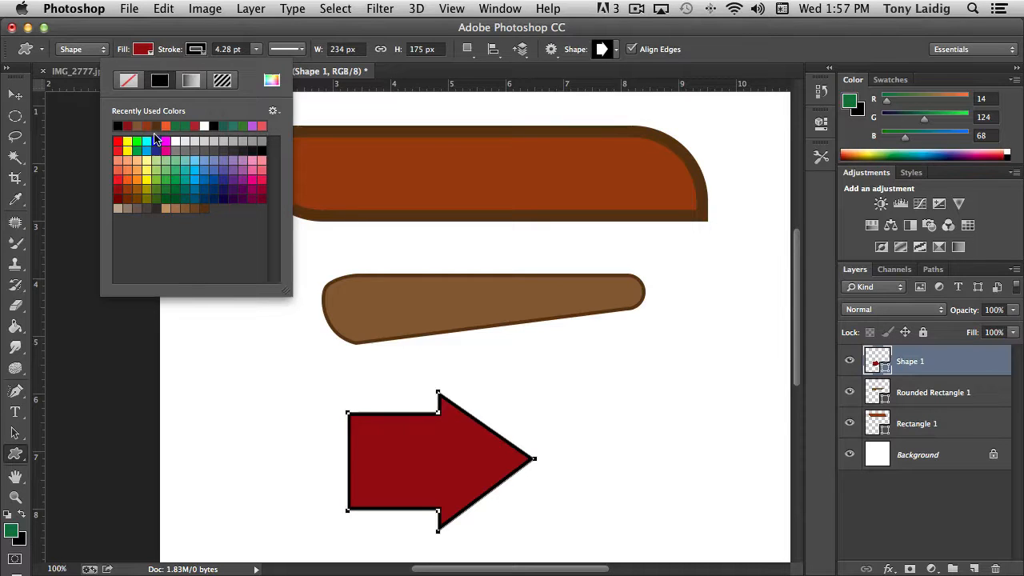
Give the block arrow a black-to-red (#da0303) linear gradient fill and set the gradient angle to 0.
click(142, 50)
click(139, 80)
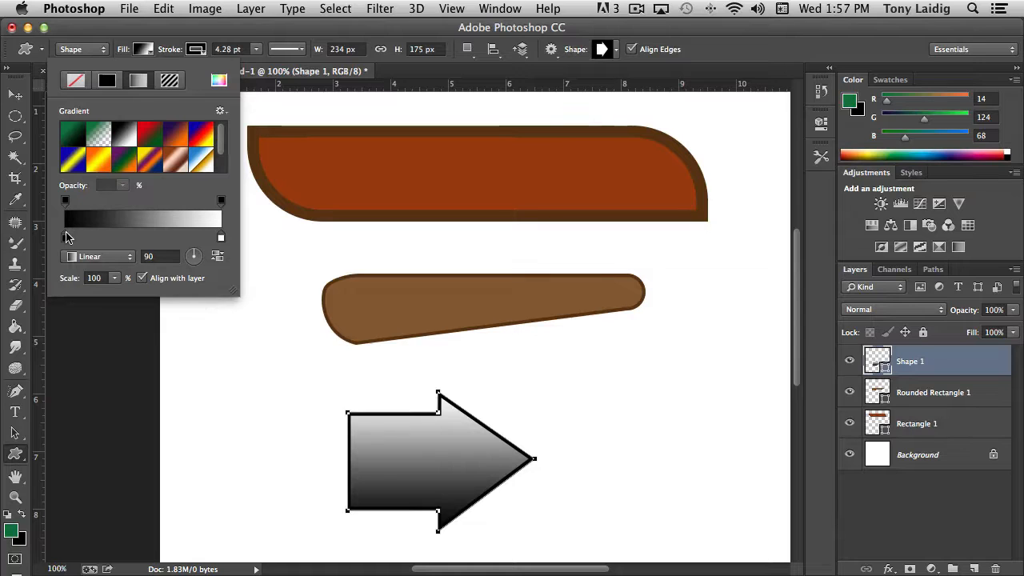
click(221, 239)
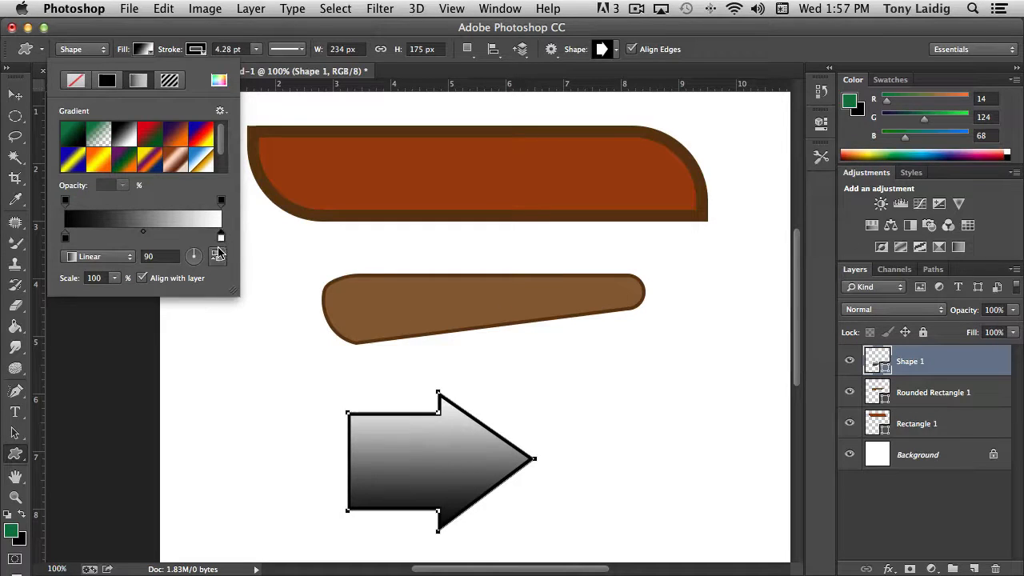
double_click(221, 238)
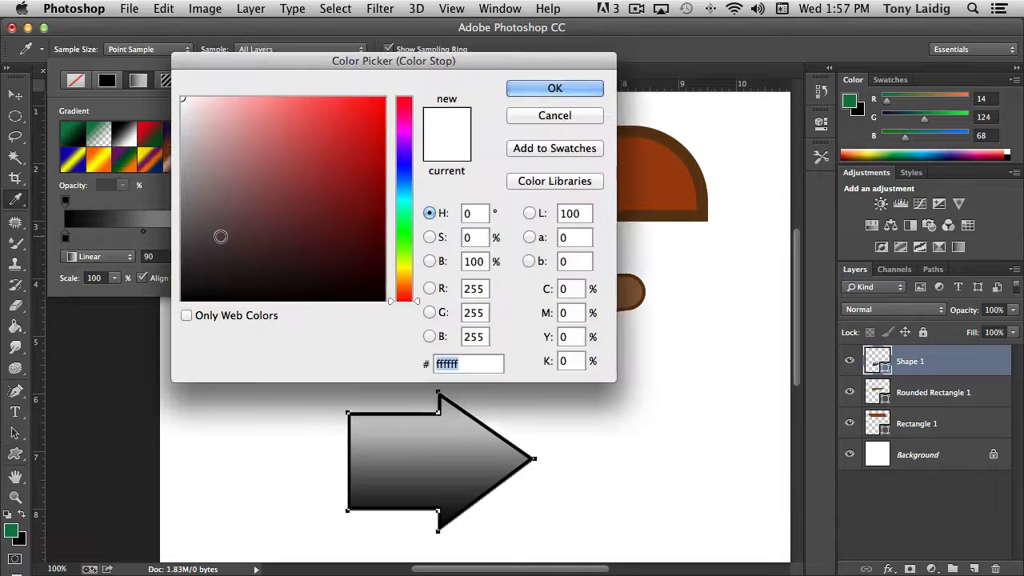
click(383, 127)
click(555, 88)
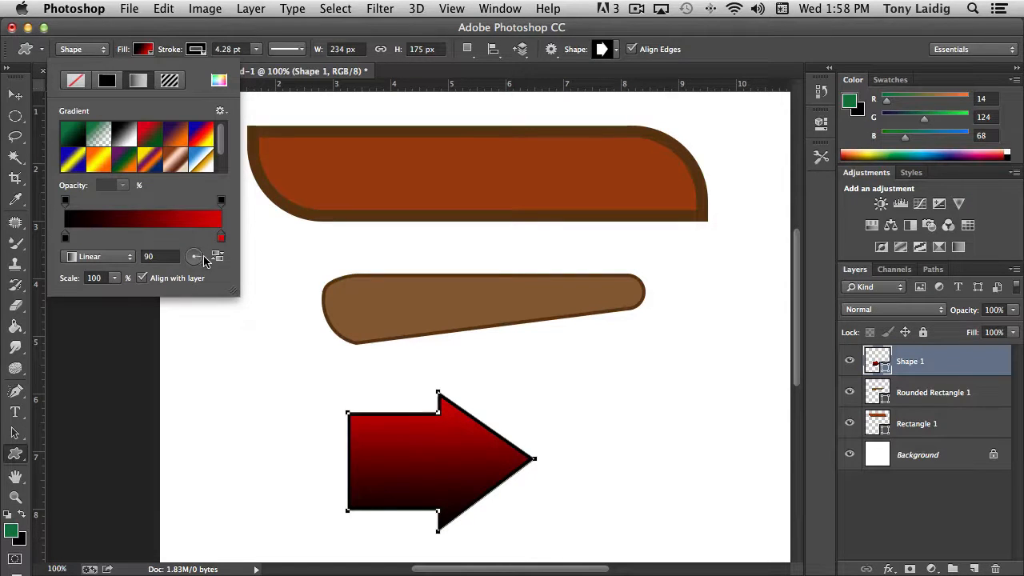
click(203, 256)
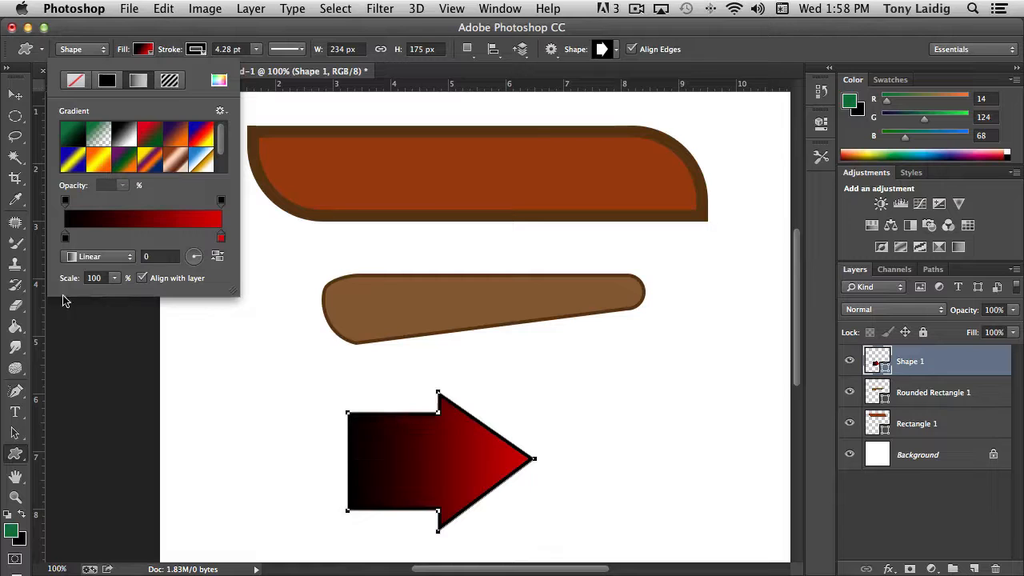
Change the gradient's black color stop to dark red #721c1c and its bright red stop to a lighter red.
double_click(64, 240)
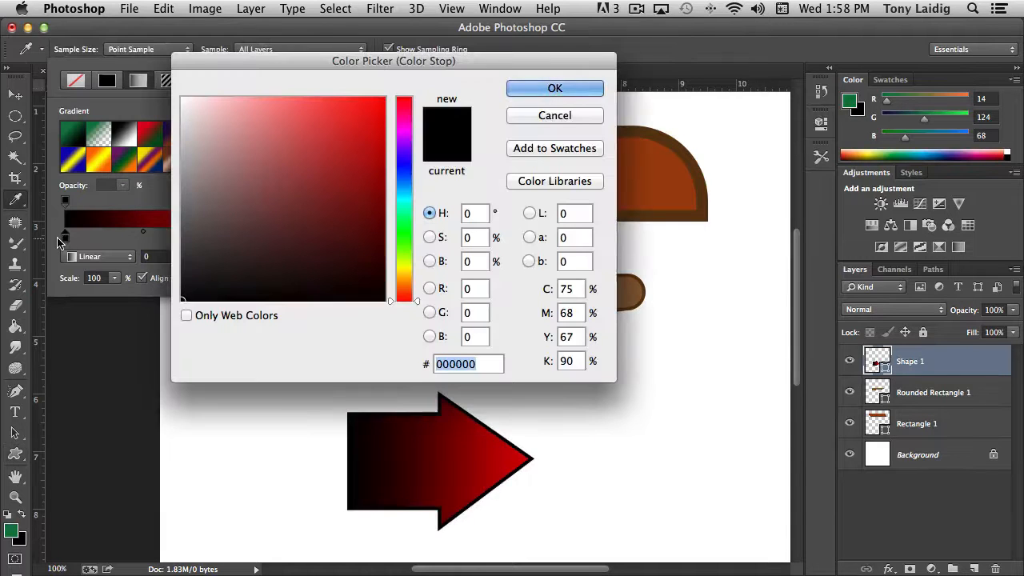
click(336, 210)
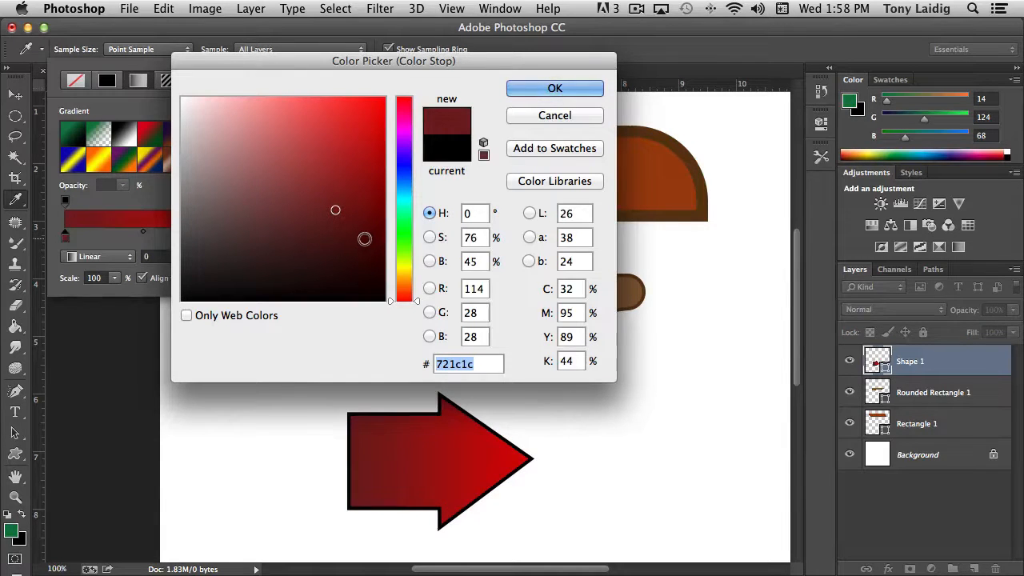
click(560, 86)
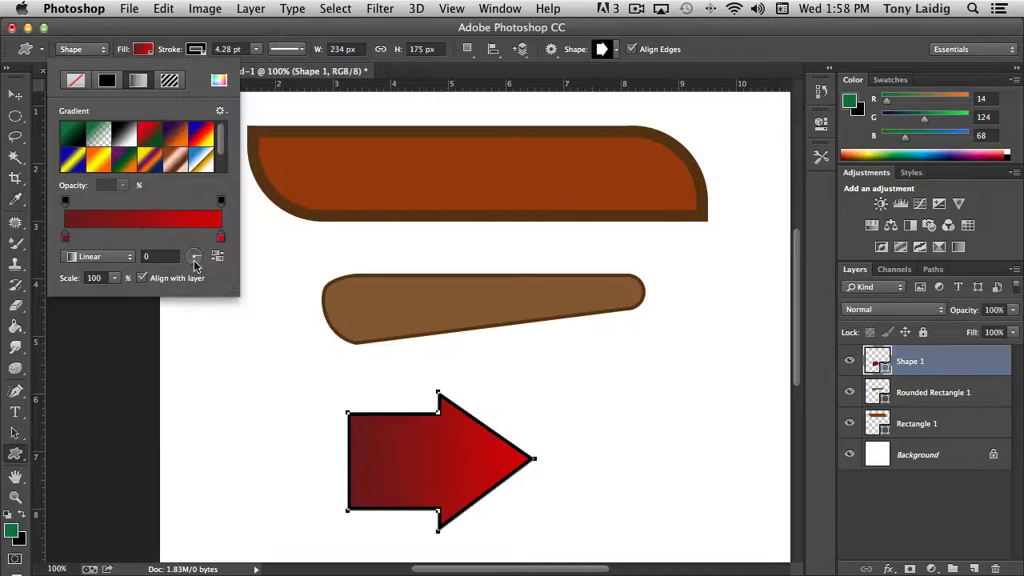
double_click(221, 238)
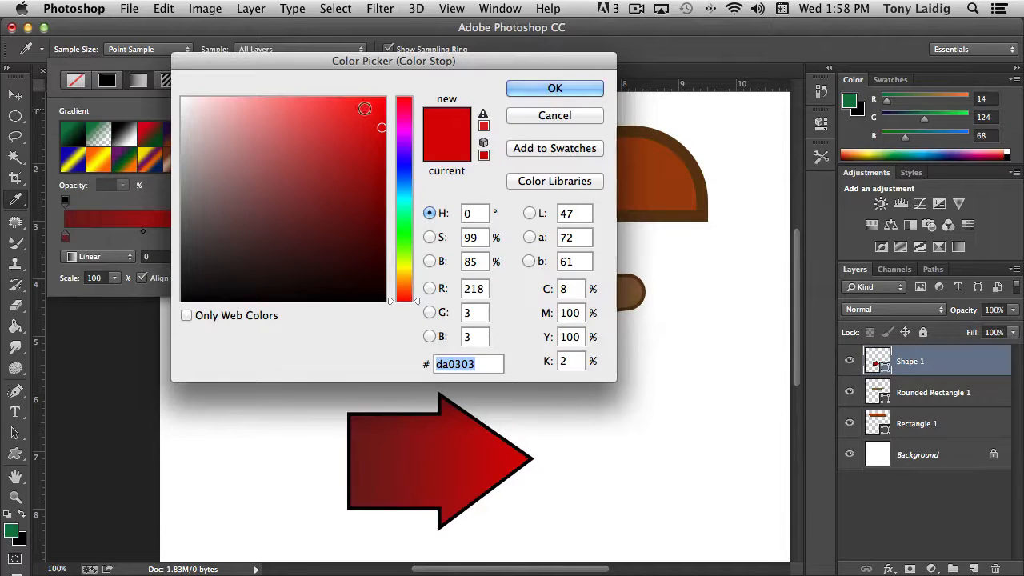
click(326, 102)
click(351, 97)
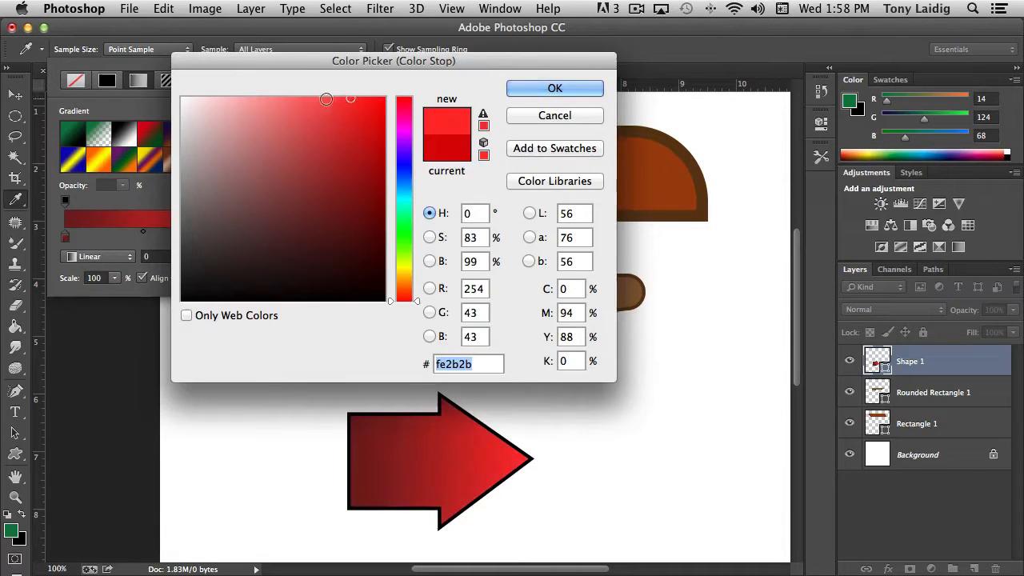
click(314, 98)
click(554, 88)
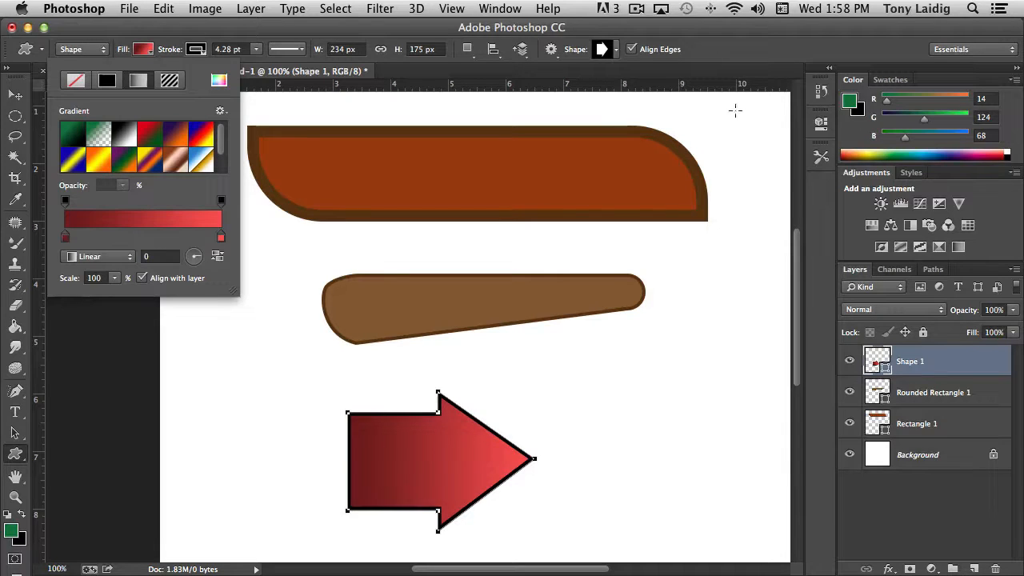
Draw two more block arrows to the right of the first, about 154 by 132 px and 58 by 101 px.
click(18, 454)
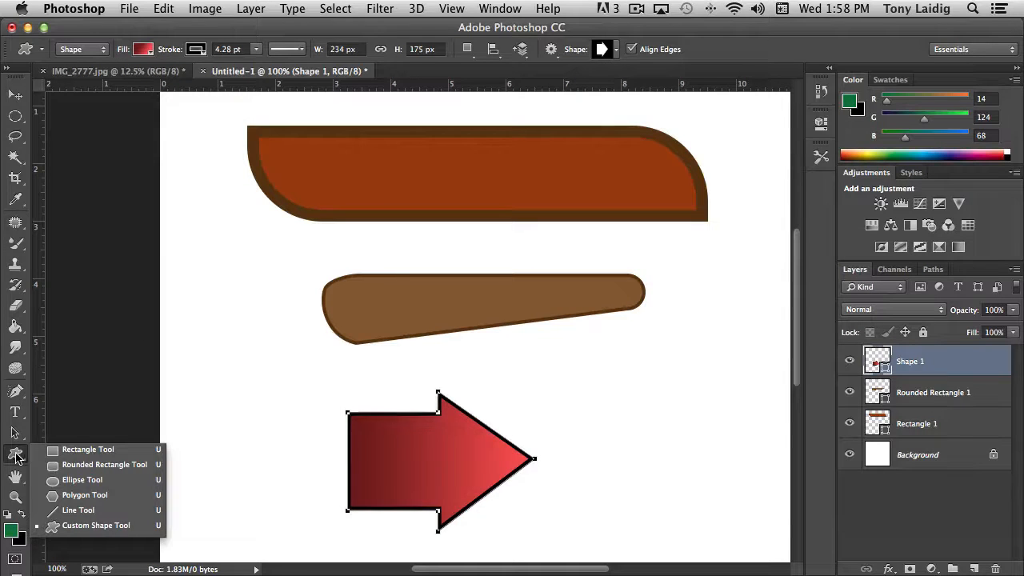
click(88, 525)
drag(569, 352, 693, 458)
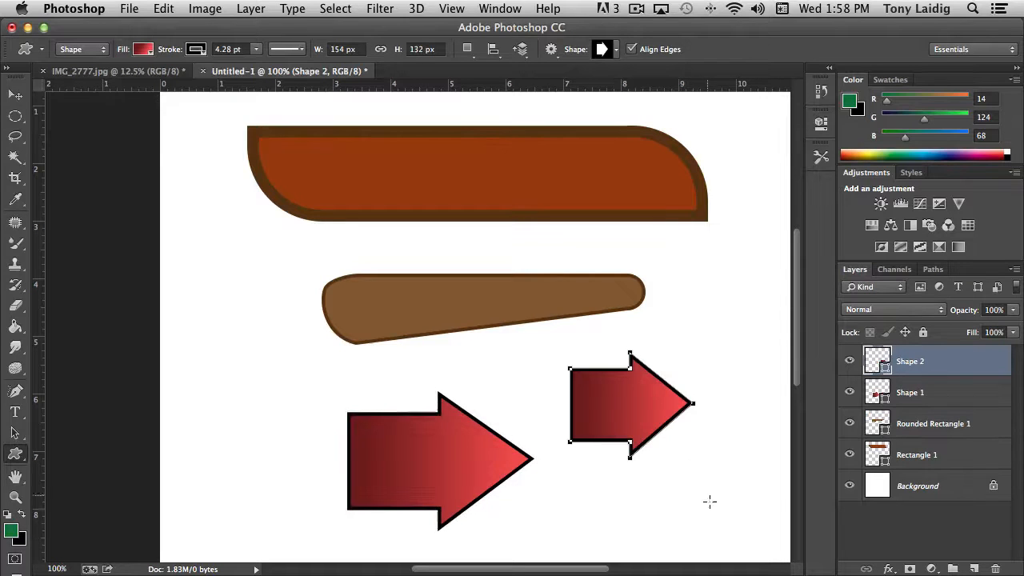
drag(716, 516, 761, 435)
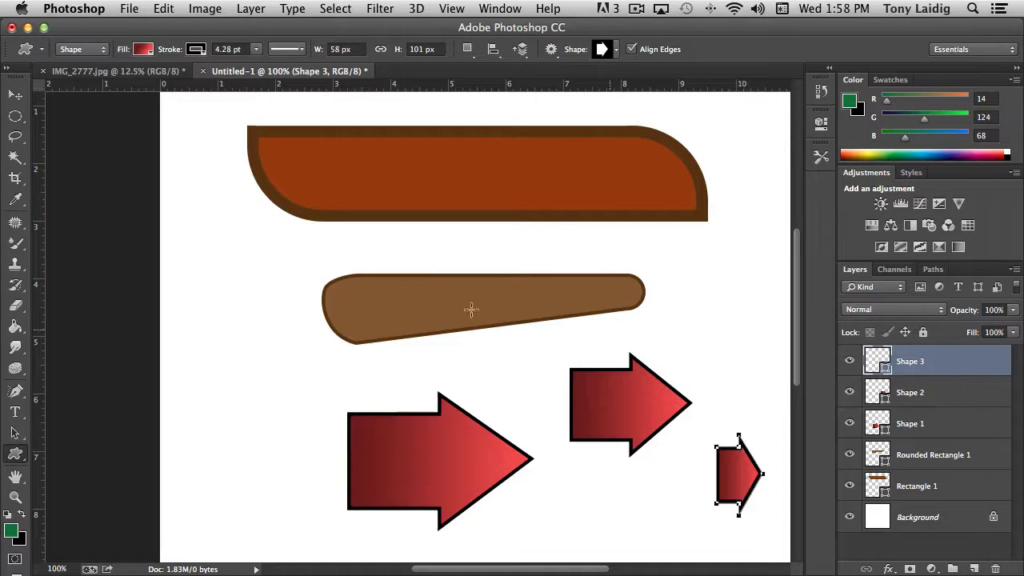
Rotate the smallest arrow's path by -90 degrees so it points upward, and commit the transform.
click(163, 8)
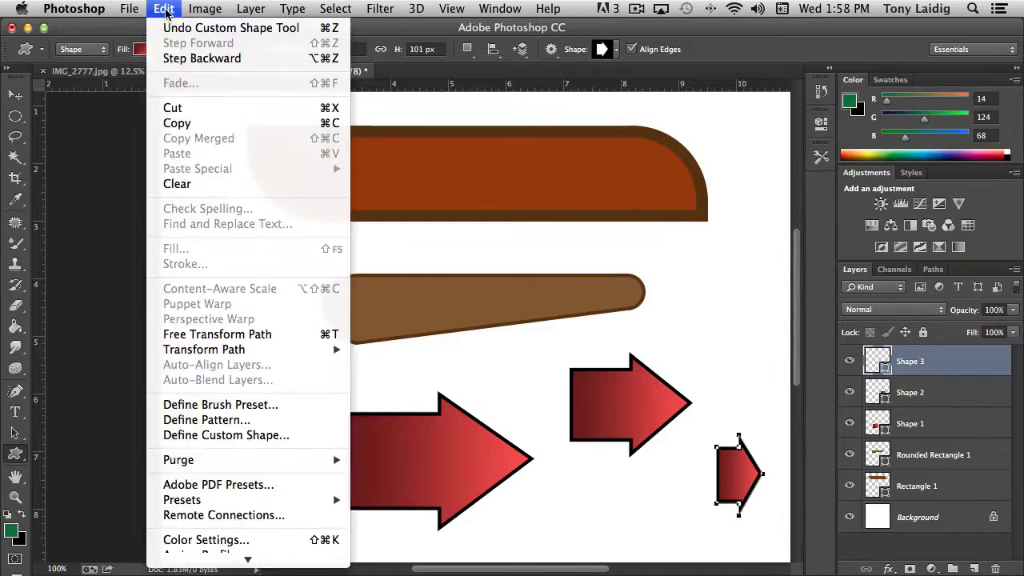
mouse_move(244, 352)
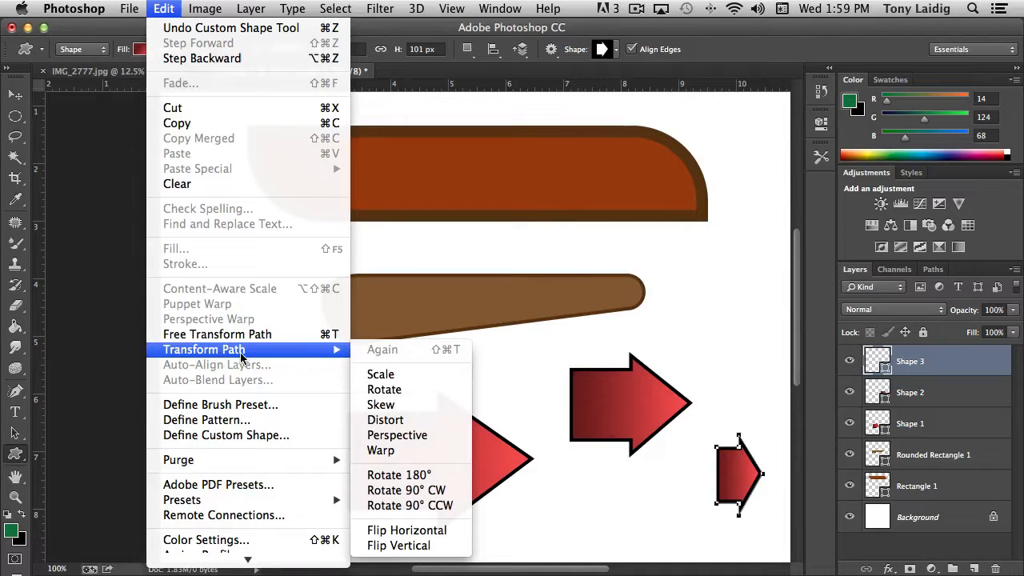
click(408, 390)
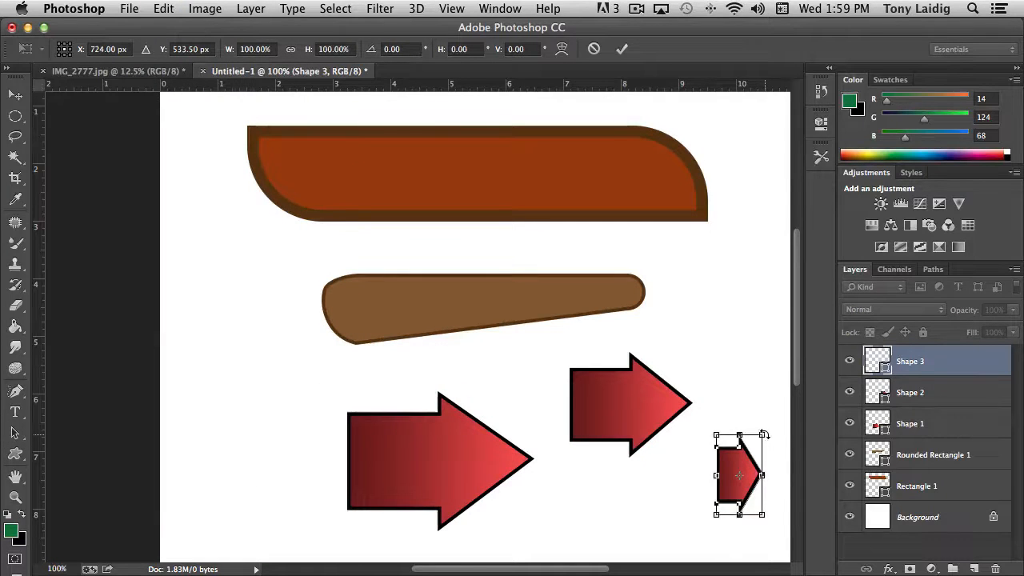
drag(764, 435, 667, 430)
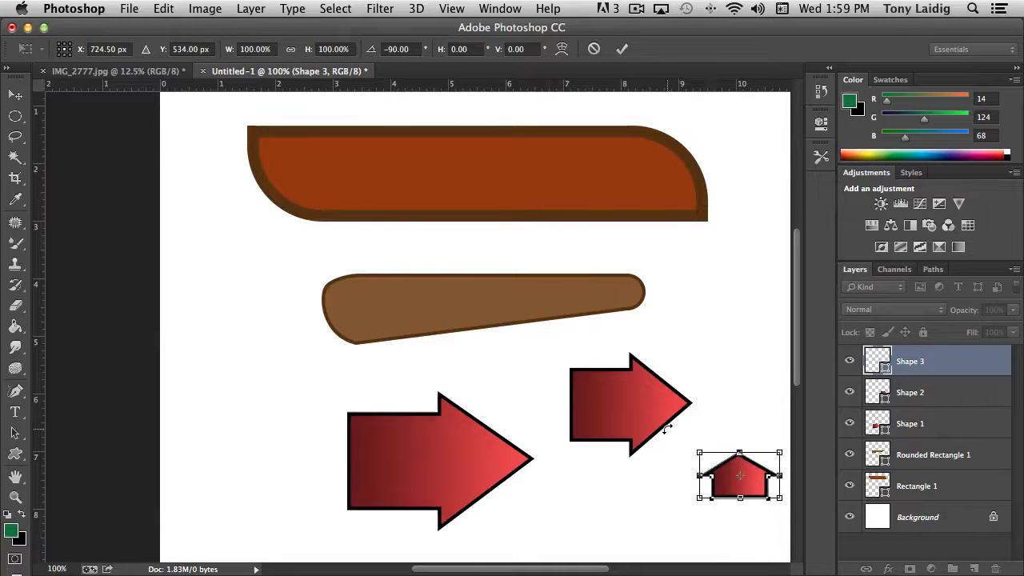
key(Return)
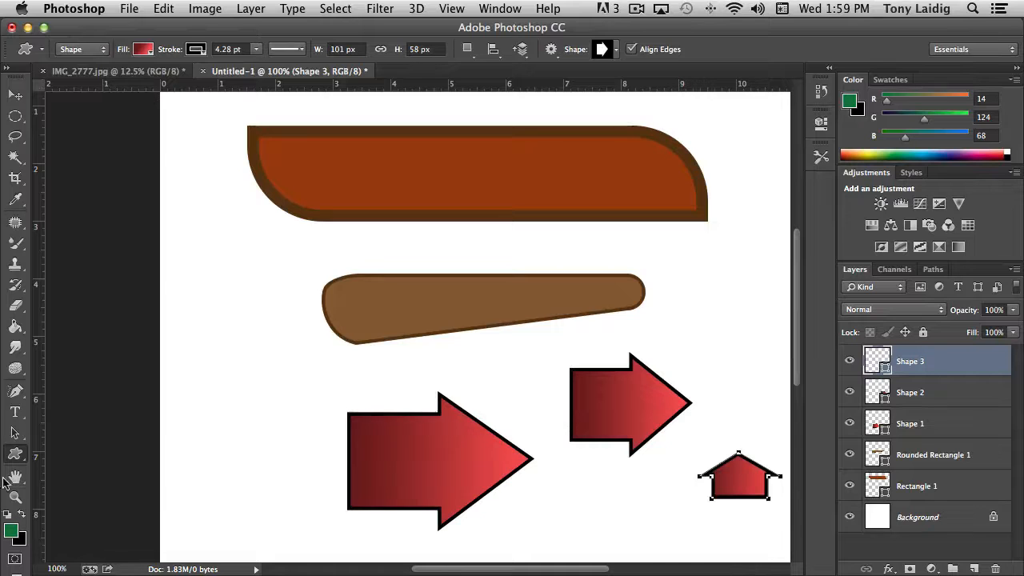
click(17, 458)
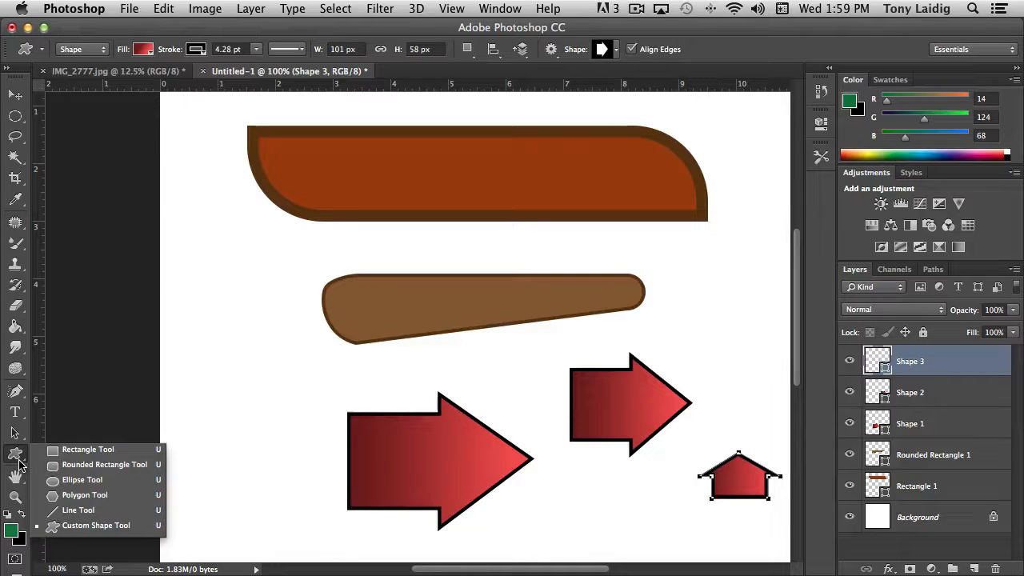
click(17, 434)
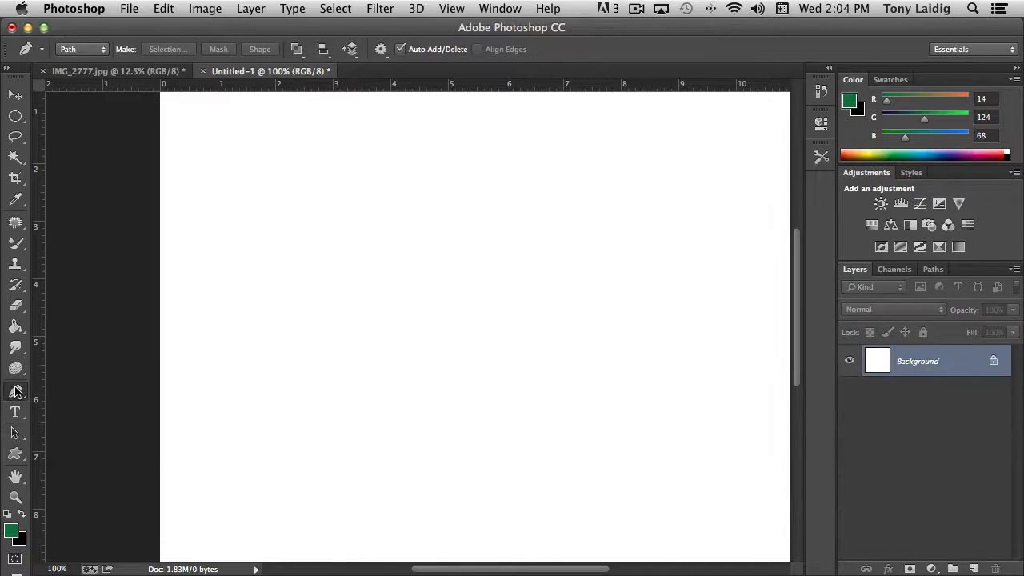
Draw a closed, straight-sided path of eight points, about 184 by 129 px, with the Pen tool and convert it to a shape.
click(16, 391)
click(126, 395)
click(578, 160)
click(481, 150)
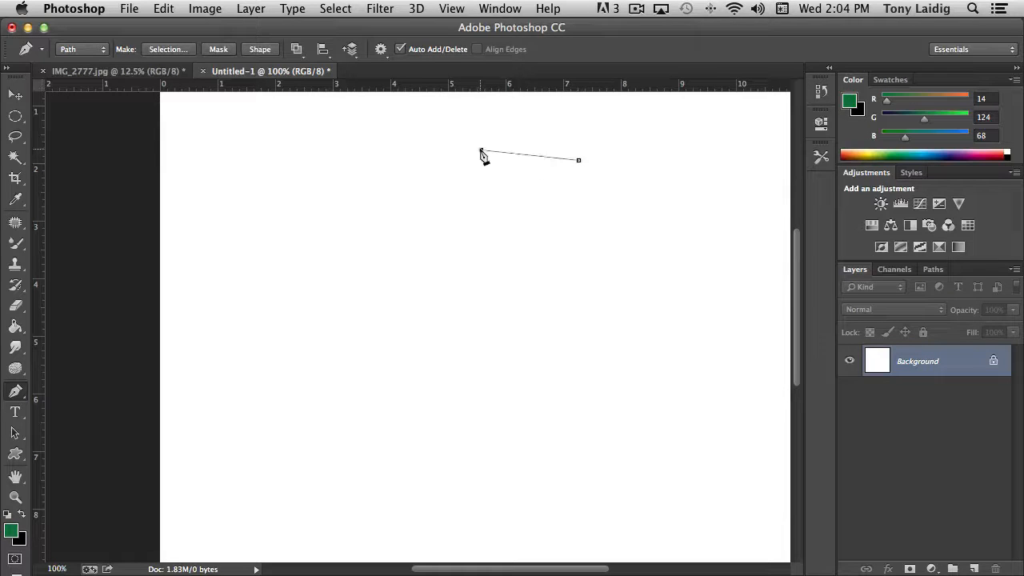
click(455, 164)
click(456, 199)
click(493, 248)
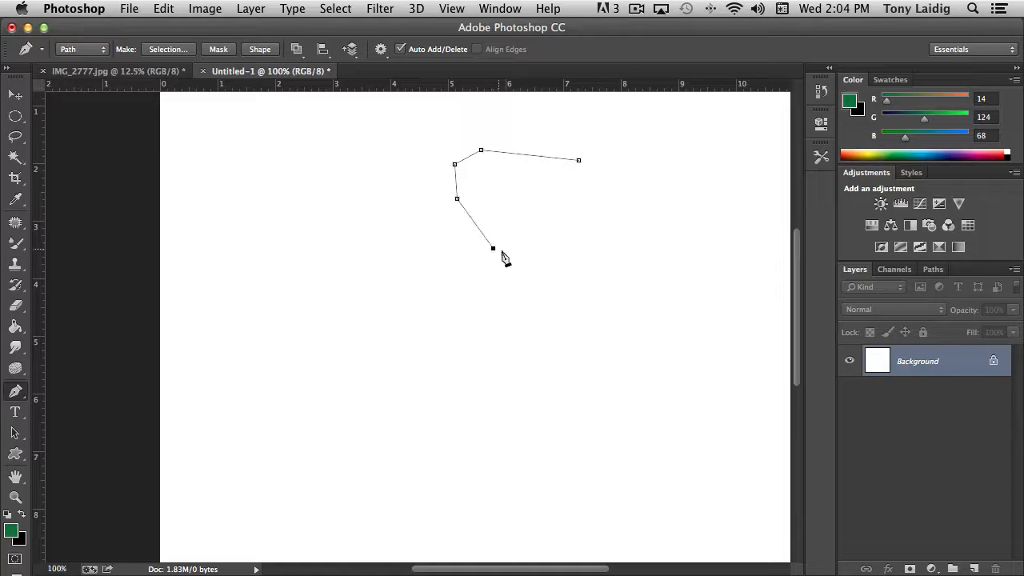
click(549, 253)
click(579, 160)
click(261, 50)
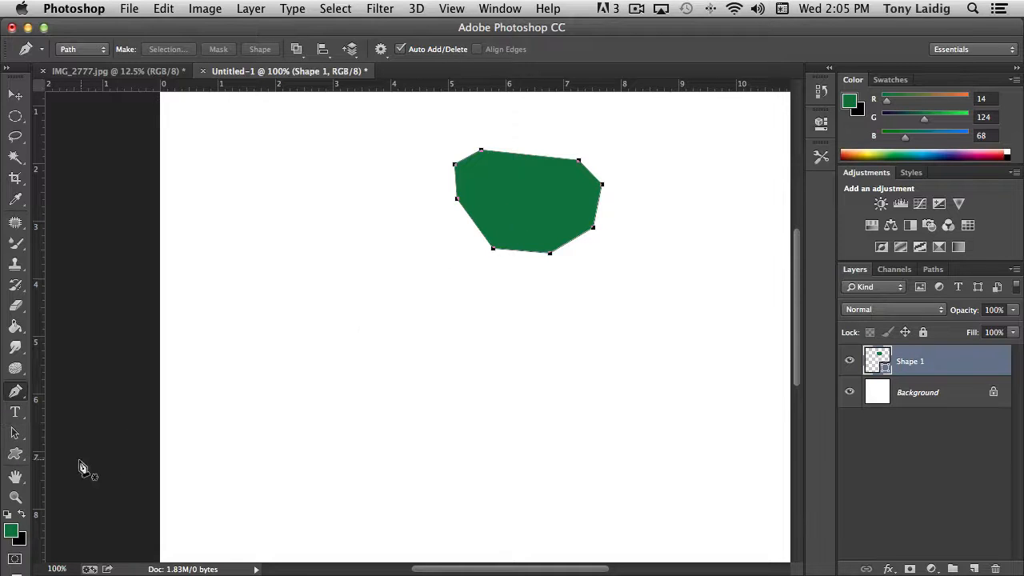
Move the green shape's lower-left and left anchor points outward with the Direct Selection tool, widening it to about 229 by 147 px.
click(15, 436)
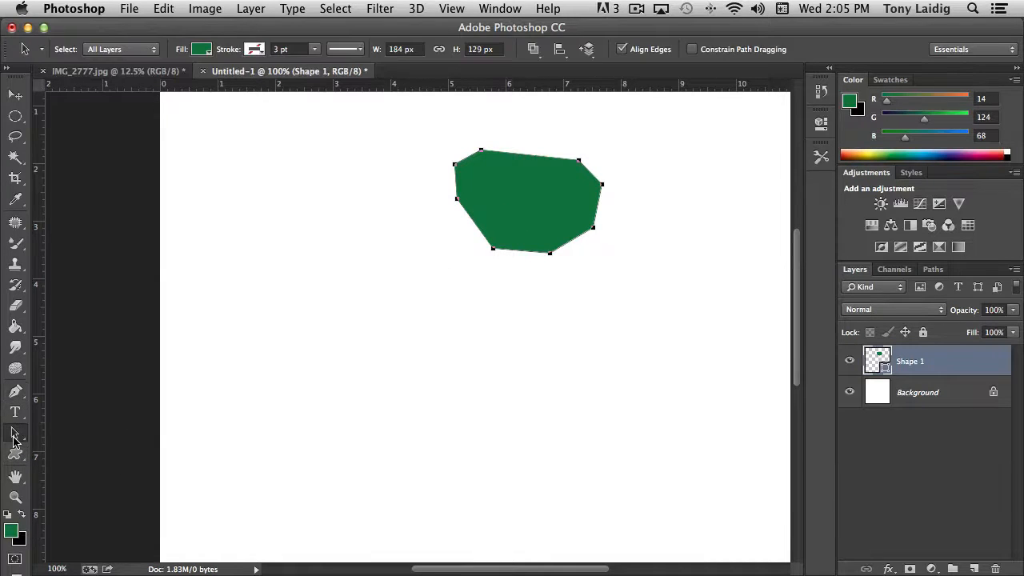
click(15, 437)
click(108, 445)
drag(493, 249, 437, 267)
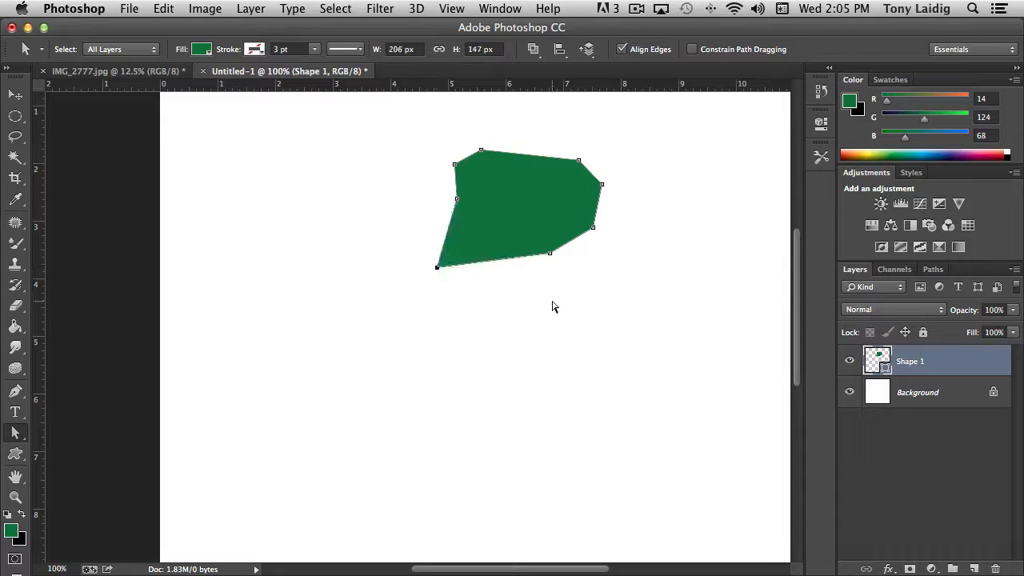
drag(457, 198, 418, 198)
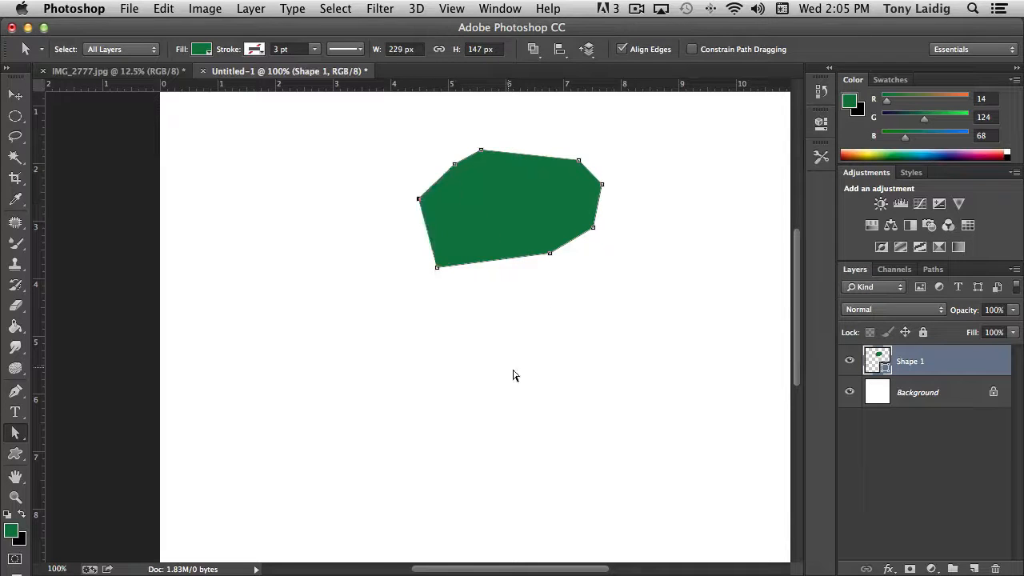
Remove the anchor point on the green shape's lower-right edge with the Delete Anchor Point tool.
click(16, 392)
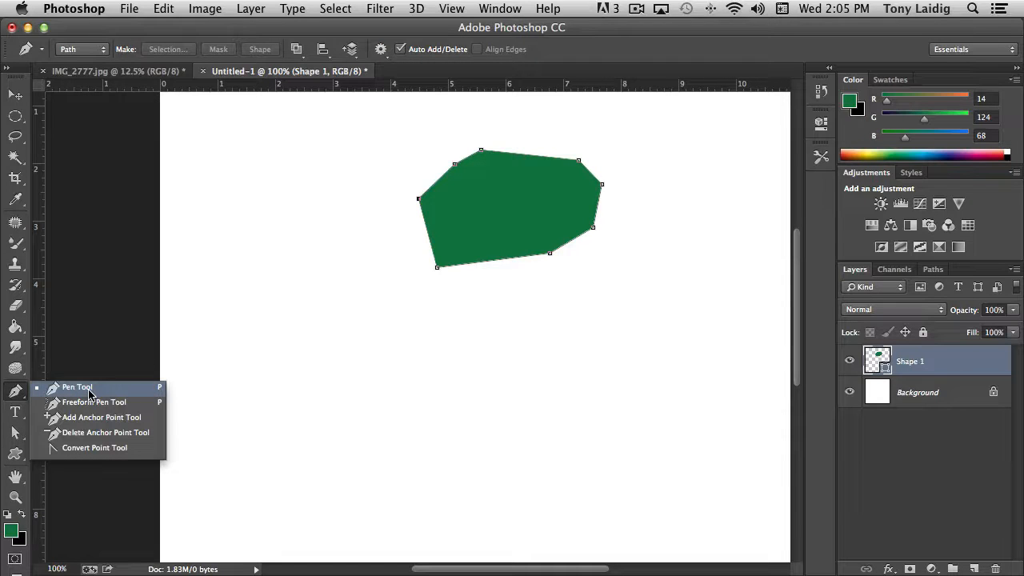
click(98, 433)
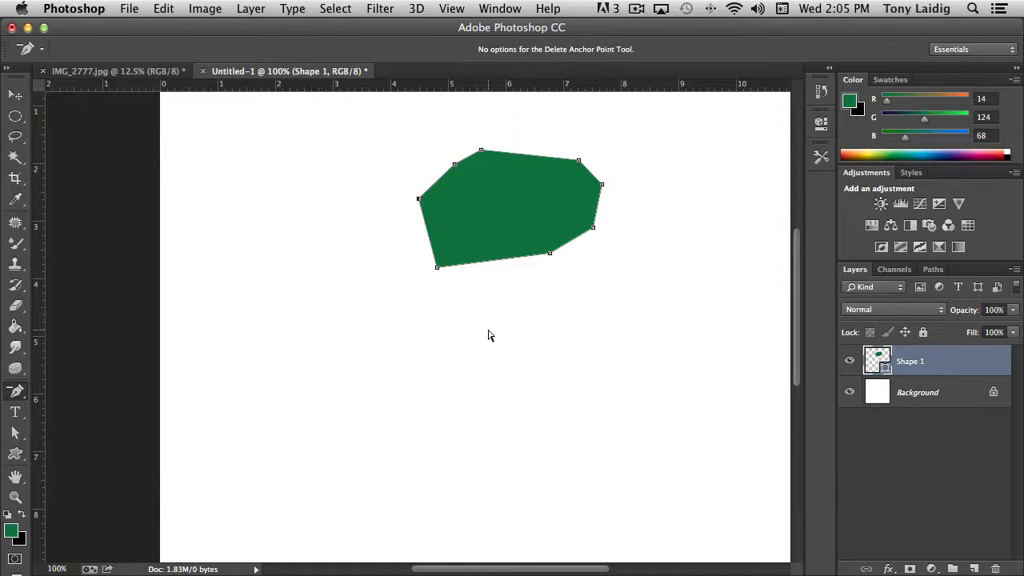
click(550, 253)
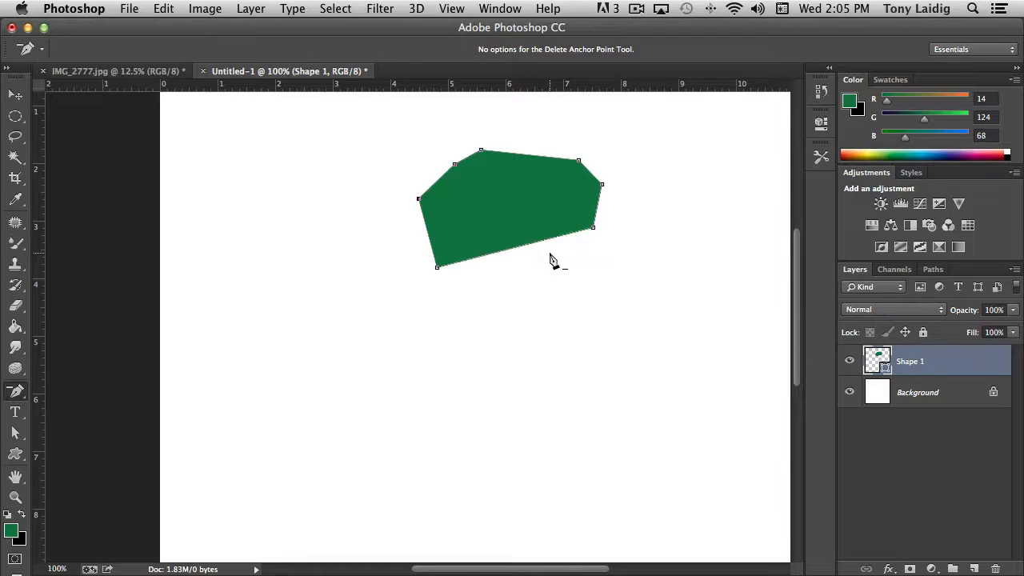
Remove the green shape's rightmost anchor point and the one on its upper-left edge with the Delete Anchor Point tool.
click(603, 184)
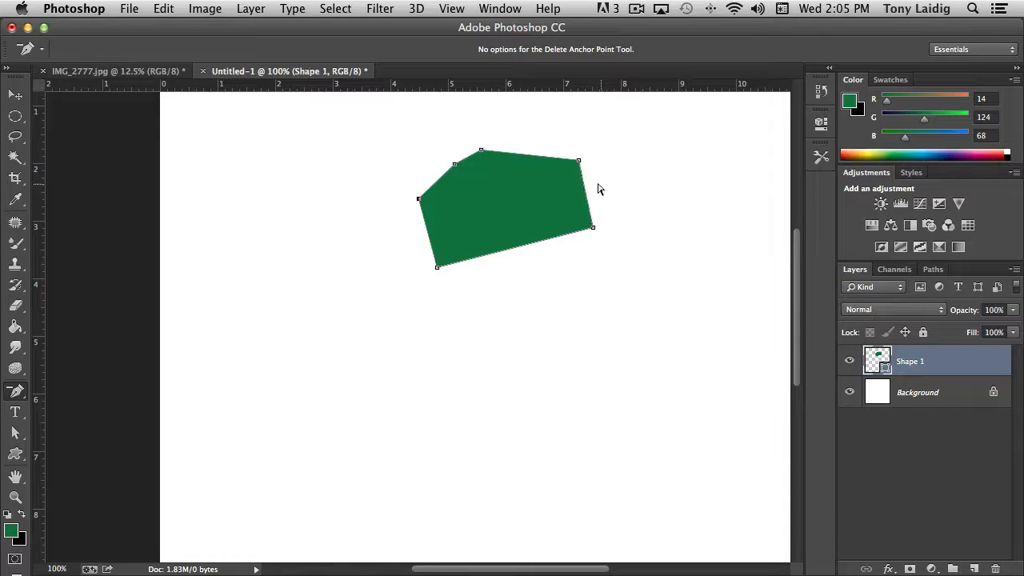
click(454, 164)
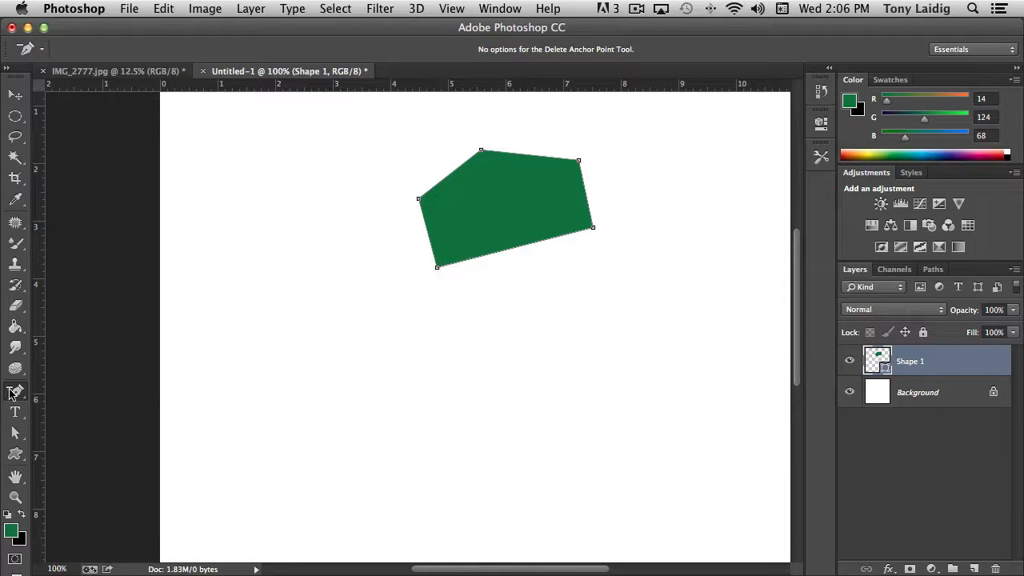
Add an anchor point midway along the green shape's lower edge and pull it down into a curve, making the shape about 216 px high.
drag(11, 392, 92, 414)
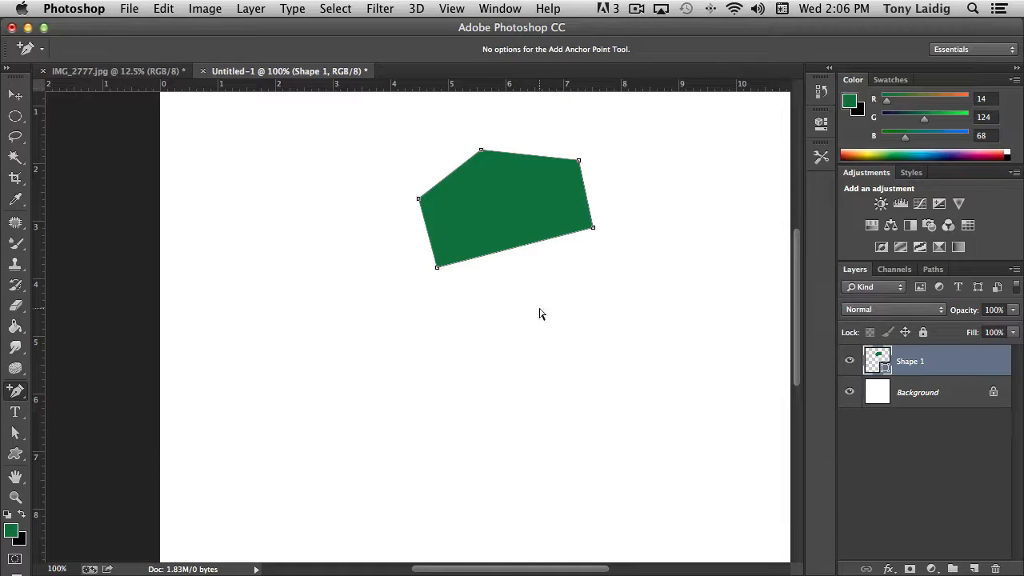
click(519, 247)
click(16, 392)
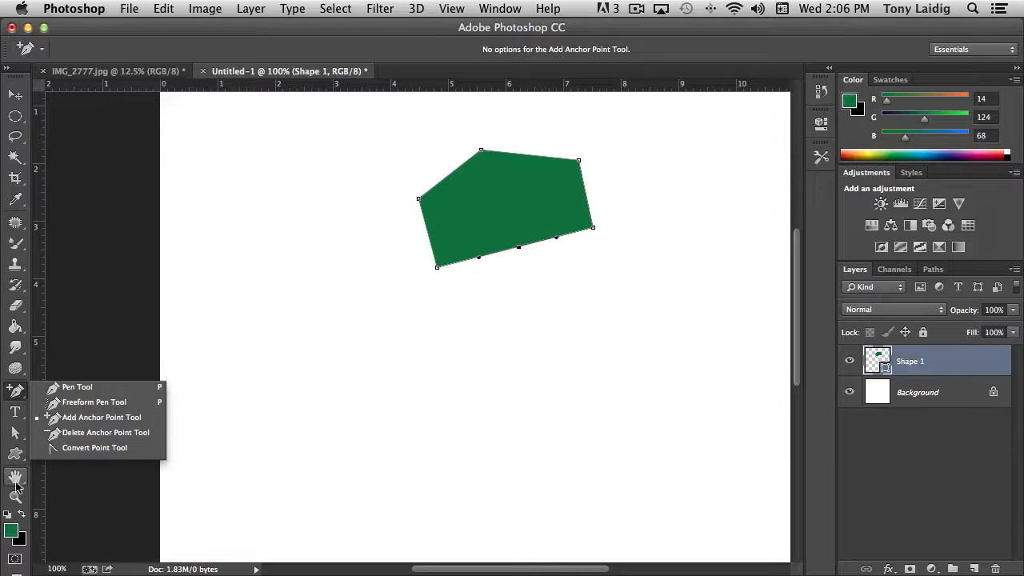
click(16, 434)
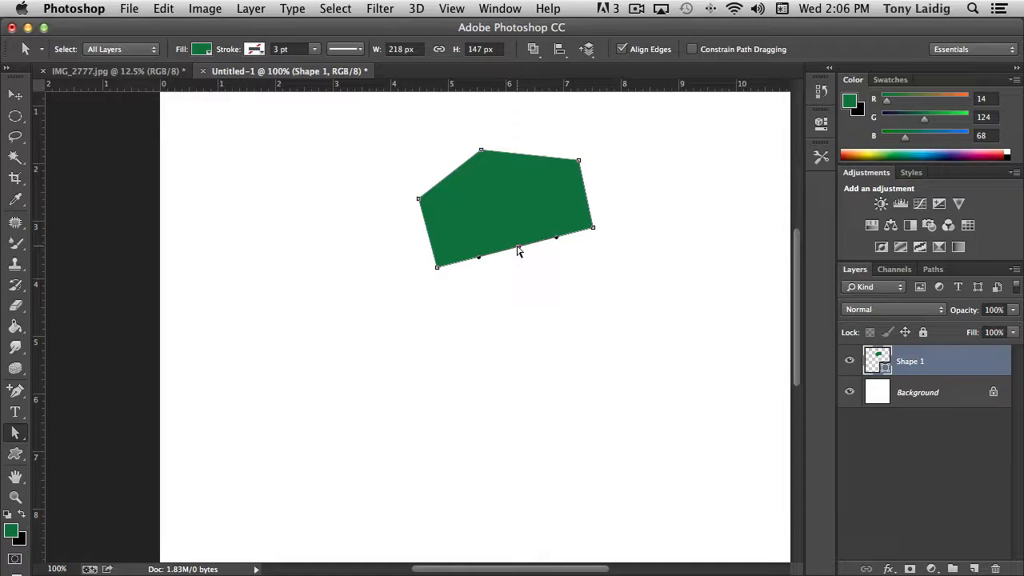
drag(518, 250, 538, 324)
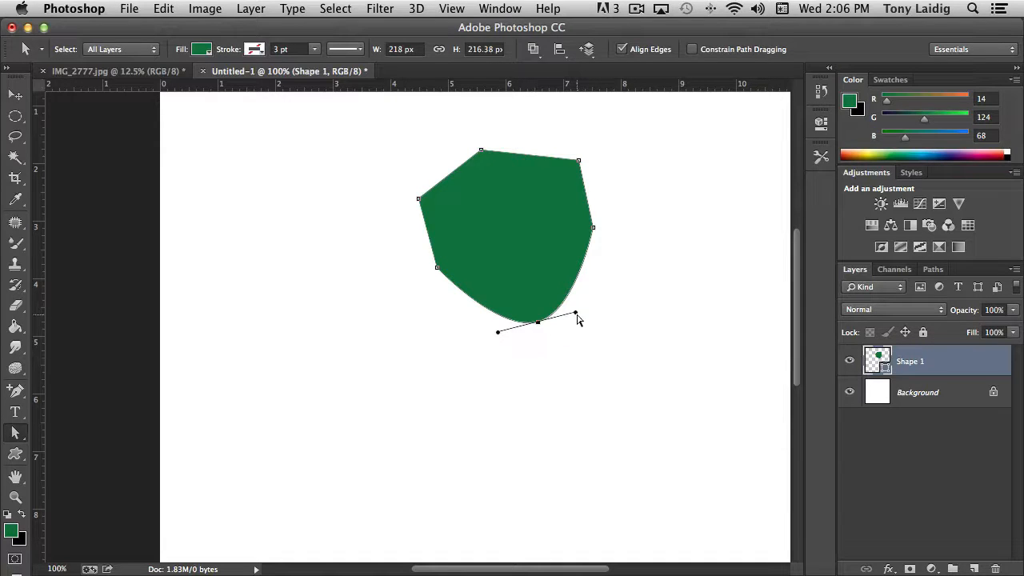
mouse_move(576, 316)
mouse_down()
mouse_move(573, 349)
mouse_move(582, 315)
mouse_up()
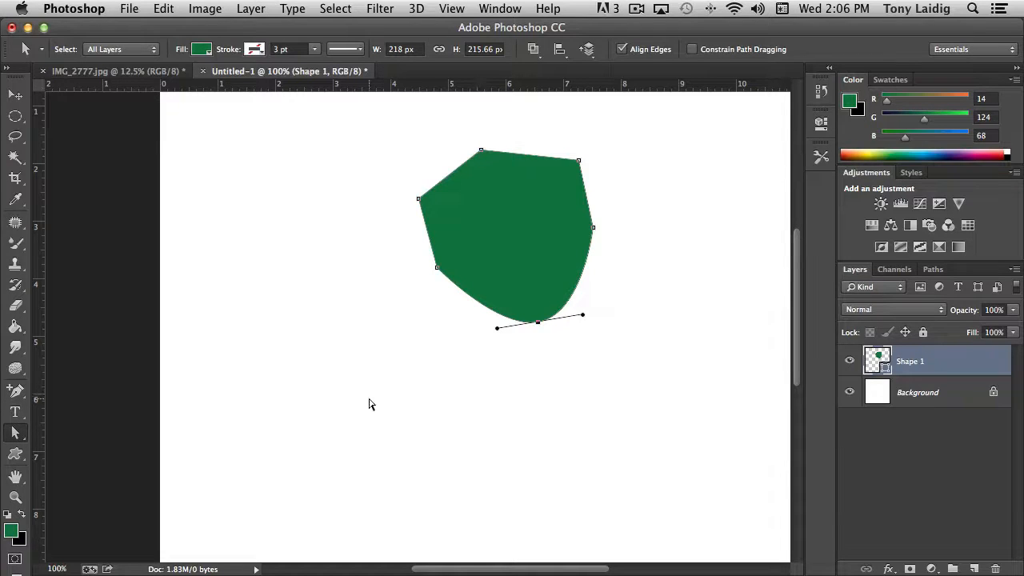
With the Convert Point tool, turn the bottom curve point into a corner and the top-left corner into a smooth curve point.
drag(15, 390, 107, 445)
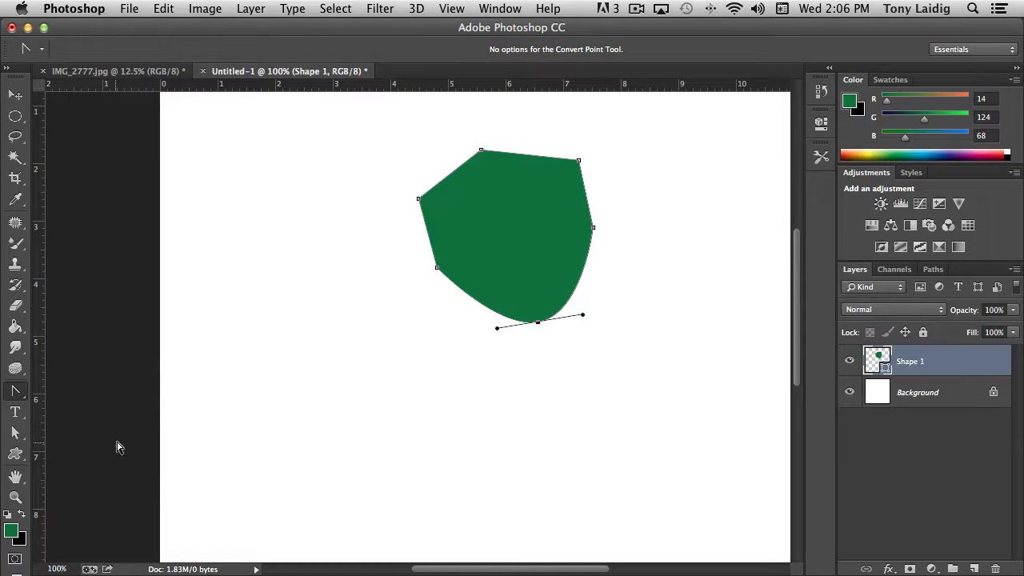
click(538, 323)
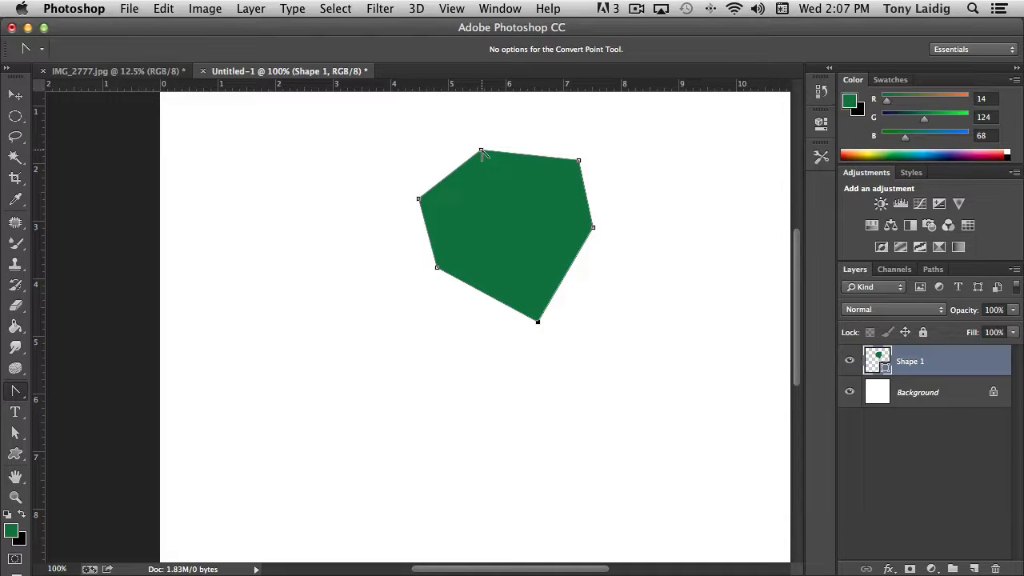
drag(481, 151, 436, 163)
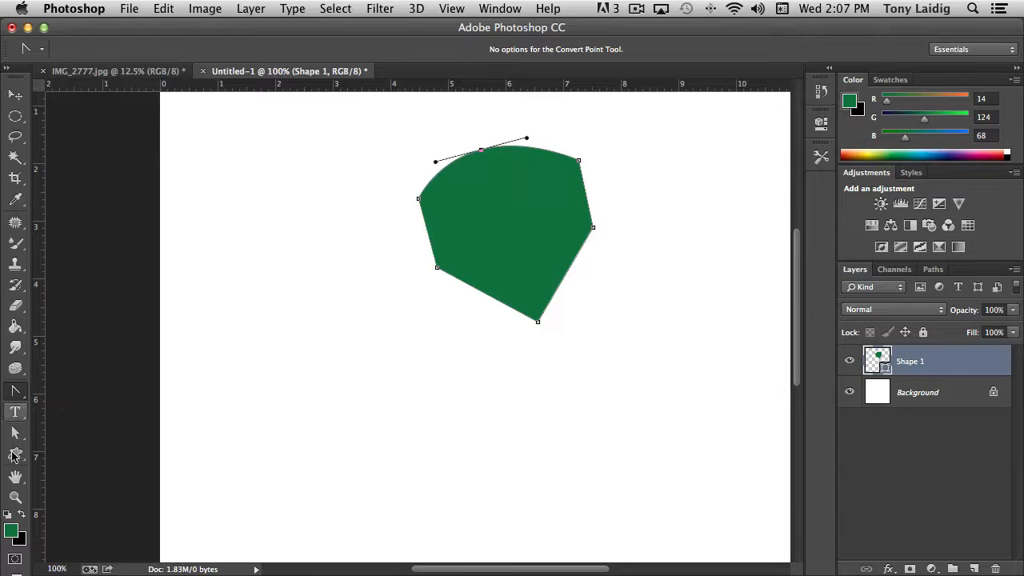
Move the smooth top point up and left and adjust both its handles, making the shape about 219 by 254 px.
click(15, 432)
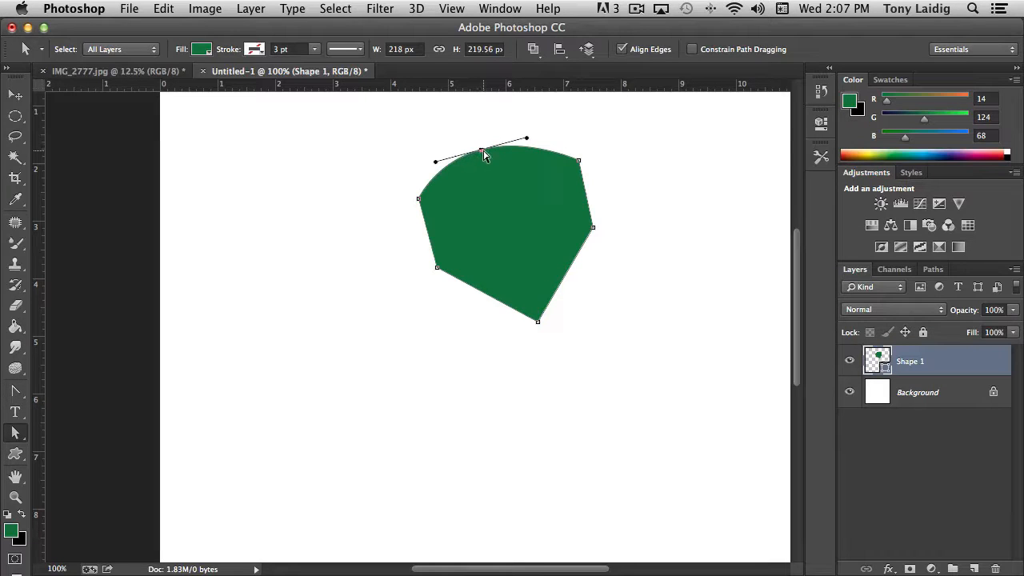
drag(483, 154, 471, 127)
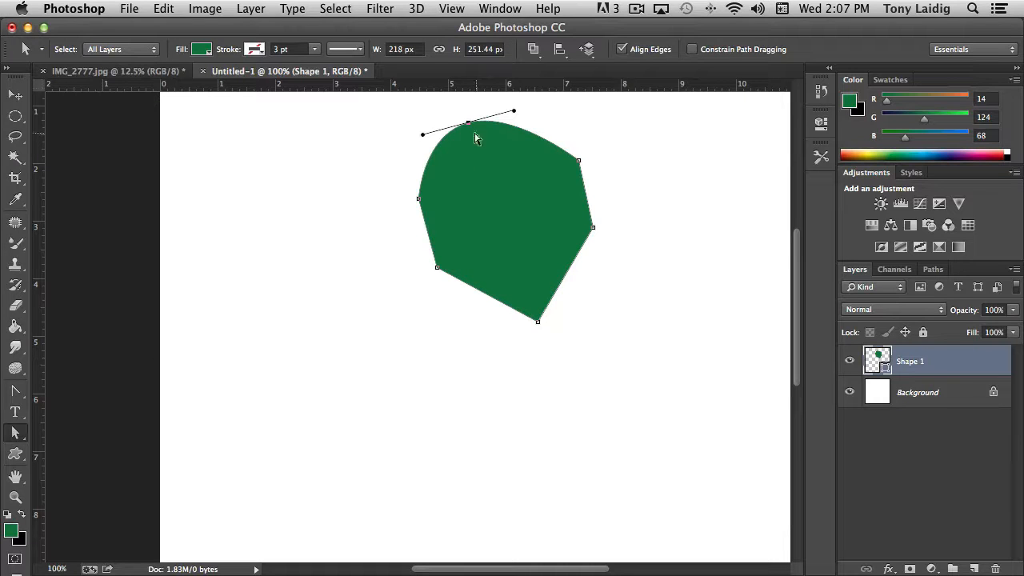
mouse_move(423, 135)
mouse_down()
mouse_move(425, 150)
mouse_move(416, 130)
mouse_move(418, 139)
mouse_move(446, 133)
mouse_move(398, 151)
mouse_move(409, 139)
mouse_up()
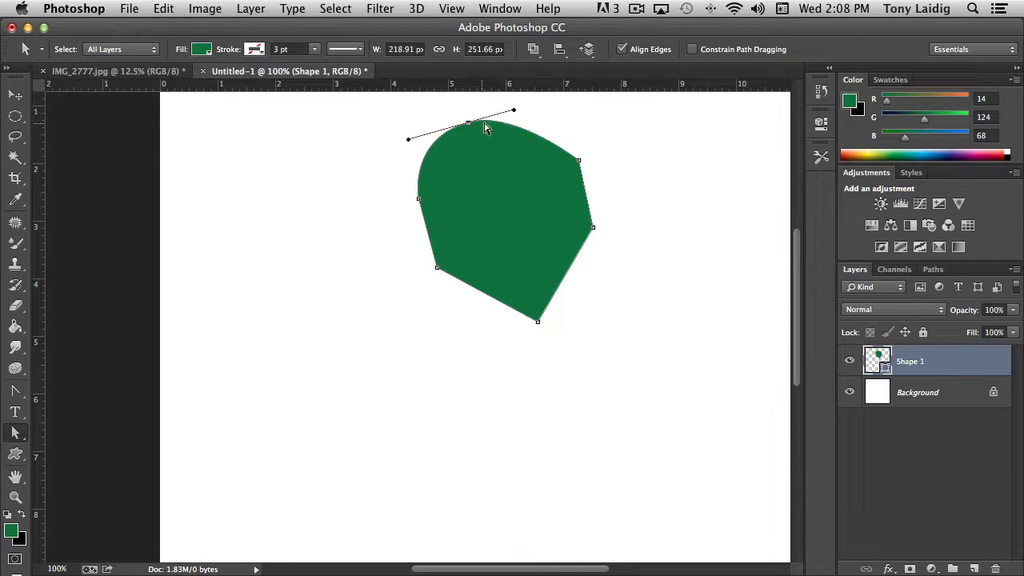
mouse_move(515, 111)
mouse_down()
mouse_move(520, 120)
mouse_move(518, 107)
mouse_up()
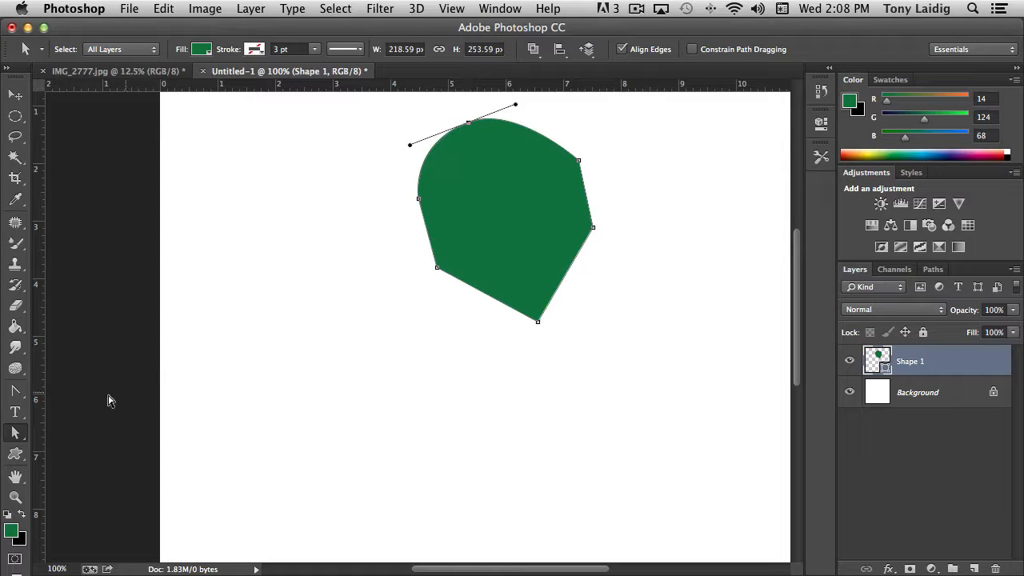
Swing the top point's left handle independently into the shape with the Convert Point tool, curving the upper-left edge inward.
click(13, 394)
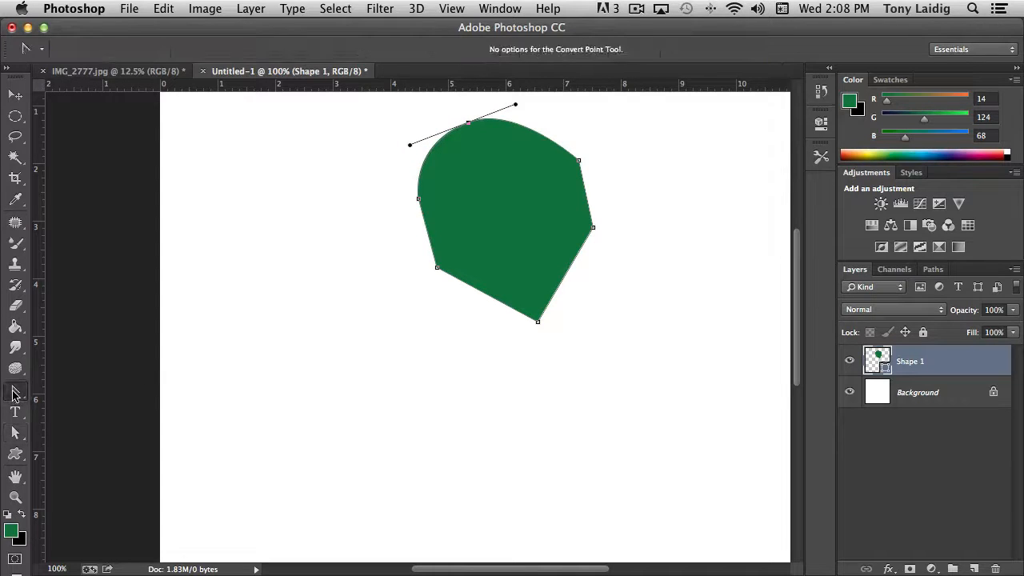
click(13, 394)
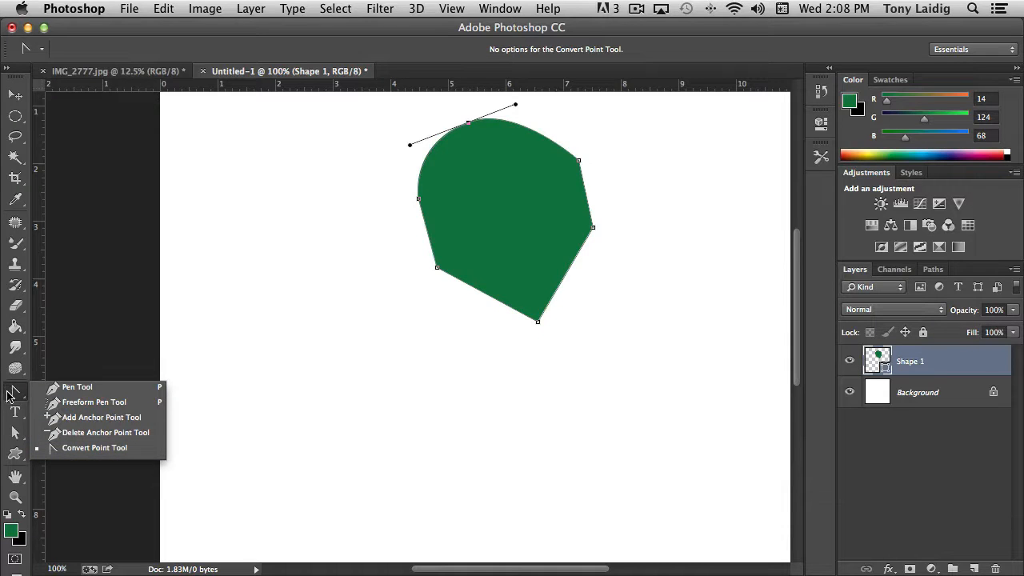
click(13, 394)
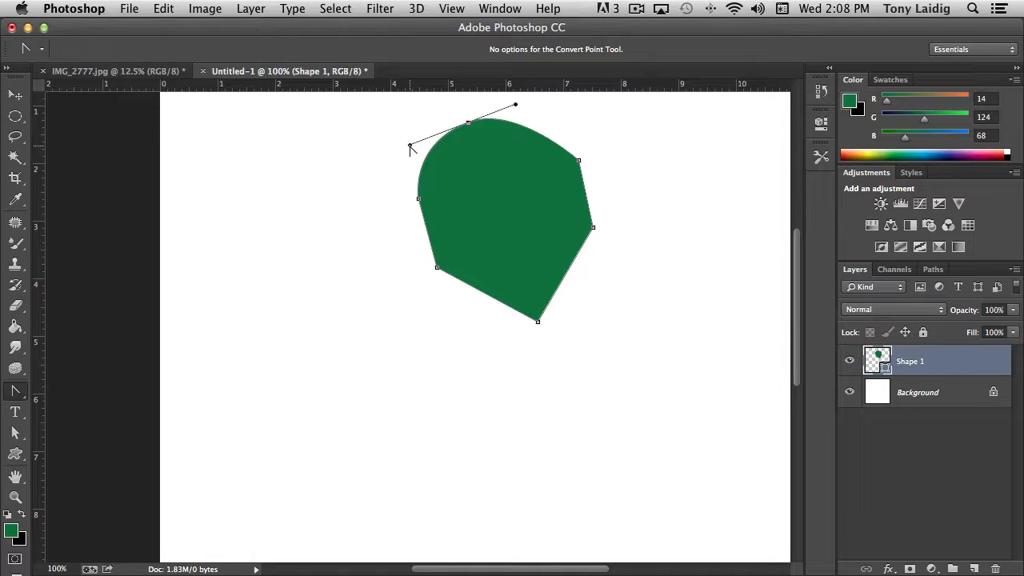
drag(410, 147, 433, 174)
drag(545, 189, 519, 216)
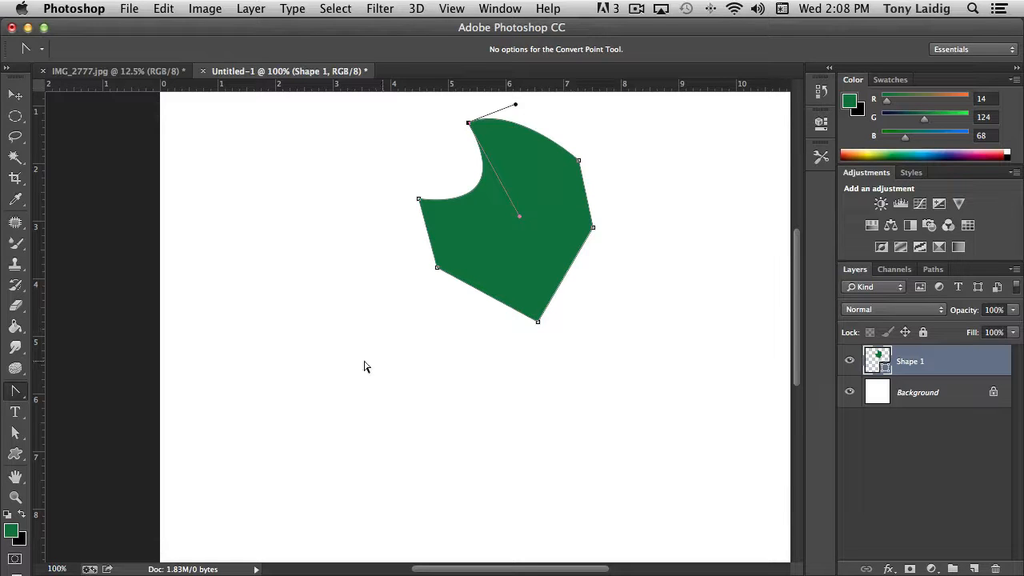
Draw a closed, rounded freehand path below the green shape with the Freeform Pen tool.
click(15, 390)
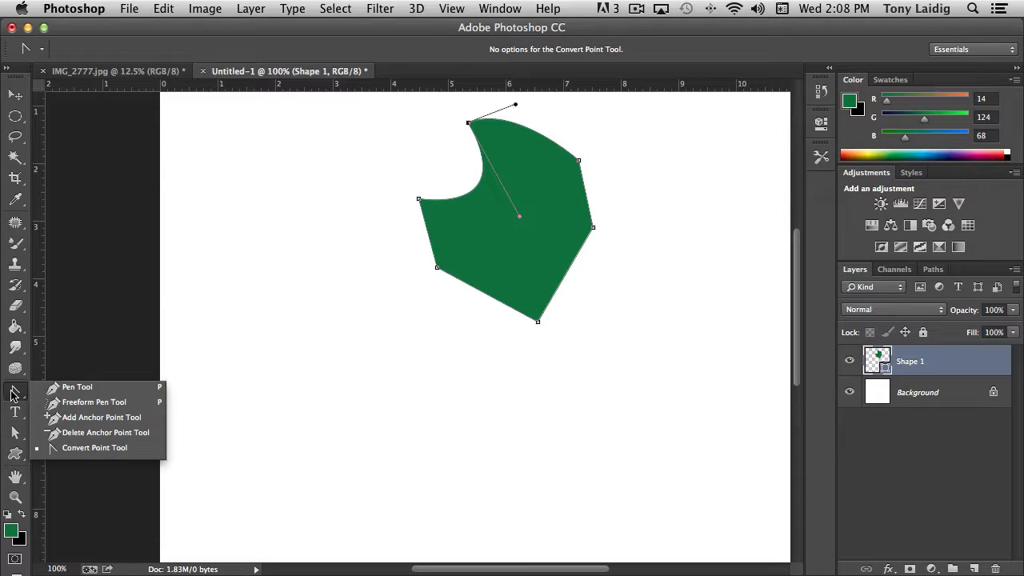
click(95, 403)
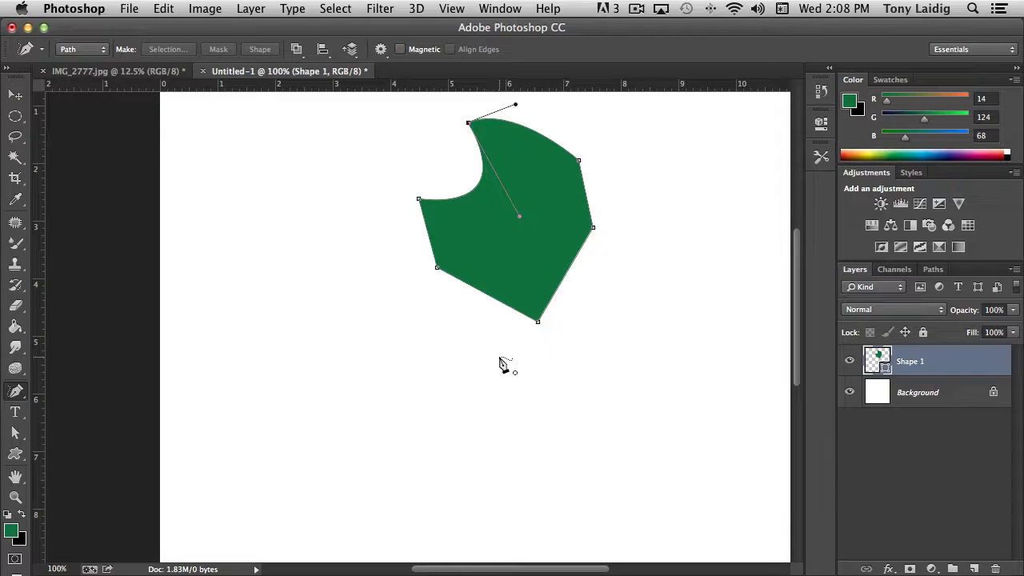
mouse_move(500, 357)
mouse_down()
mouse_move(448, 327)
mouse_move(411, 338)
mouse_move(396, 352)
mouse_move(398, 394)
mouse_move(437, 434)
mouse_move(468, 446)
mouse_move(493, 441)
mouse_move(505, 366)
mouse_up()
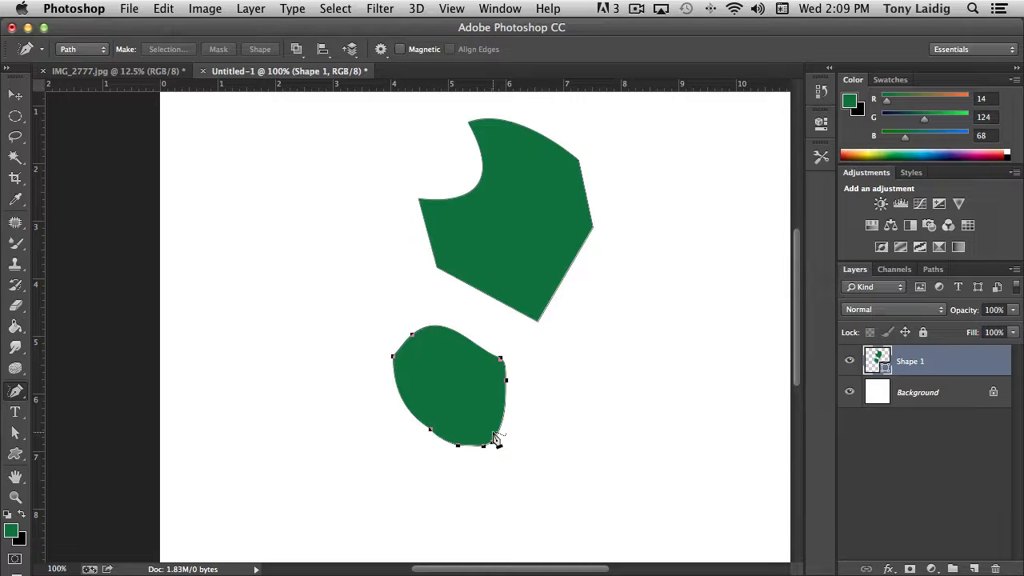
In IMG_2777.jpg, trace a closed path around the plain red tomato left of the small round one using the Freeform Pen's Magnetic option.
click(170, 71)
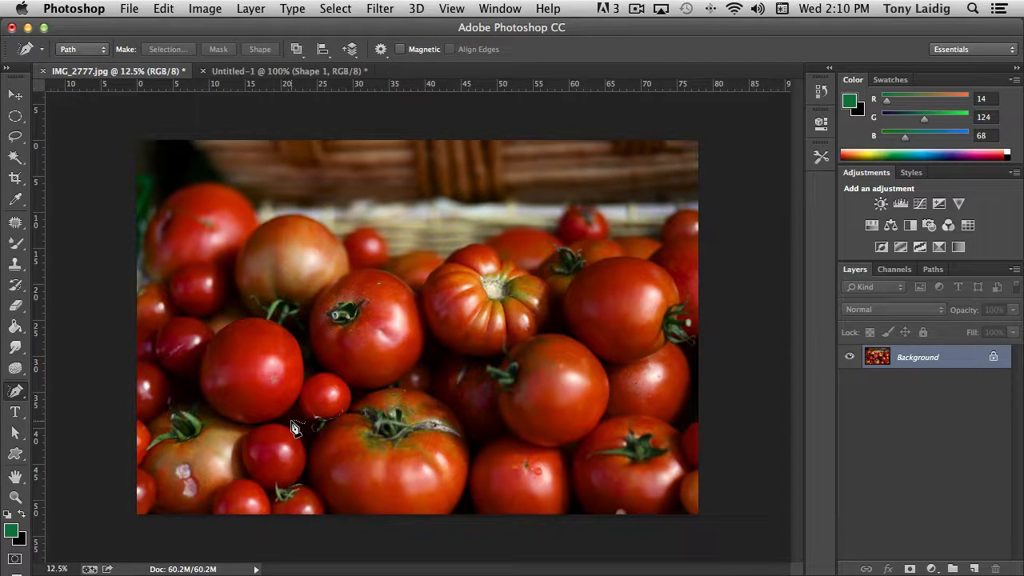
key(super+equal)
key(super+equal)
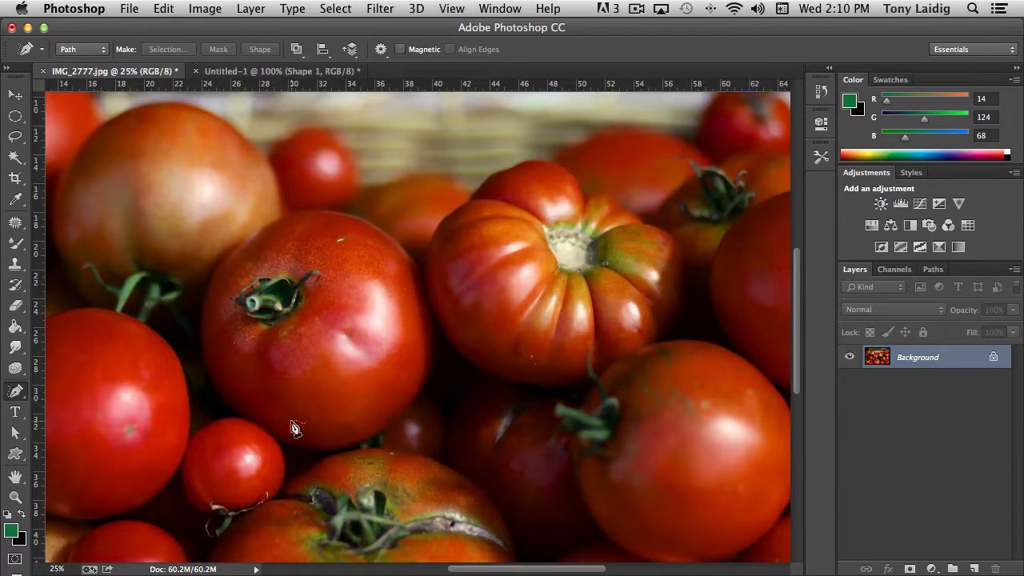
drag(84, 391, 387, 356)
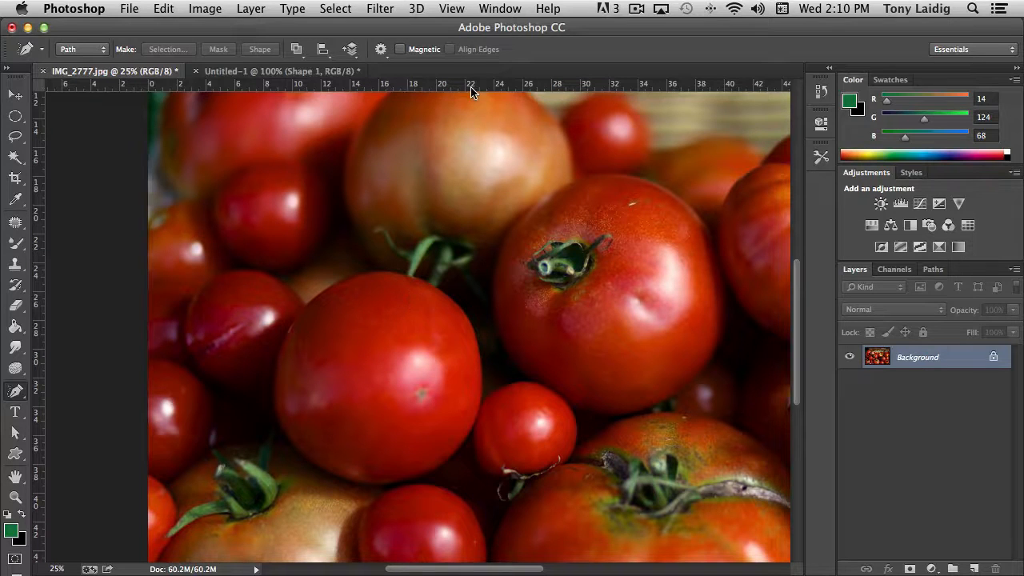
click(401, 50)
click(405, 277)
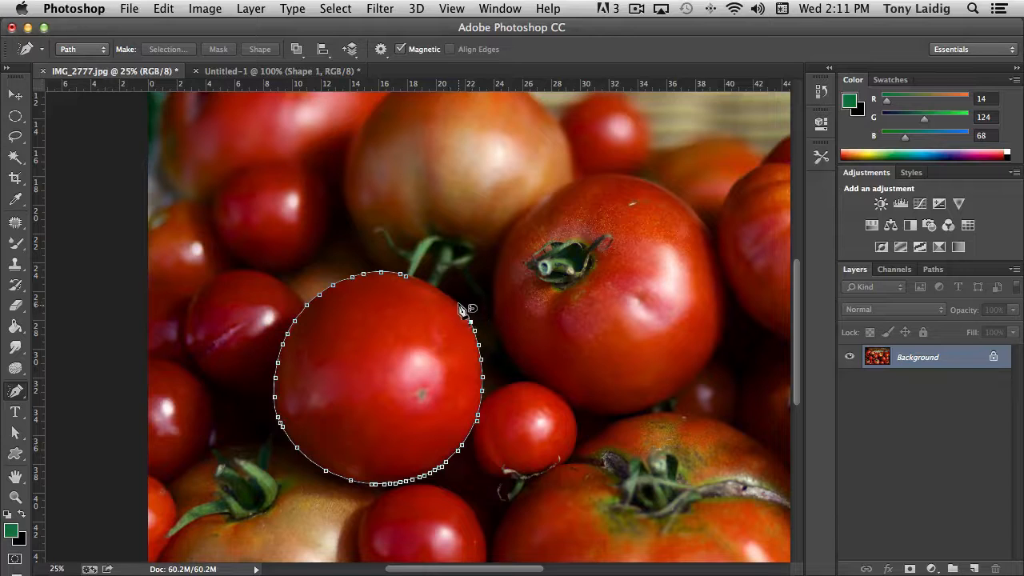
click(409, 283)
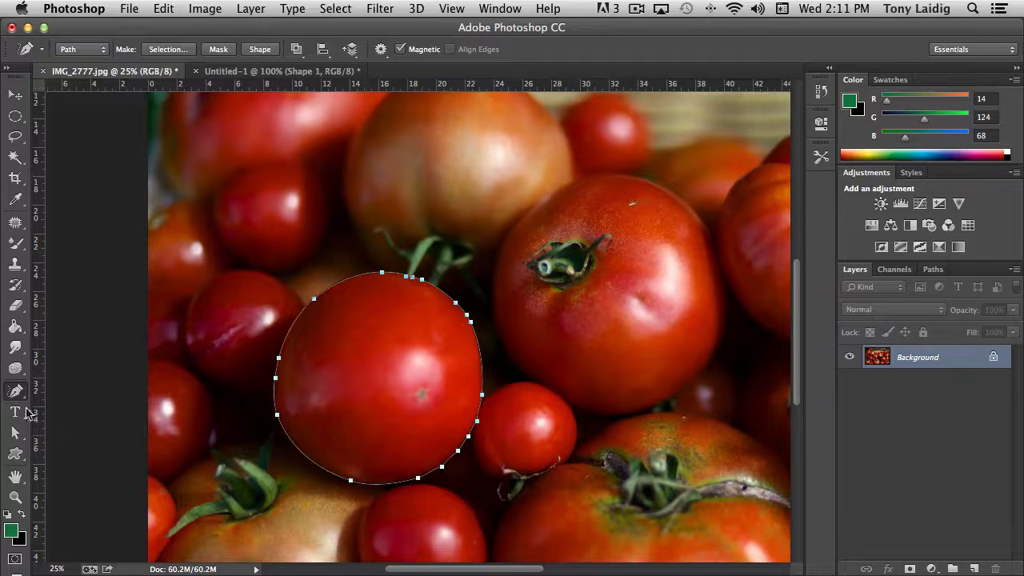
Remove surplus anchor points along the right, top, left and bottom of the tomato path with the Delete Anchor Point tool.
click(16, 391)
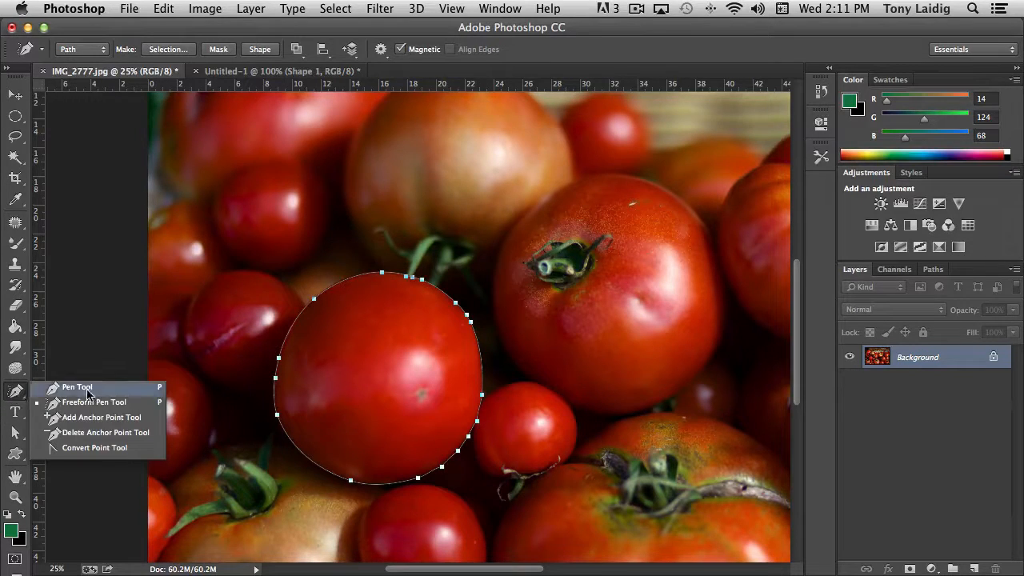
click(92, 433)
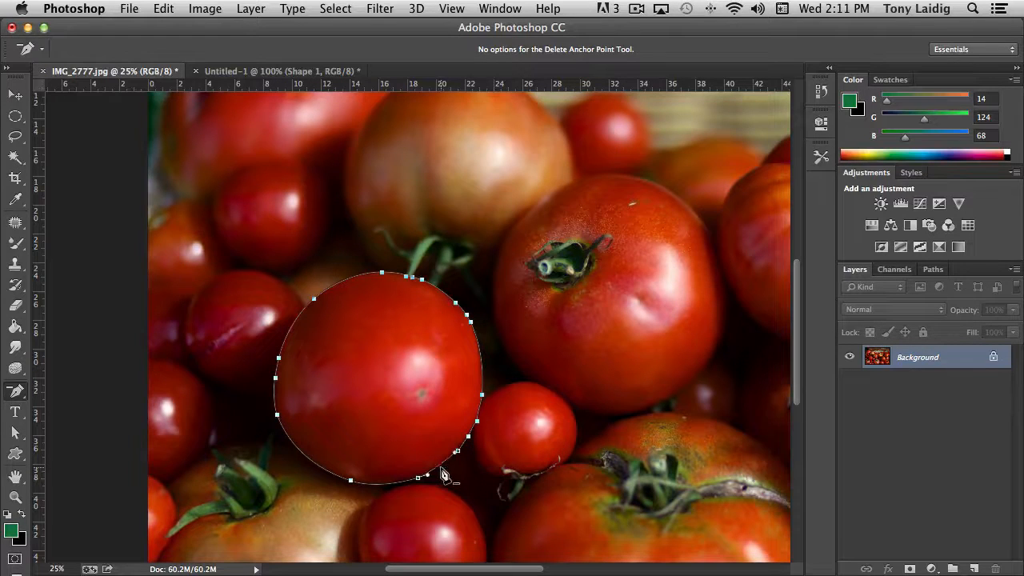
click(470, 437)
click(481, 396)
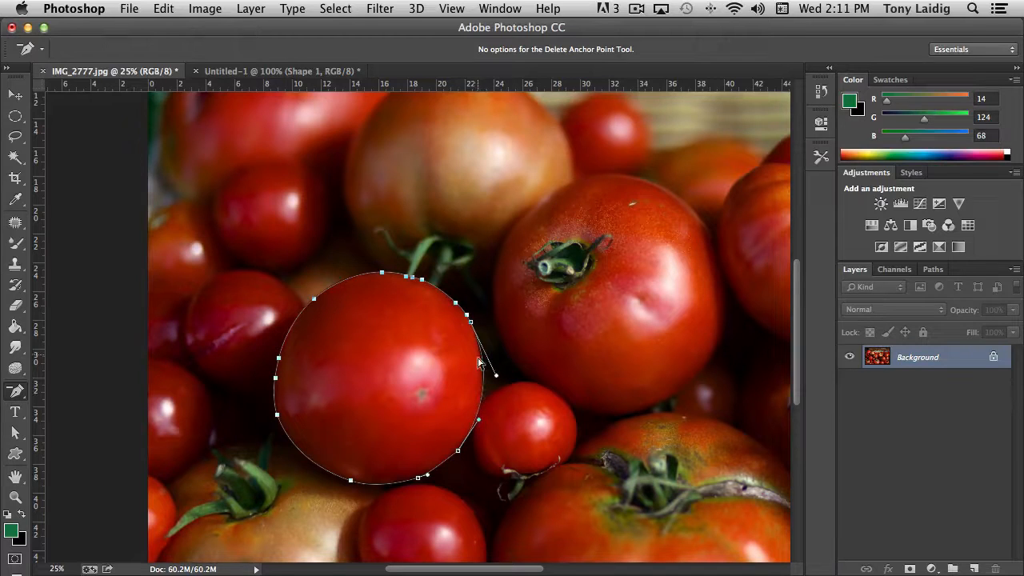
click(457, 307)
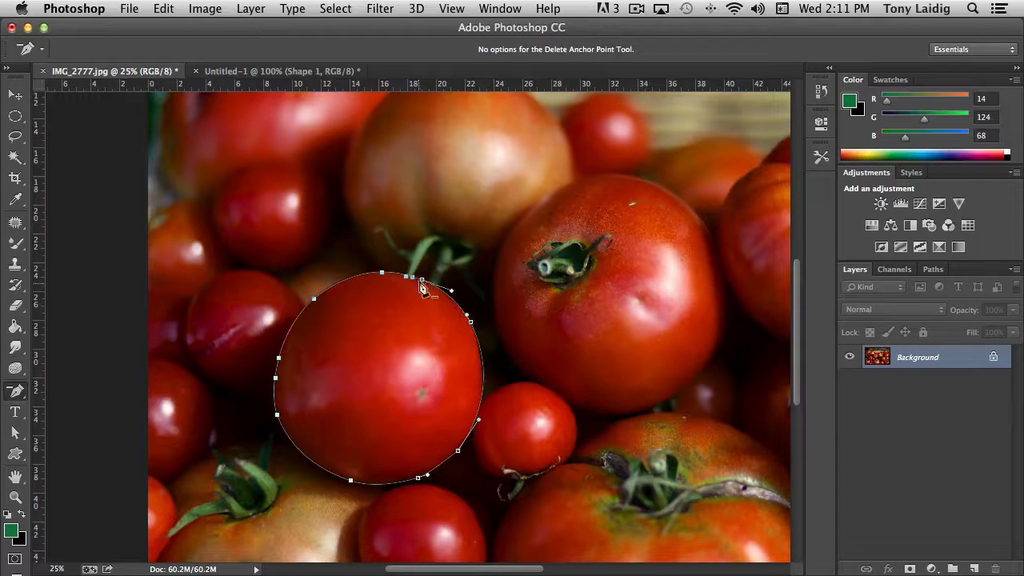
click(415, 278)
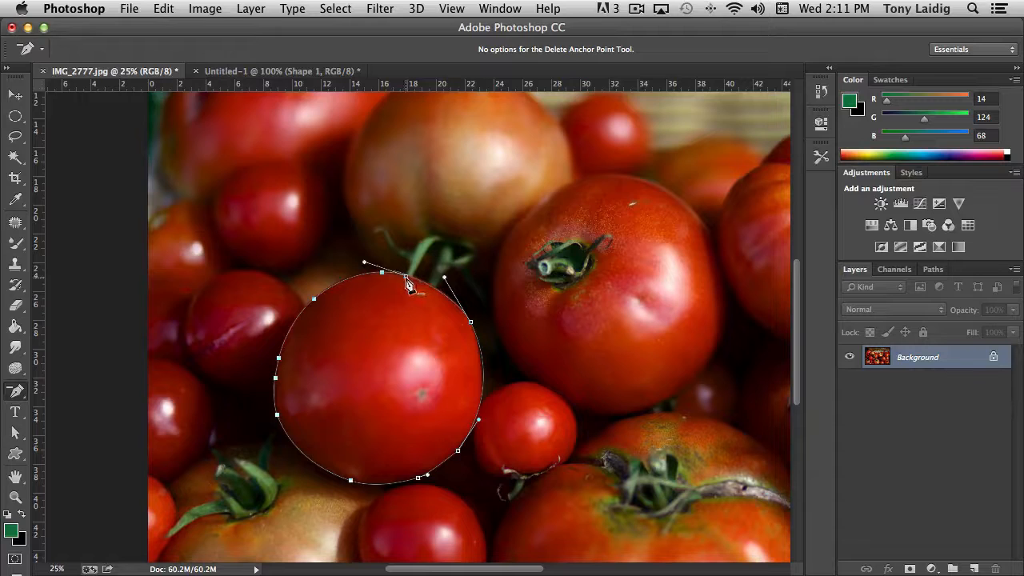
click(407, 277)
click(383, 274)
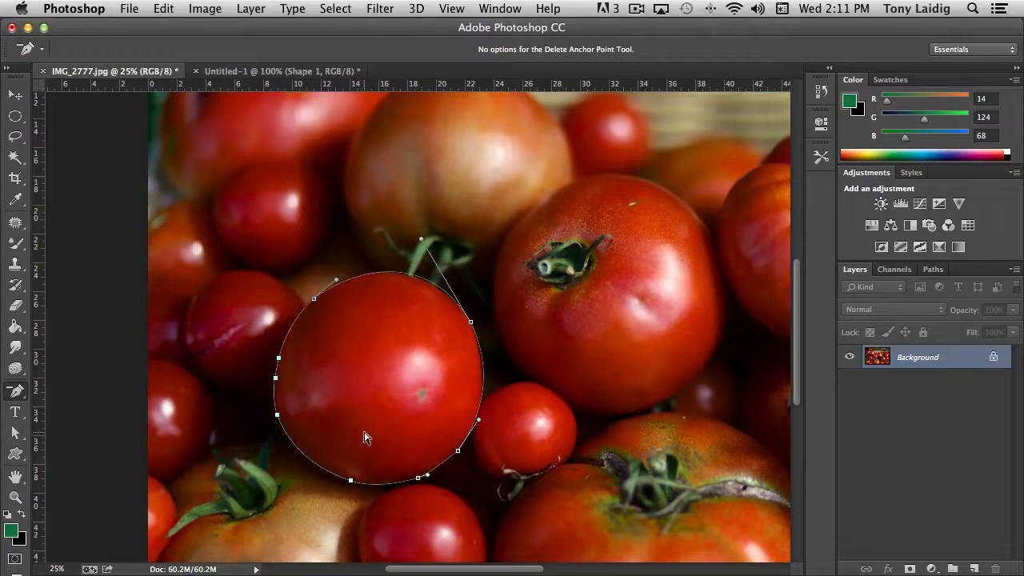
click(275, 377)
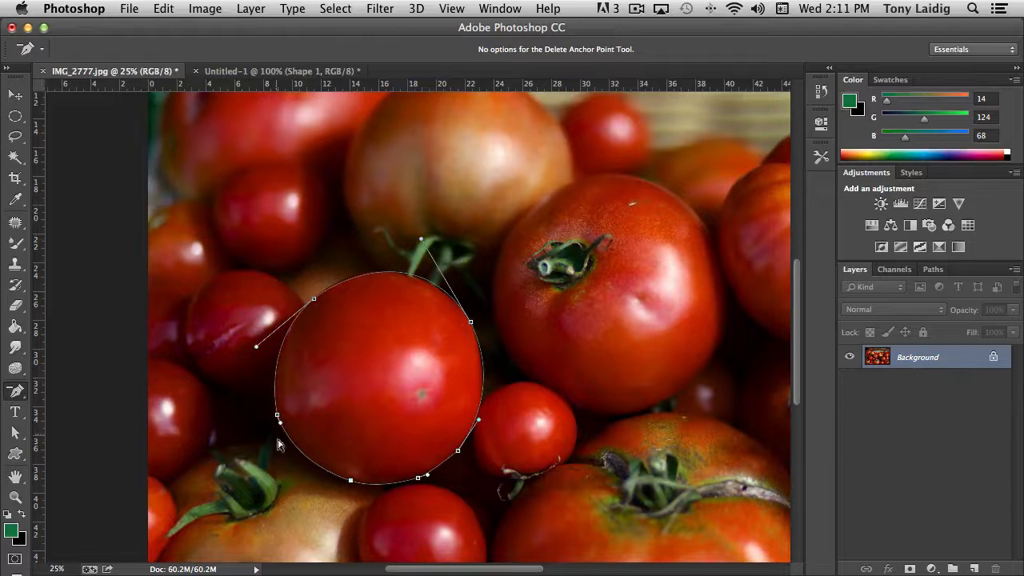
click(418, 479)
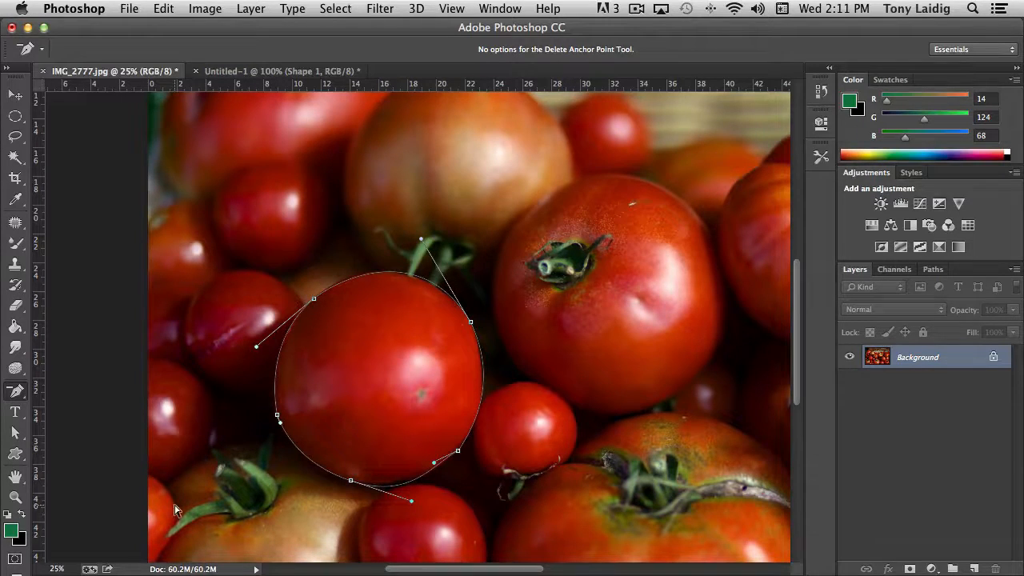
Select the tomato path's upper-right anchor point with the Direct Selection tool and slightly shorten its upper handle.
click(18, 390)
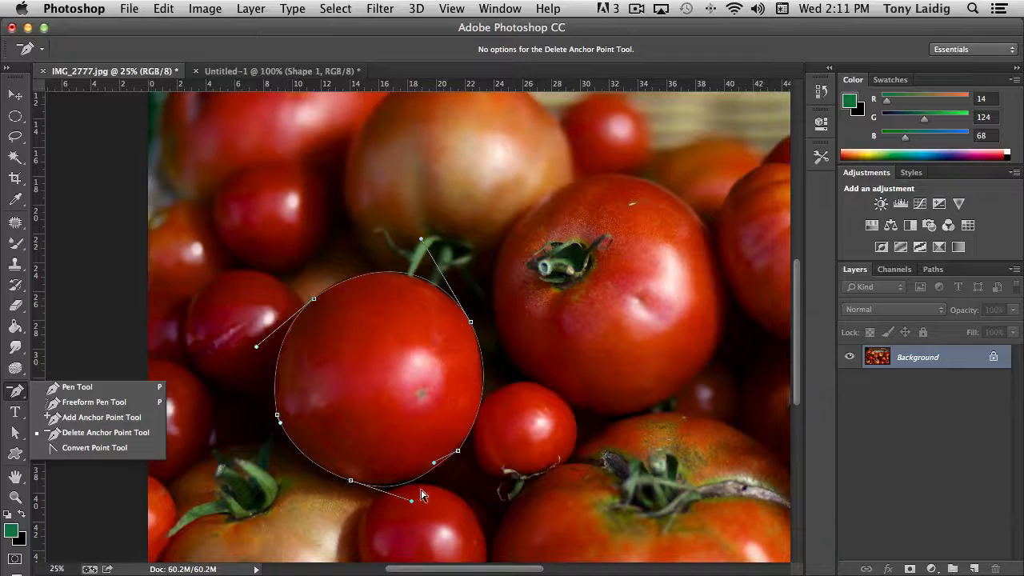
click(12, 436)
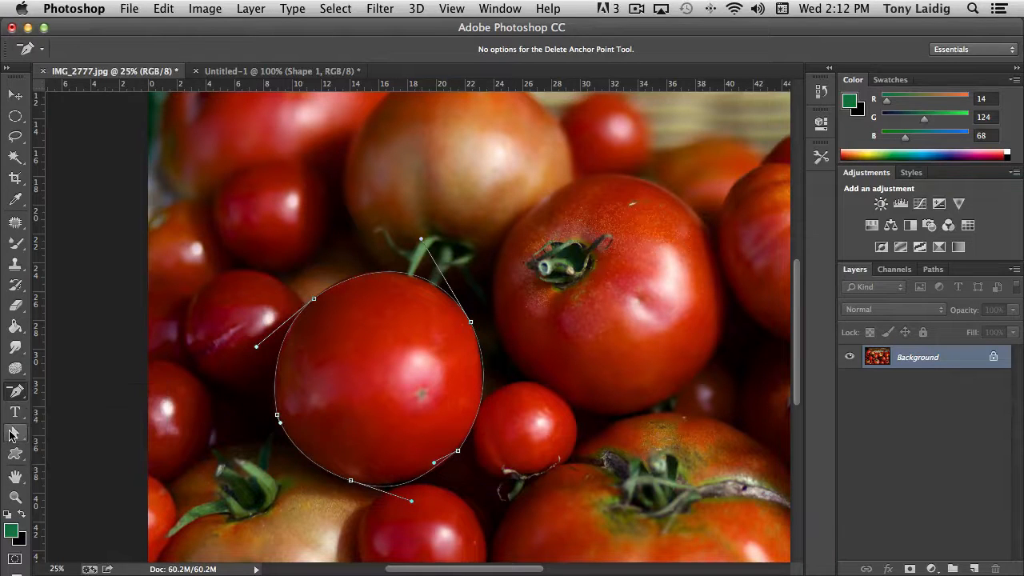
click(16, 437)
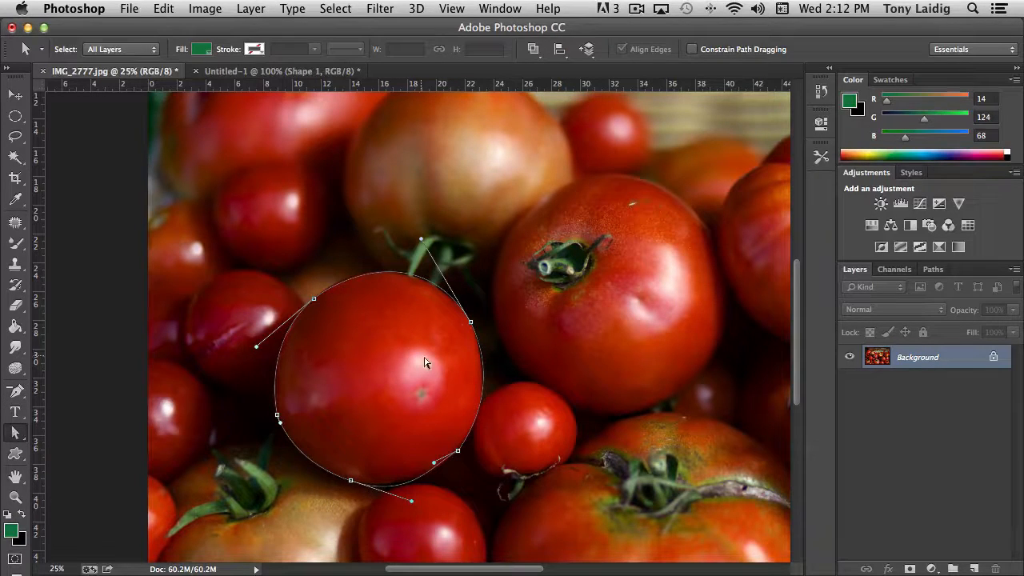
click(472, 322)
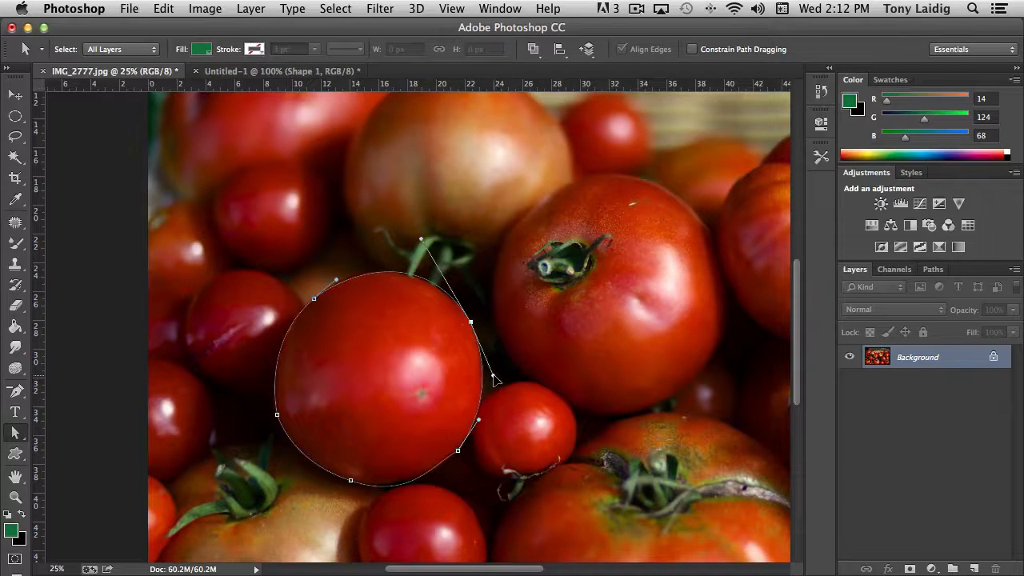
drag(421, 240, 423, 246)
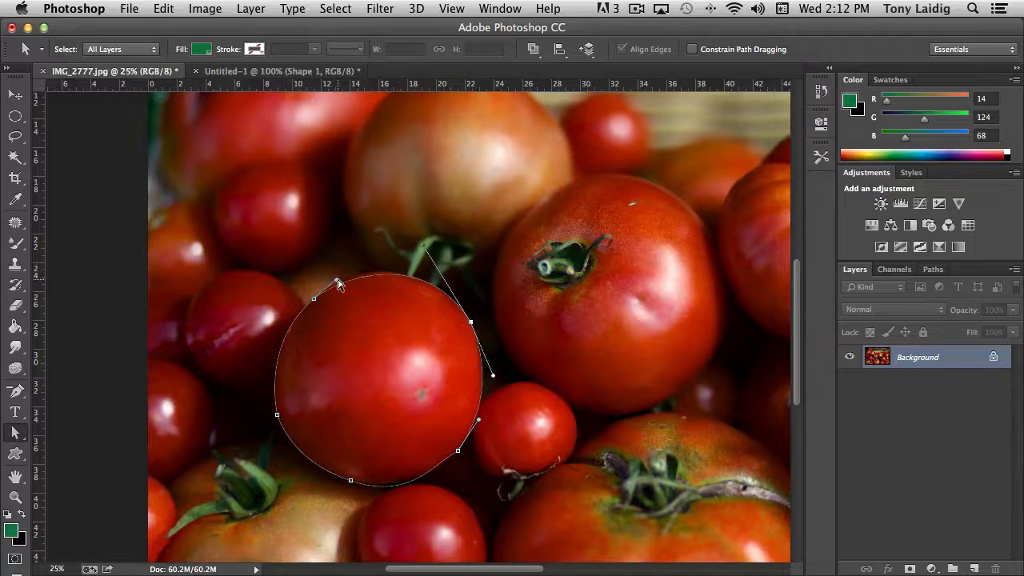
Adjust the facing handles of the upper-left and upper-right anchor points so the path follows the tomato's top edge.
key(super+equal)
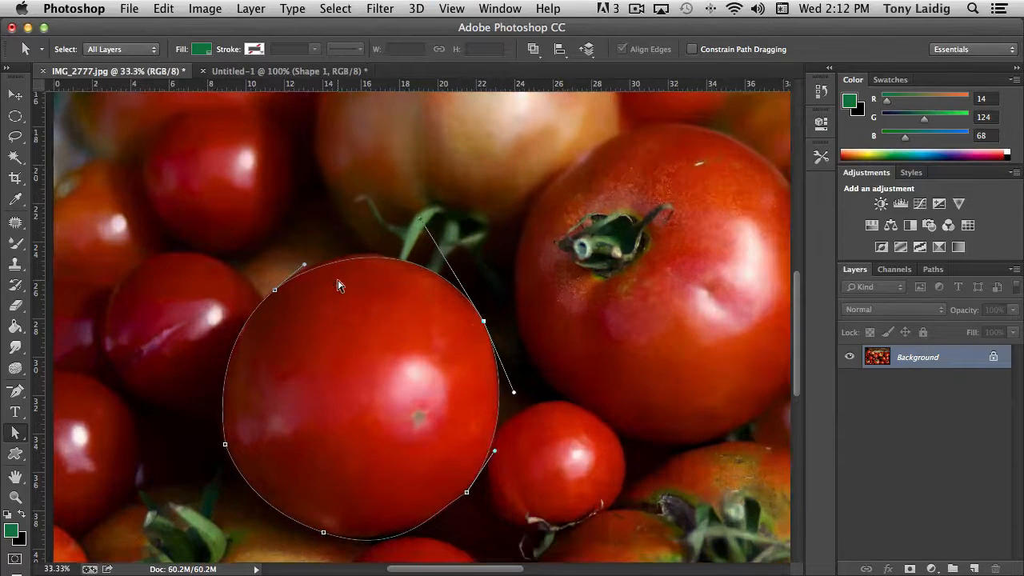
key(super+equal)
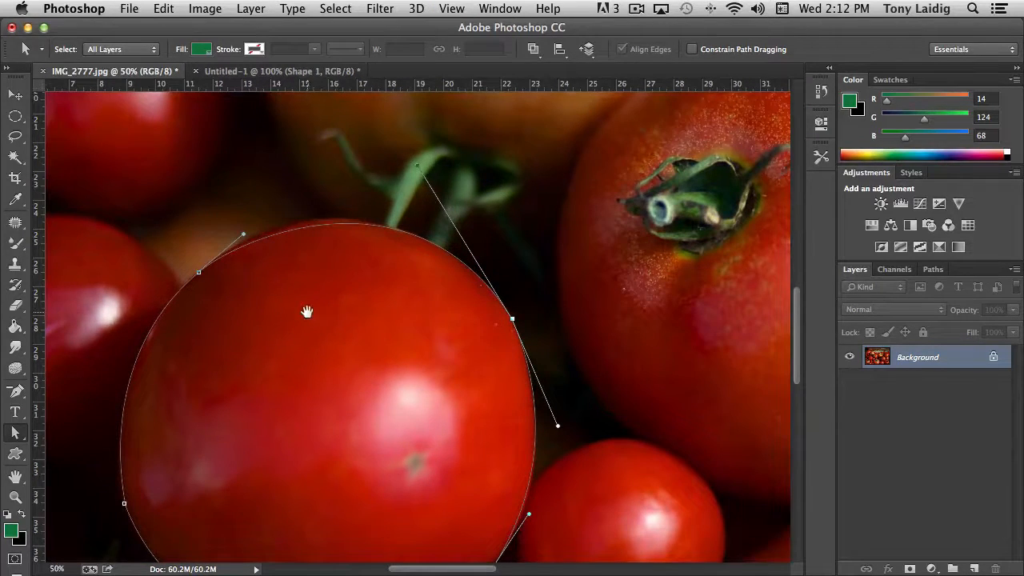
drag(306, 312, 348, 258)
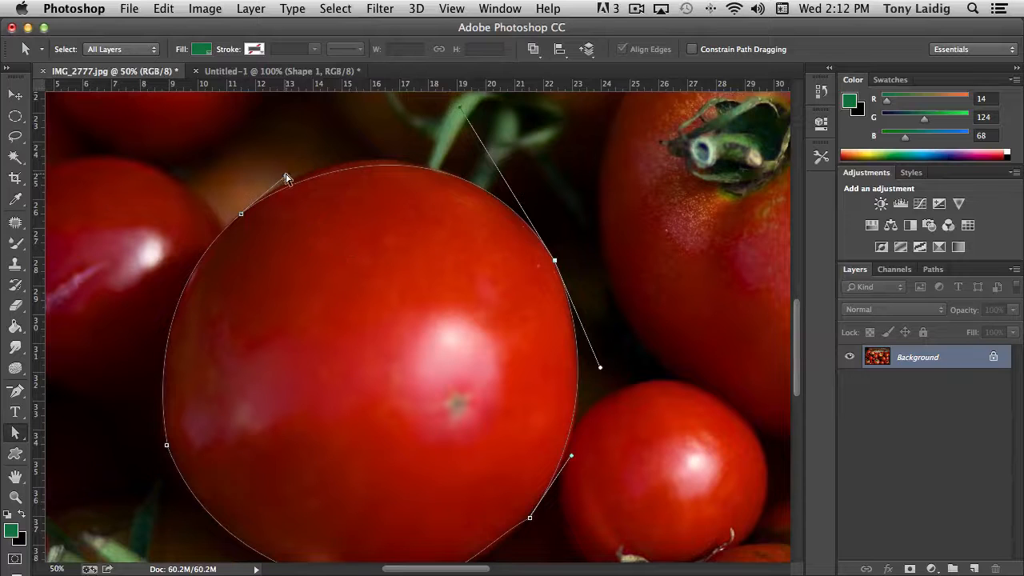
mouse_move(286, 178)
mouse_down()
mouse_move(295, 166)
mouse_move(270, 167)
mouse_move(279, 168)
mouse_up()
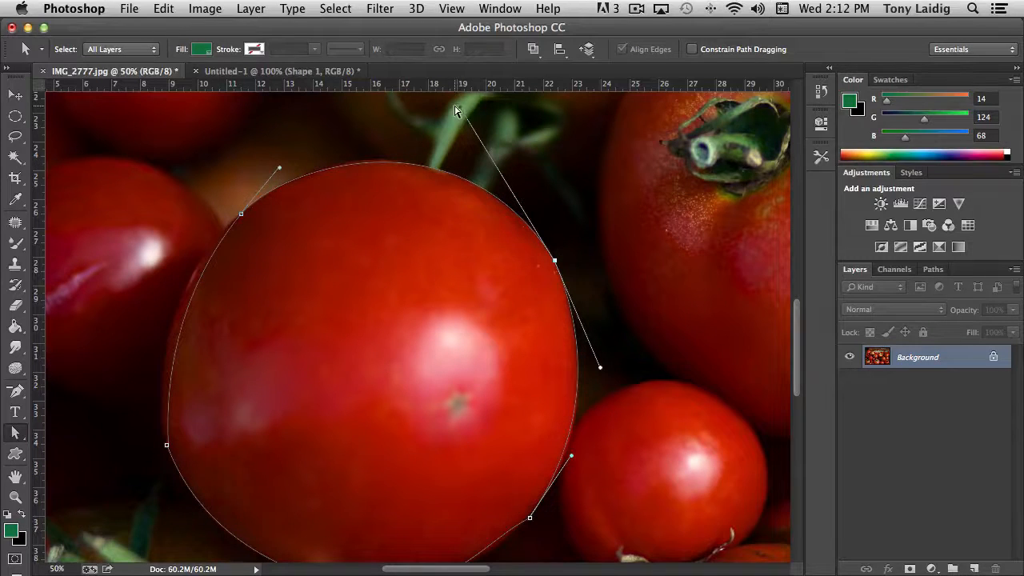
drag(461, 111, 447, 103)
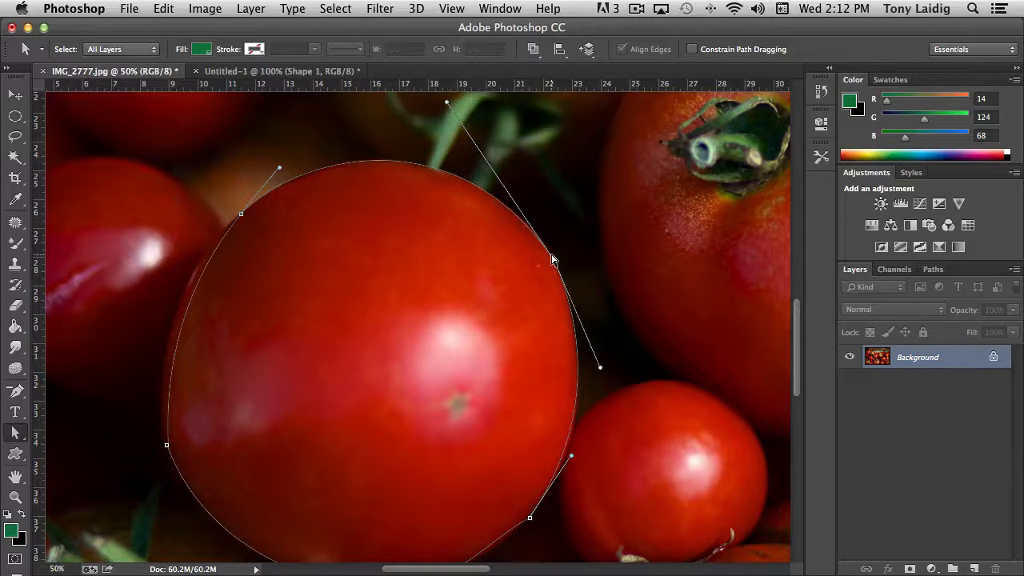
Nudge the upper-right anchor point and adjust the two handles shaping the right-hand curve to fit the tomato's right edge.
drag(553, 259, 555, 261)
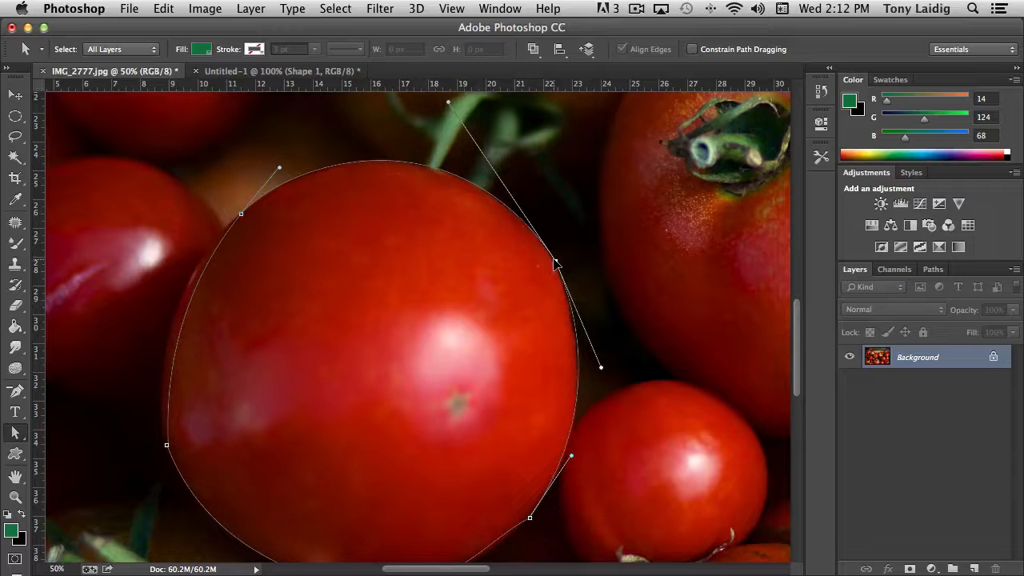
drag(603, 370, 601, 371)
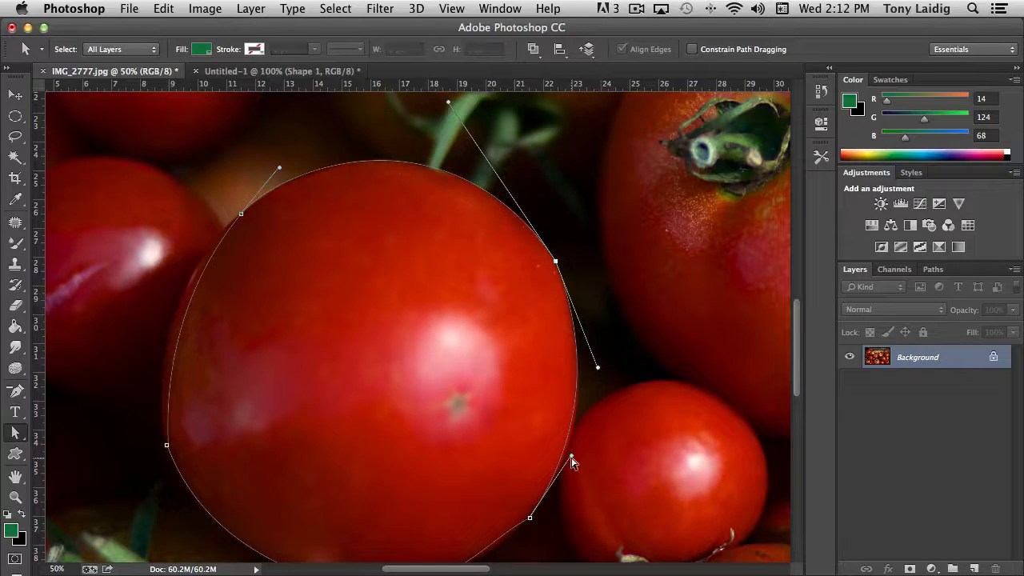
drag(571, 461, 582, 443)
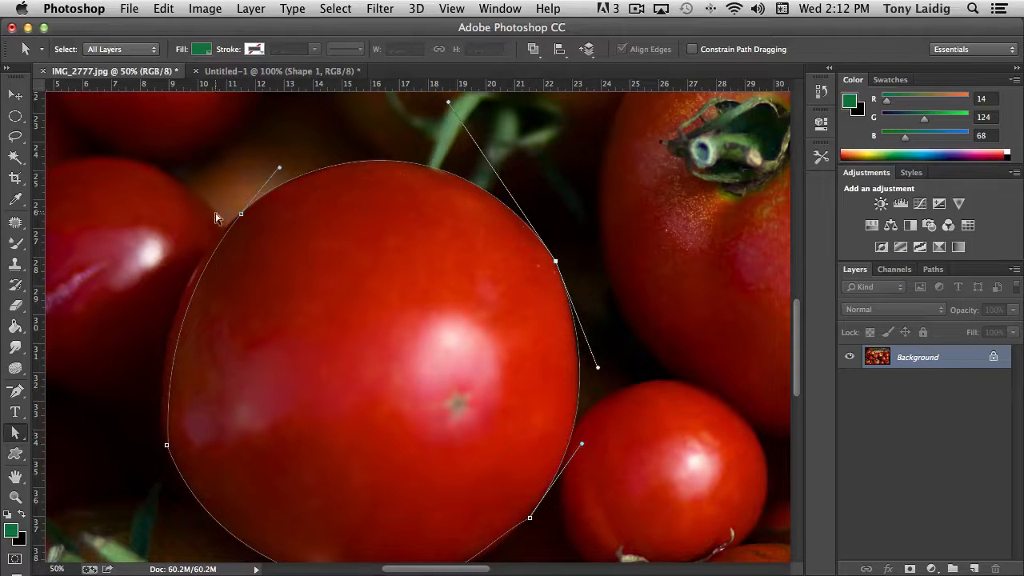
Reposition the upper-left anchor point and its handles, and fine-tune the upper-right point's upper handle, to hug the tomato's top and upper-left edges.
click(241, 215)
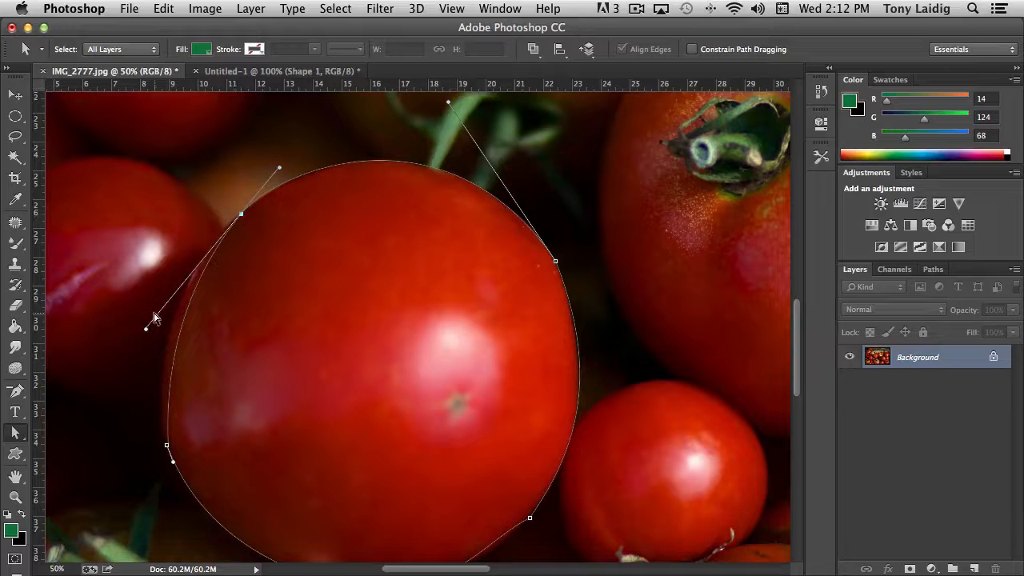
drag(144, 332, 129, 308)
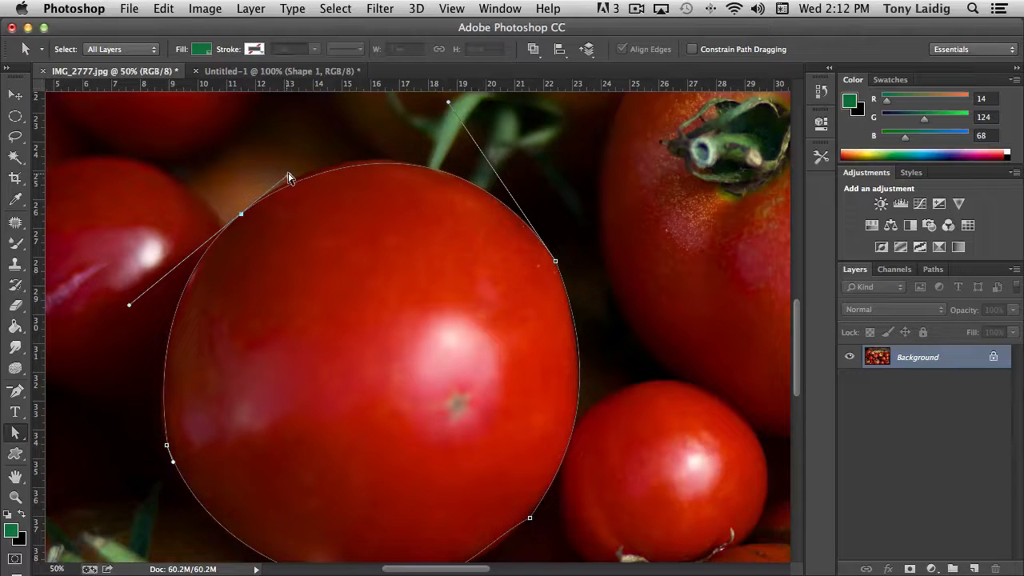
drag(290, 178, 288, 168)
drag(240, 215, 238, 217)
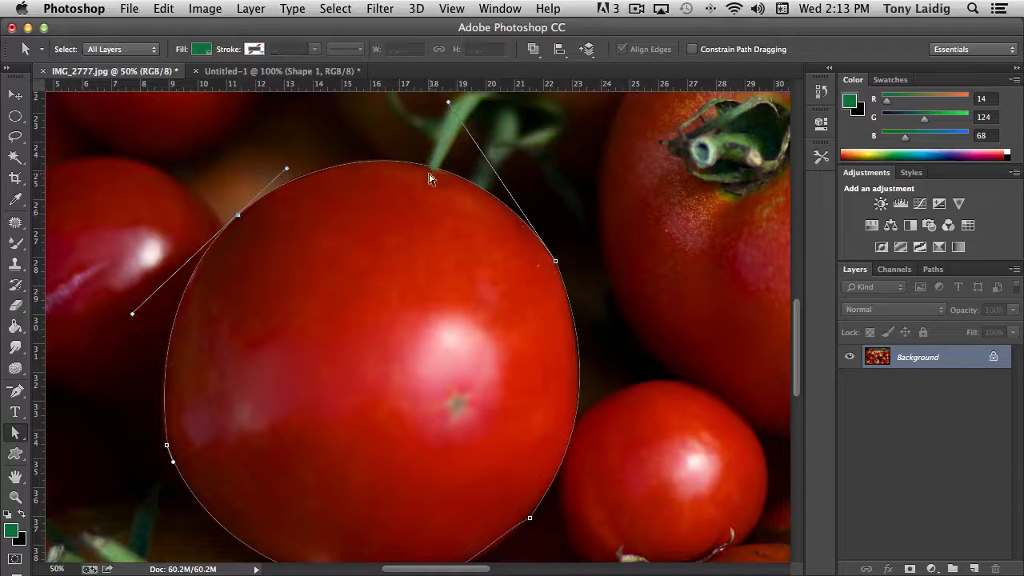
drag(448, 105, 439, 102)
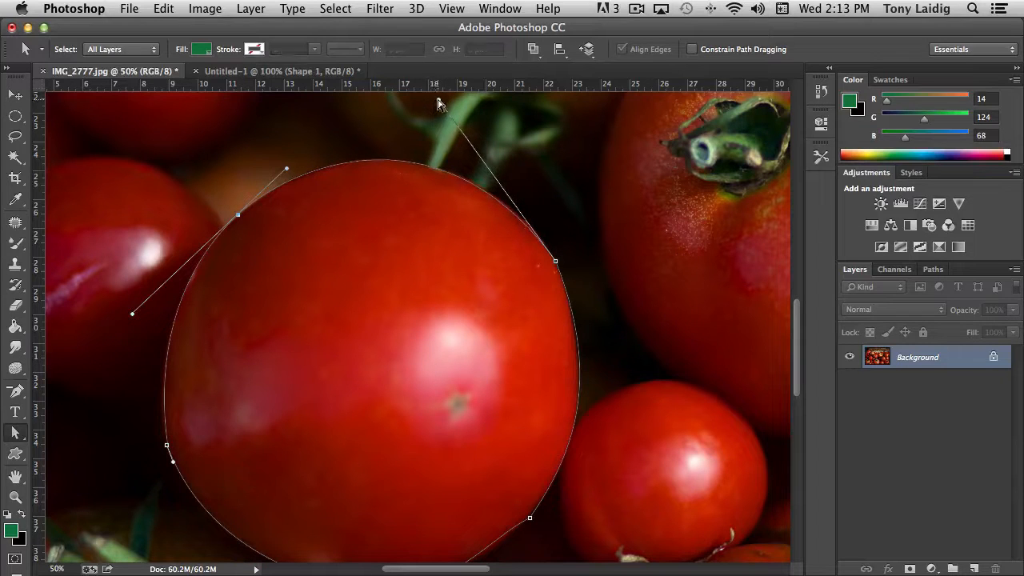
Reset the left anchor point with the Convert Point tool and pull out new near-vertical handles along the tomato's left edge.
click(165, 445)
drag(165, 446, 243, 464)
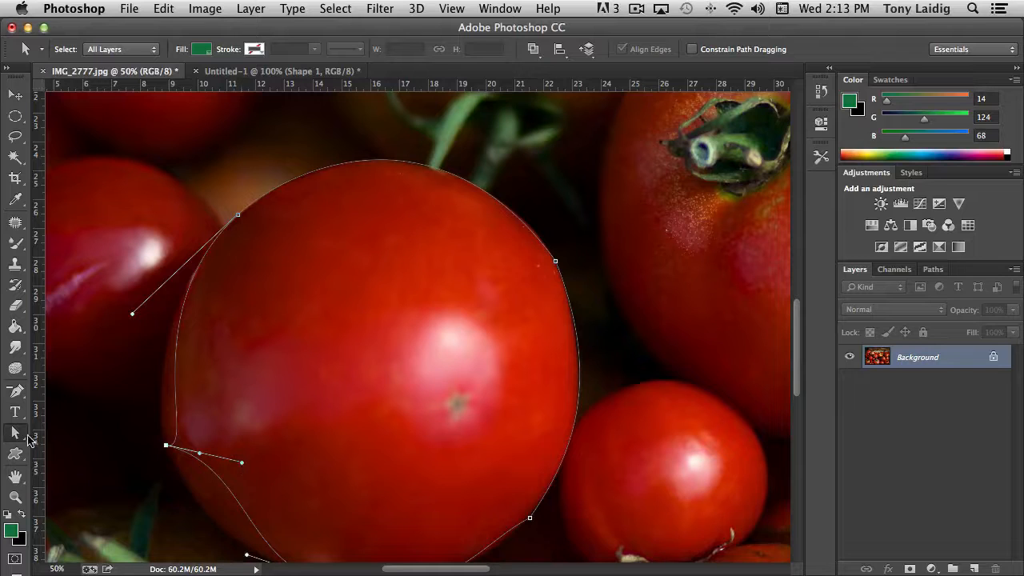
drag(15, 390, 90, 447)
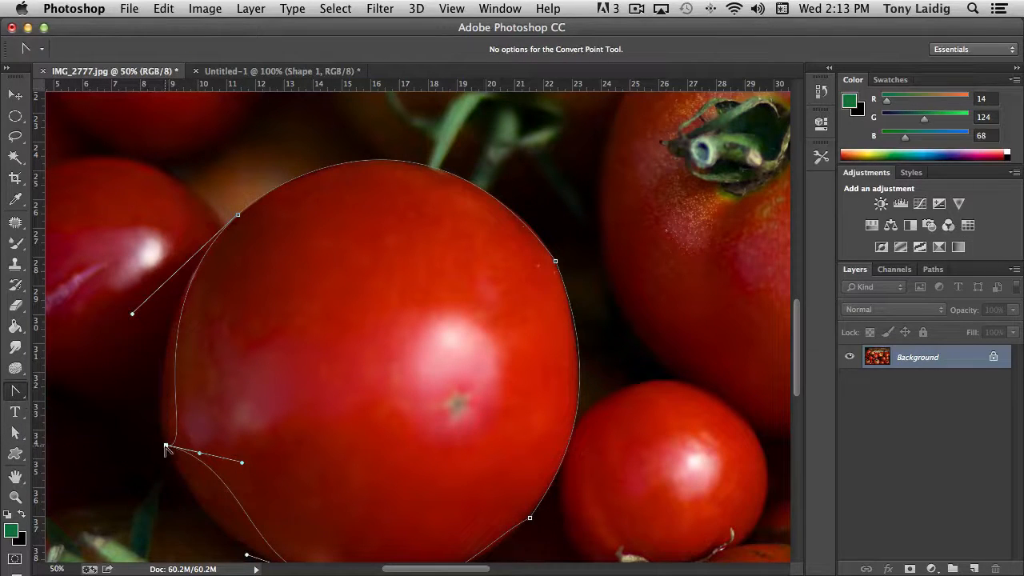
click(166, 446)
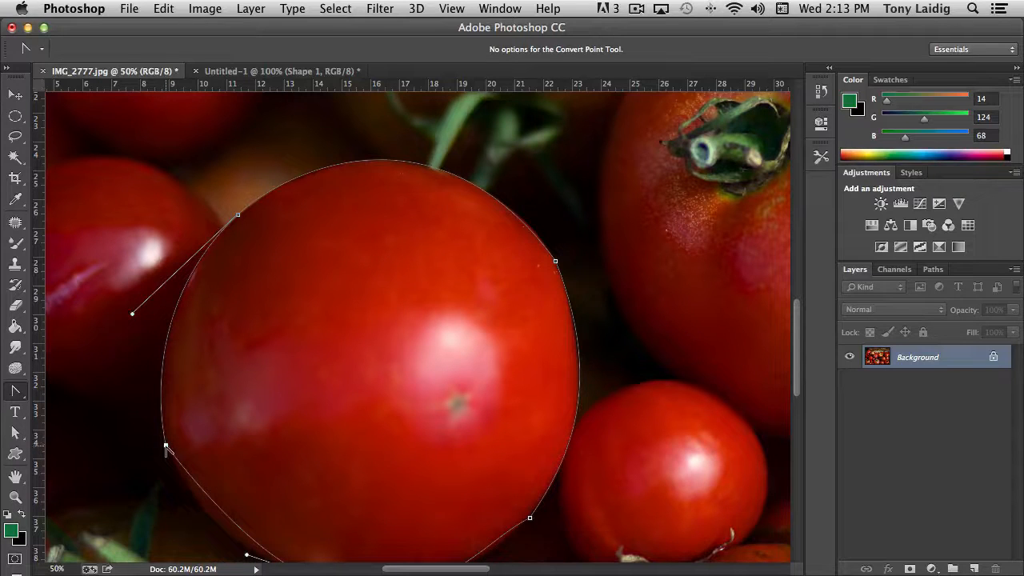
drag(165, 446, 171, 494)
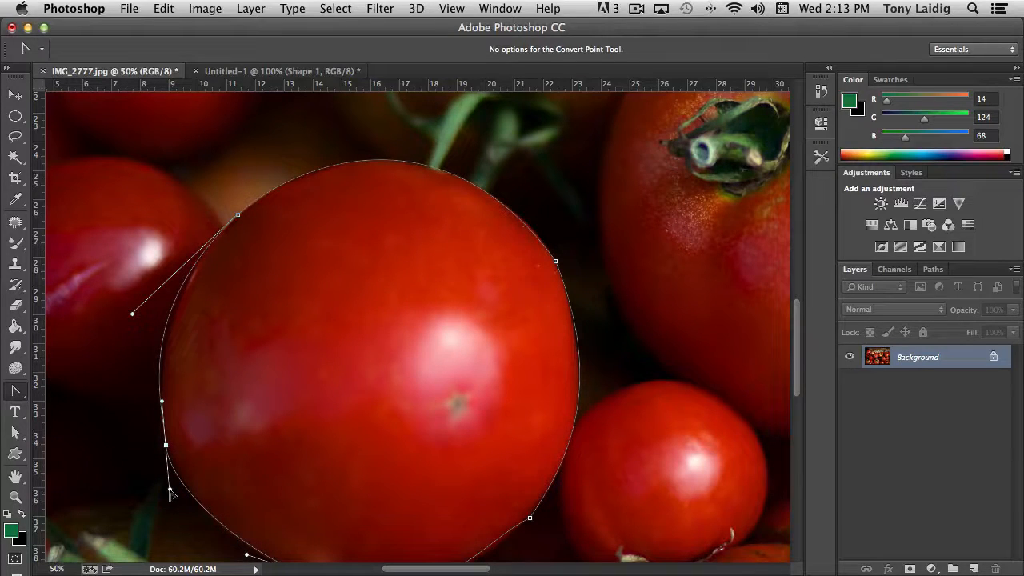
Shorten the upper-left point's lower handle, tilt the left point's handles, and lengthen the bottom point's left handle with the Direct Selection tool.
click(14, 433)
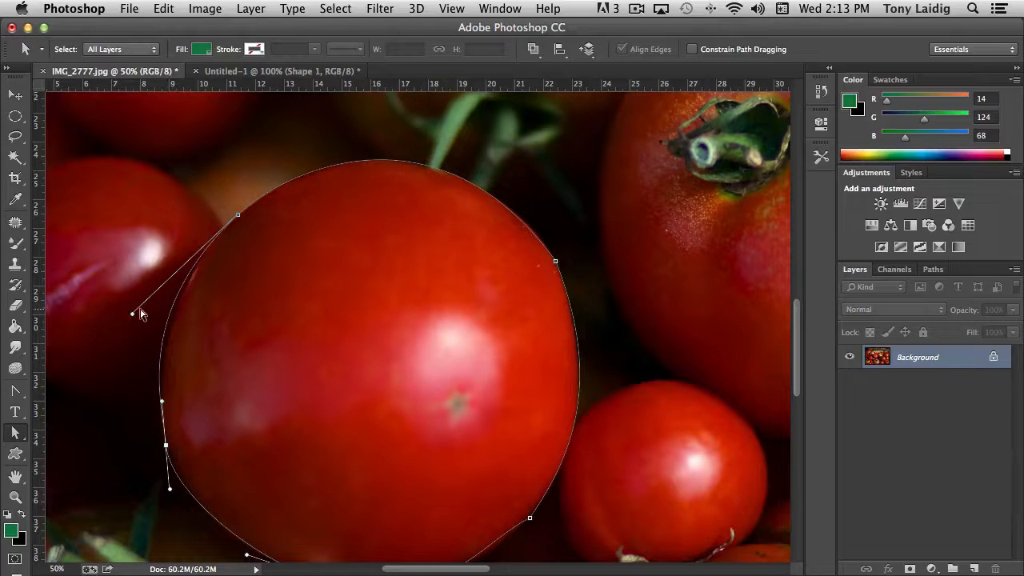
drag(132, 314, 151, 301)
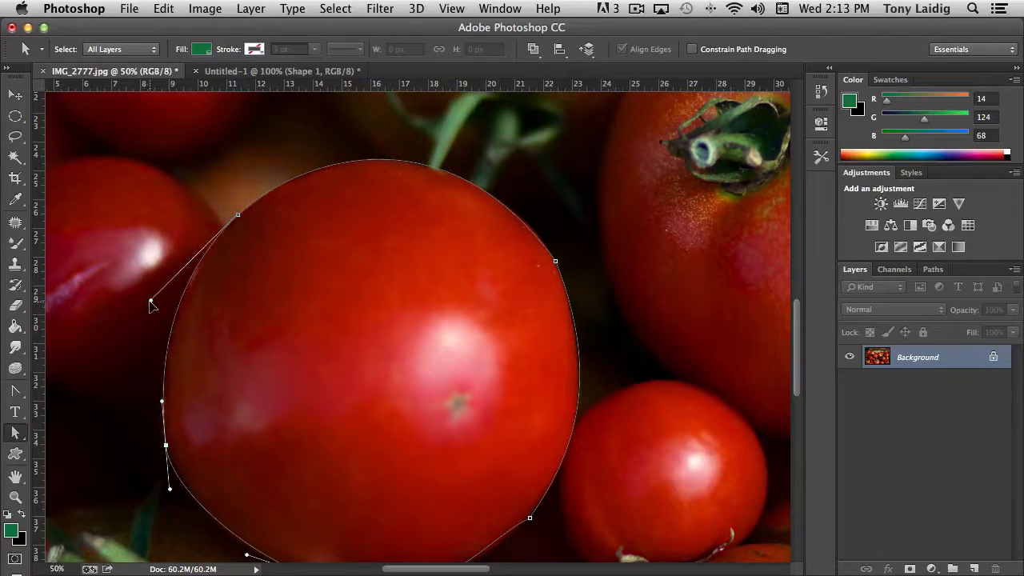
drag(170, 485, 175, 486)
scroll(358, 482, down, 3)
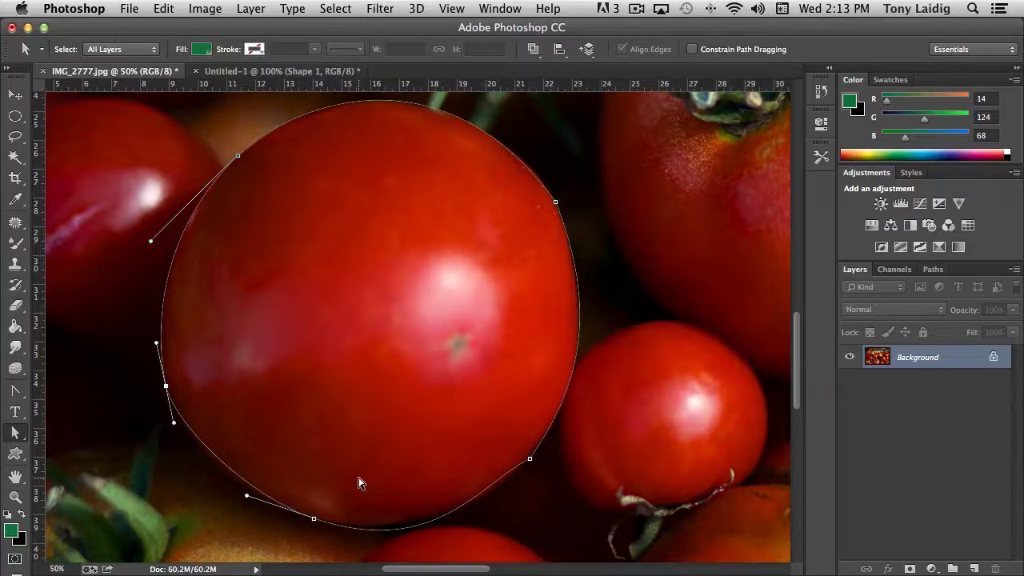
drag(246, 497, 232, 501)
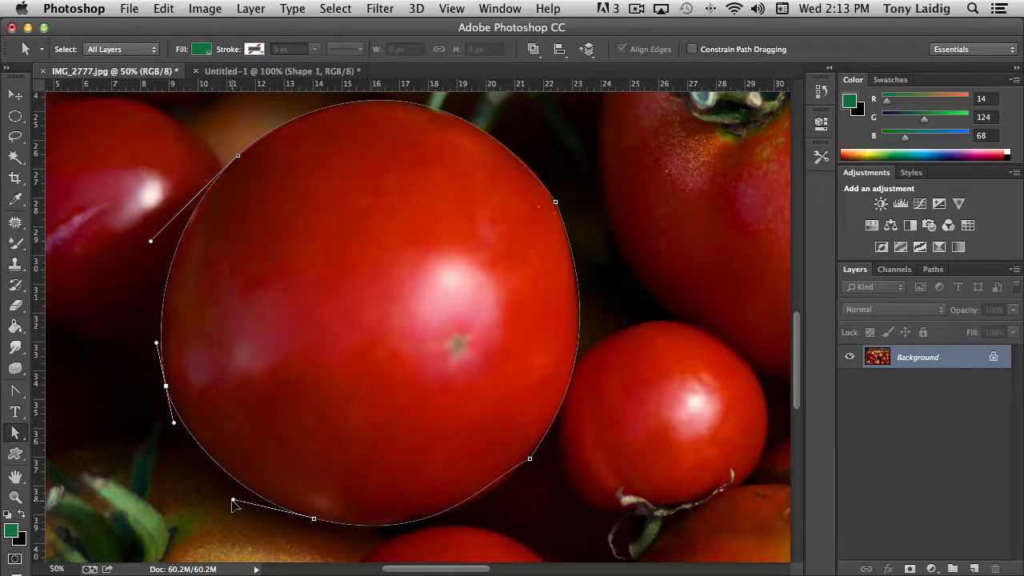
Fine-tune both handles of the bottom anchor point and lengthen the left point's lower handle to fit the tomato's bottom and lower-left edges.
click(530, 460)
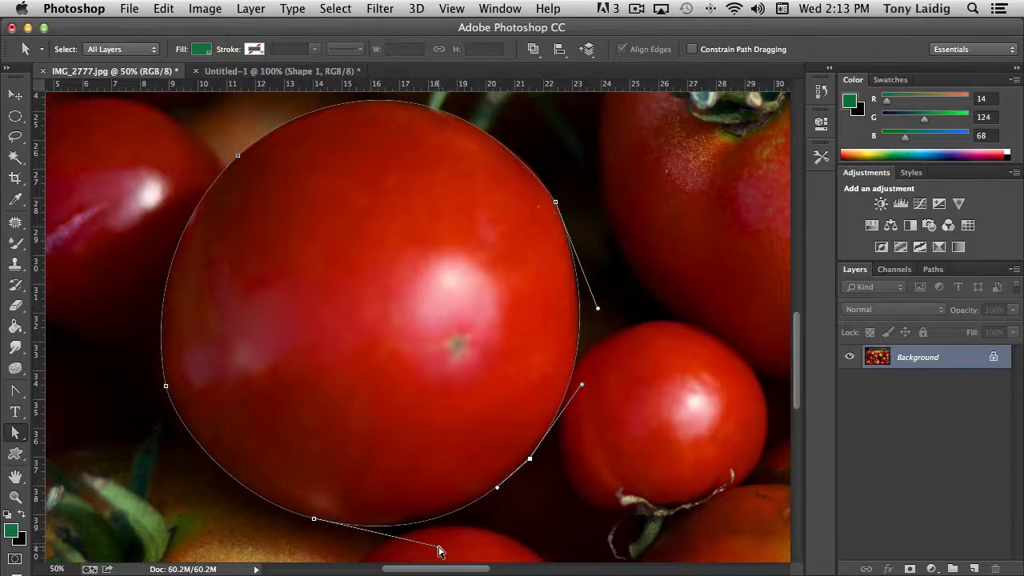
drag(438, 546, 433, 543)
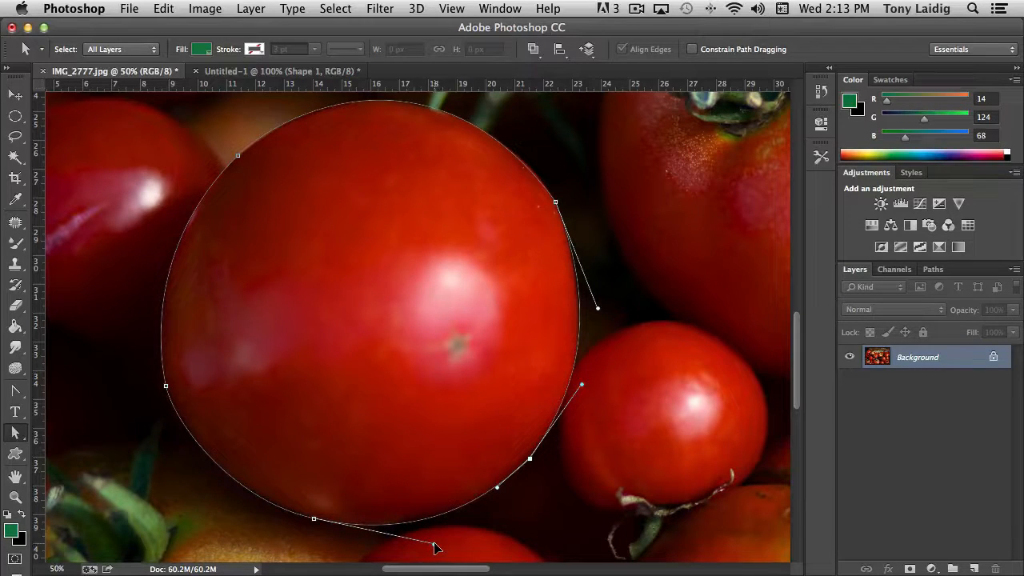
click(313, 520)
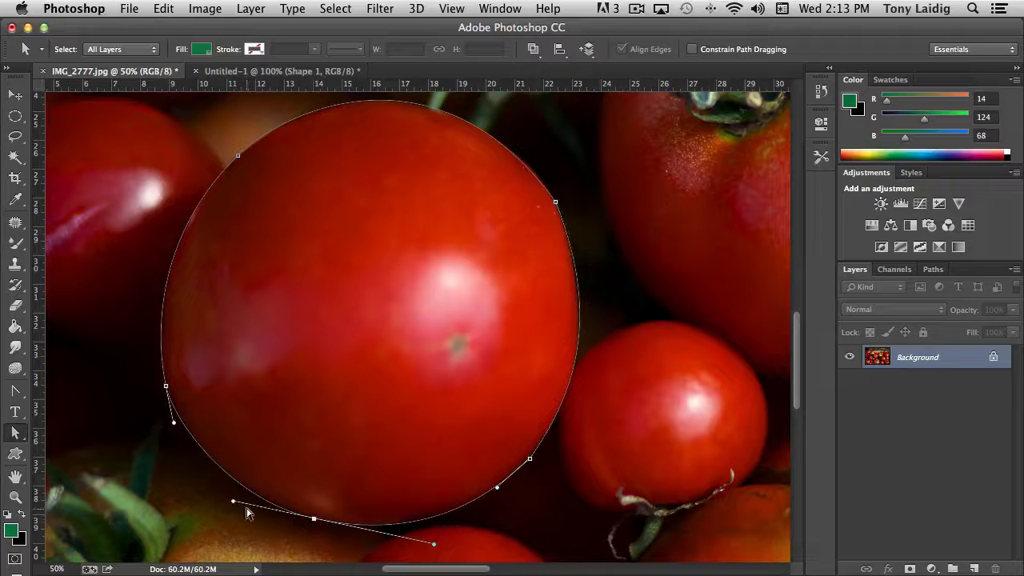
drag(232, 501, 234, 502)
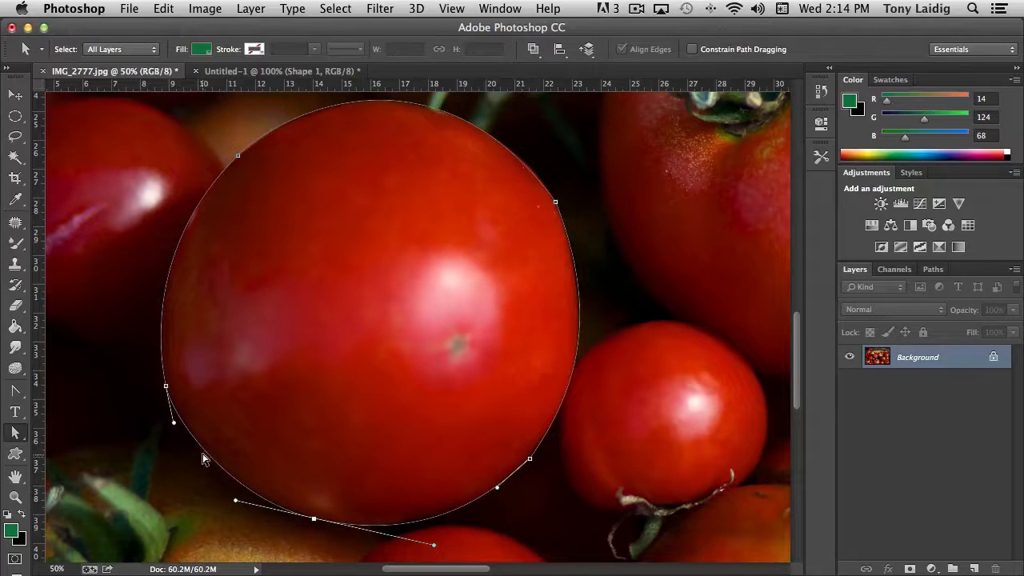
drag(172, 423, 176, 436)
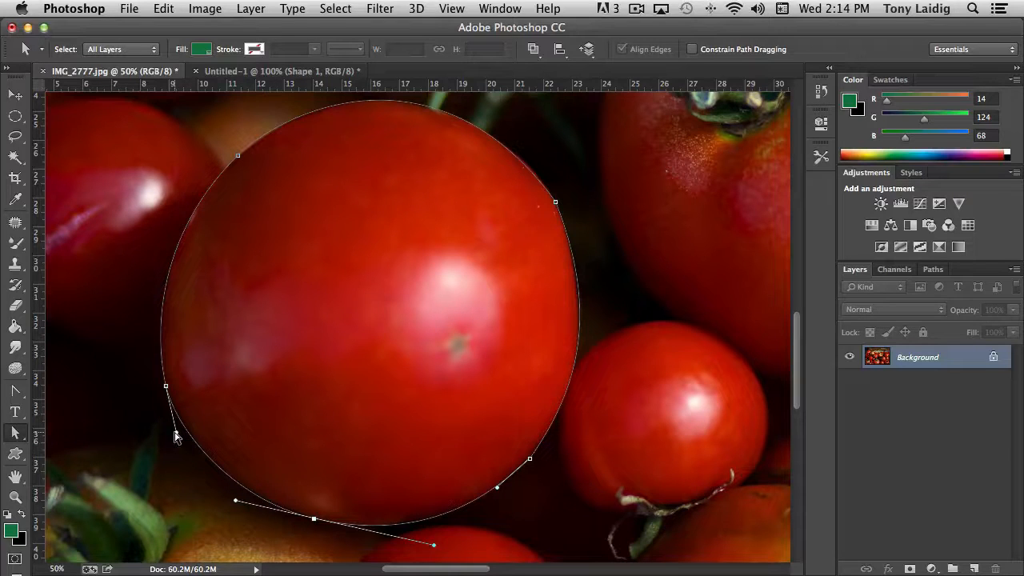
Adjust the upper-right point's lower handle slightly inward and nudge the upper-left anchor point slightly left to refine the tomato outline.
click(555, 203)
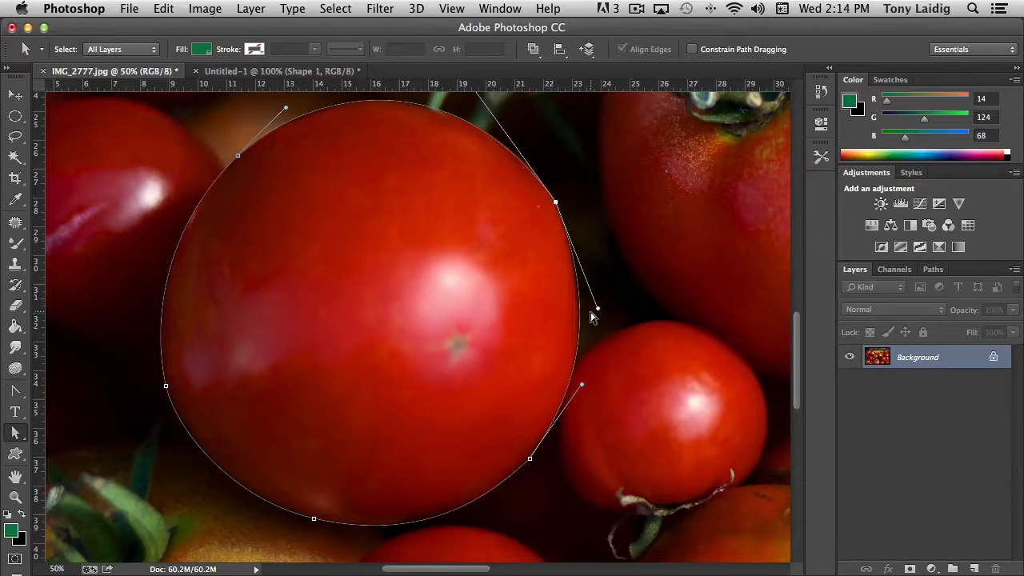
drag(596, 310, 596, 309)
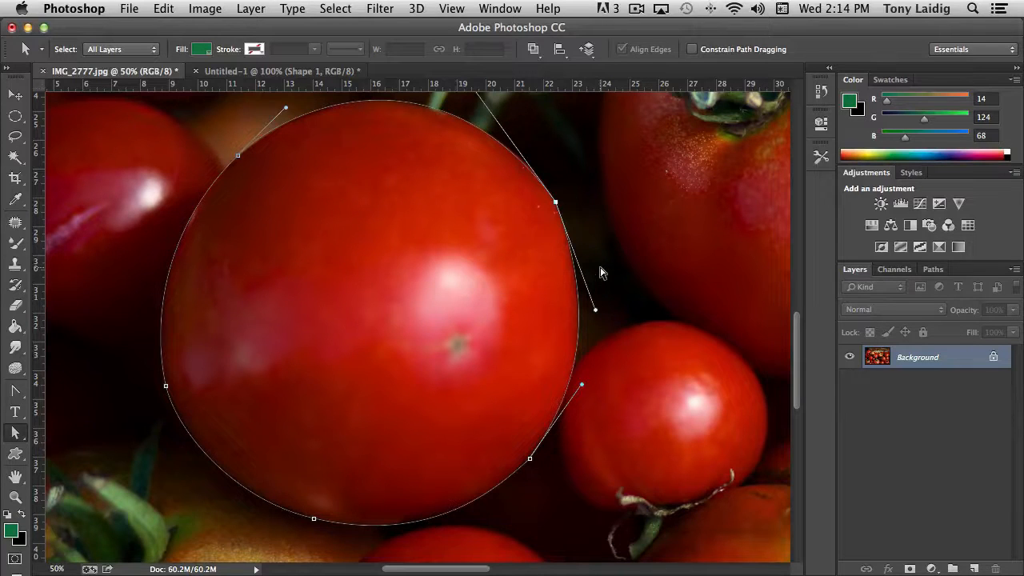
scroll(600, 270, up, 3)
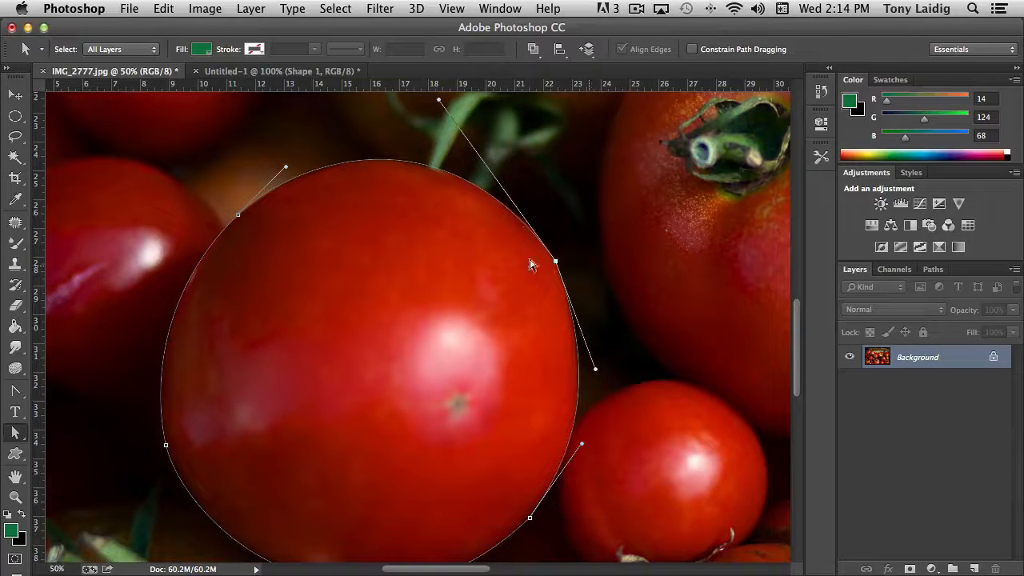
click(238, 216)
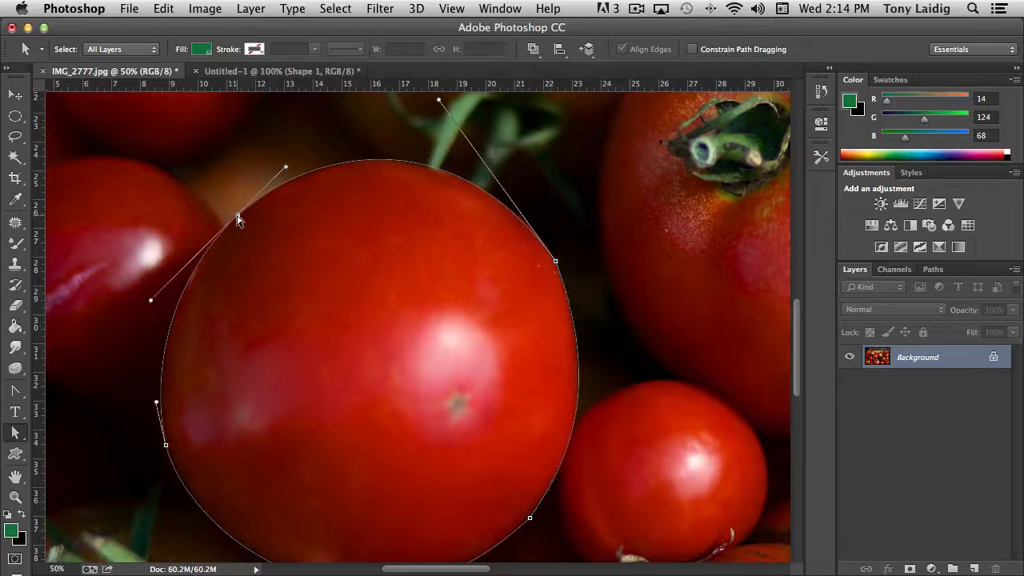
drag(238, 217, 236, 217)
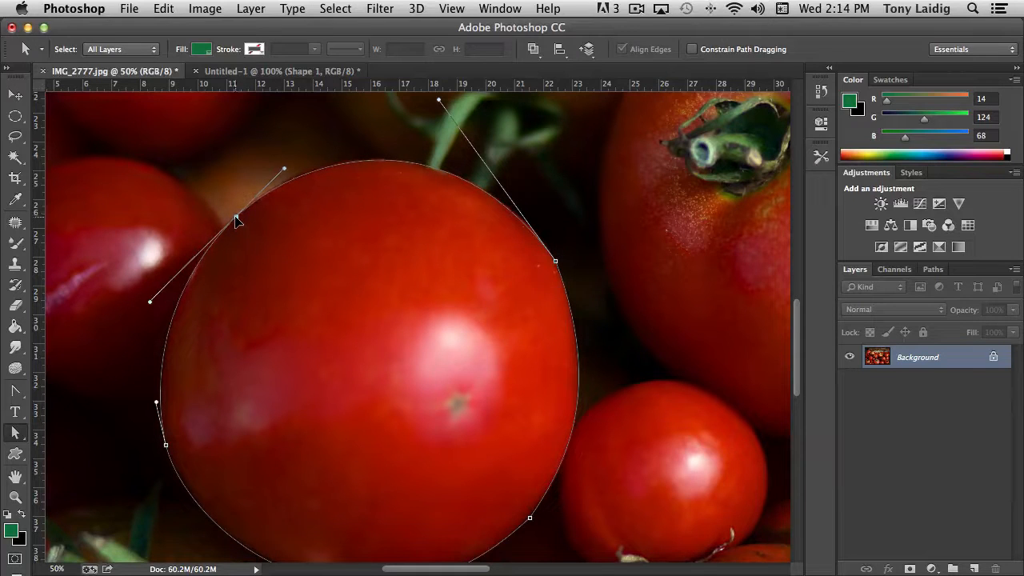
Make a new selection from the tomato path with a 1-pixel feather radius and copy the selected tomato onto its own layer.
right_click(362, 240)
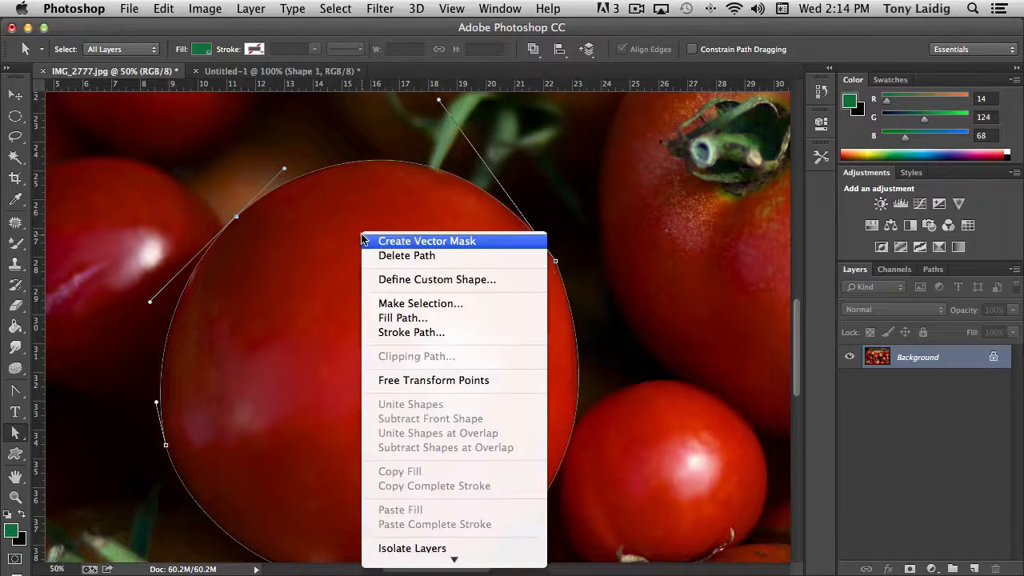
click(457, 305)
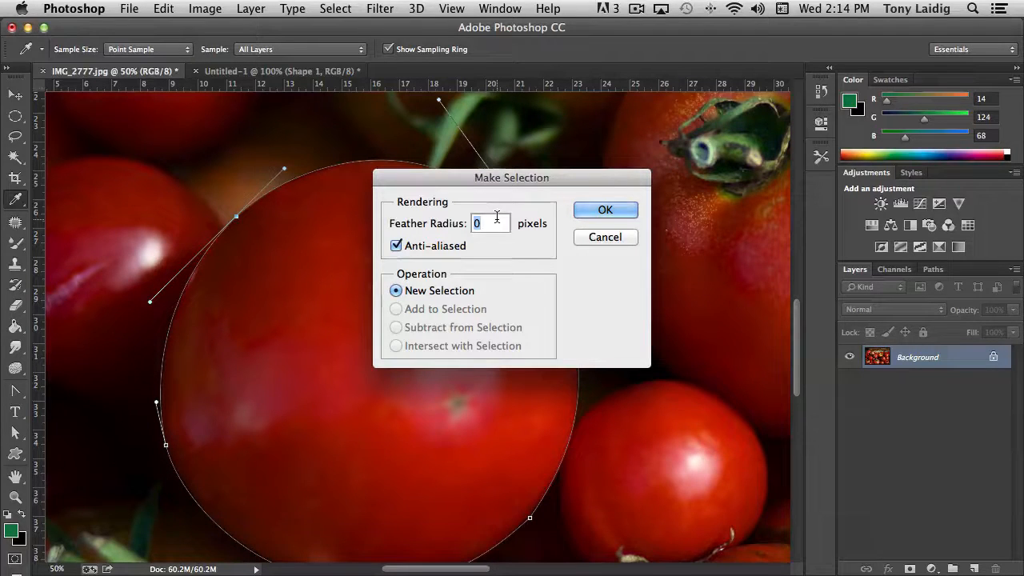
text(1)
click(606, 210)
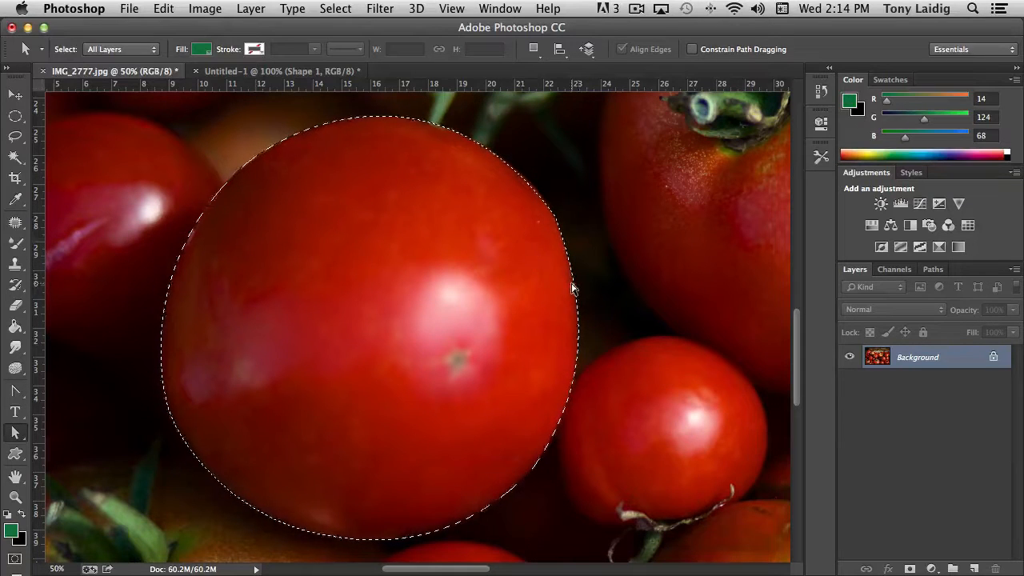
key(super+j)
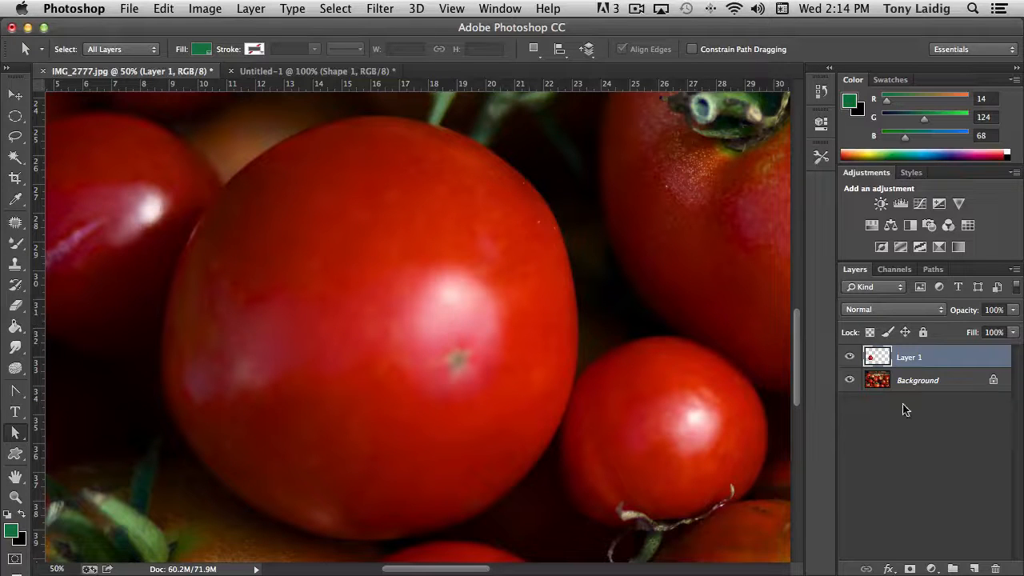
Toggle the Background layer's visibility to inspect the isolated tomato up close and at full-image view, leaving the Background shown.
click(849, 382)
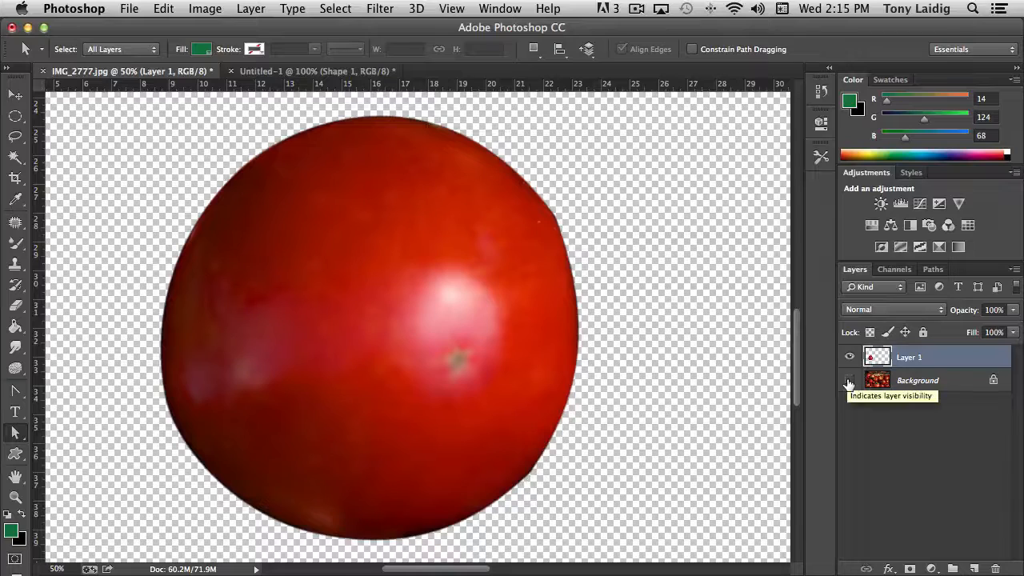
click(850, 381)
click(849, 382)
click(850, 382)
click(850, 382)
key(super+minus)
key(super+minus)
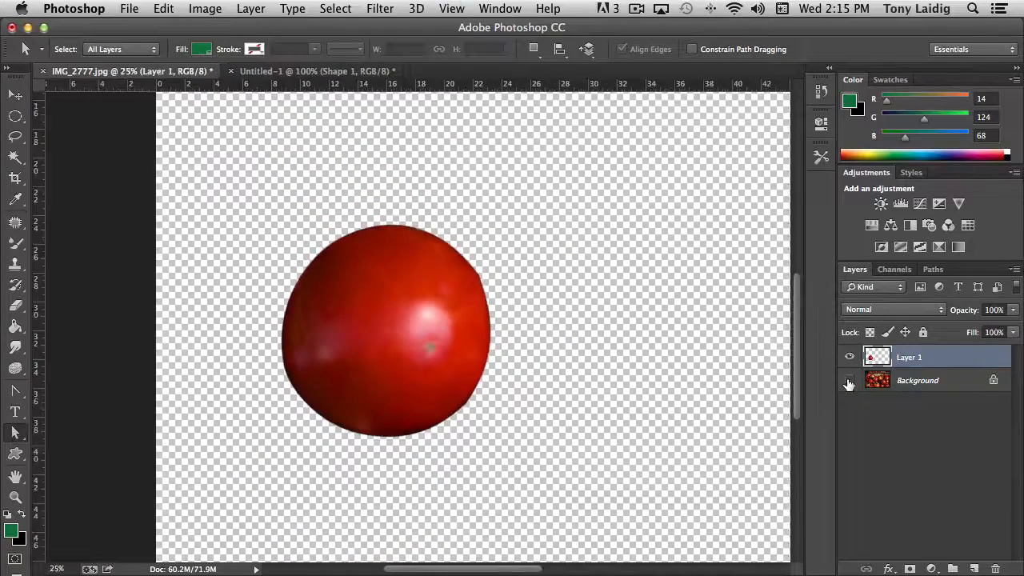
key(super+minus)
key(super+minus)
click(850, 381)
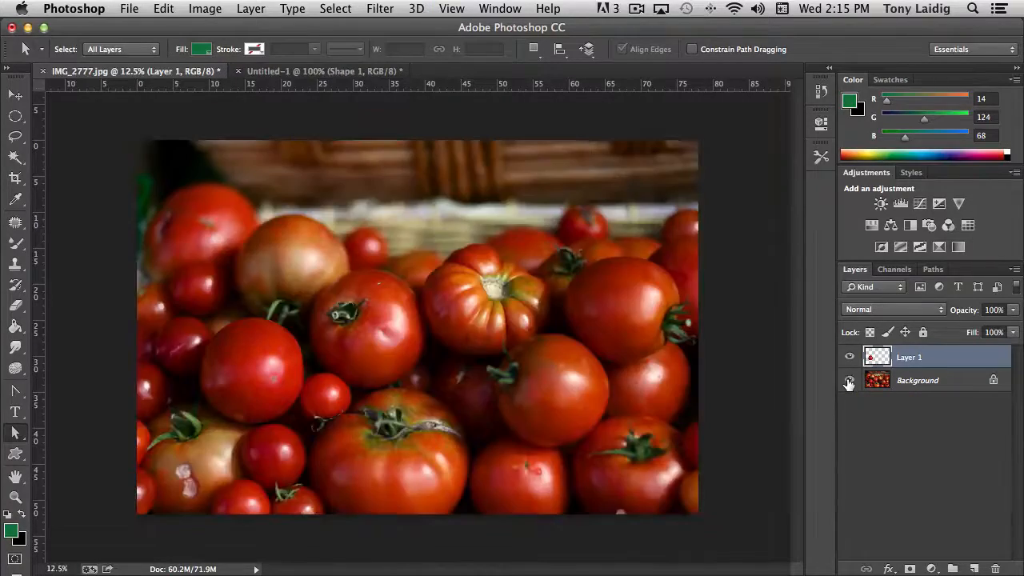
click(850, 382)
click(850, 382)
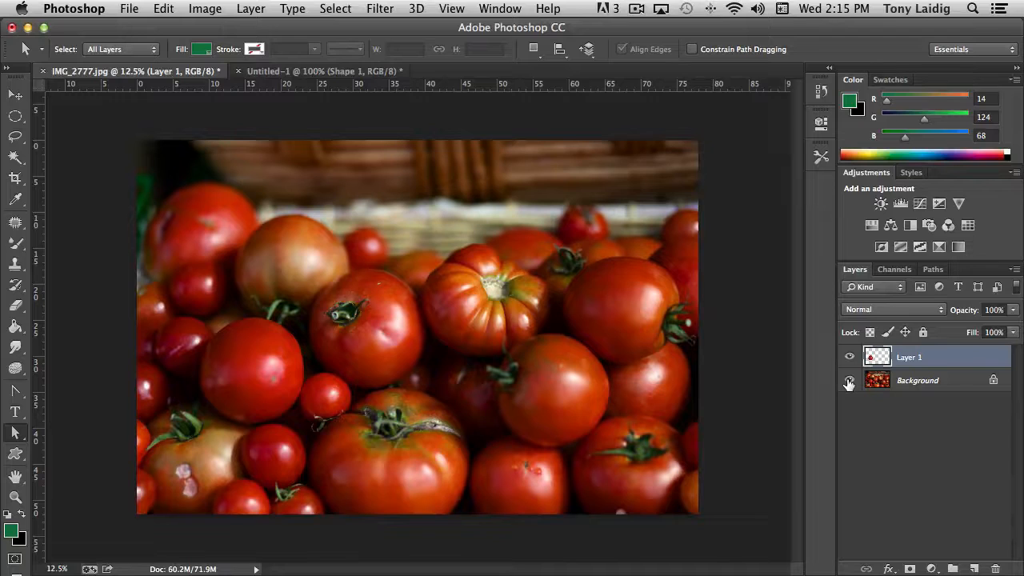